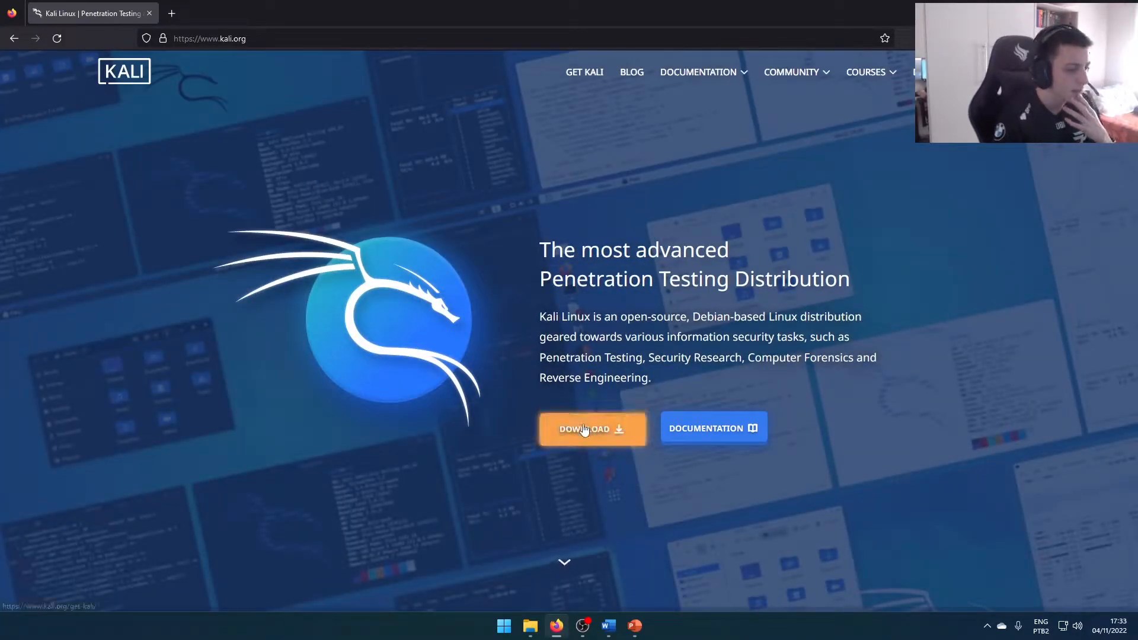
Download the 64-bit Kali Linux 2022.3 Installer image from the Installer Images section of the Kali site
click(584, 427)
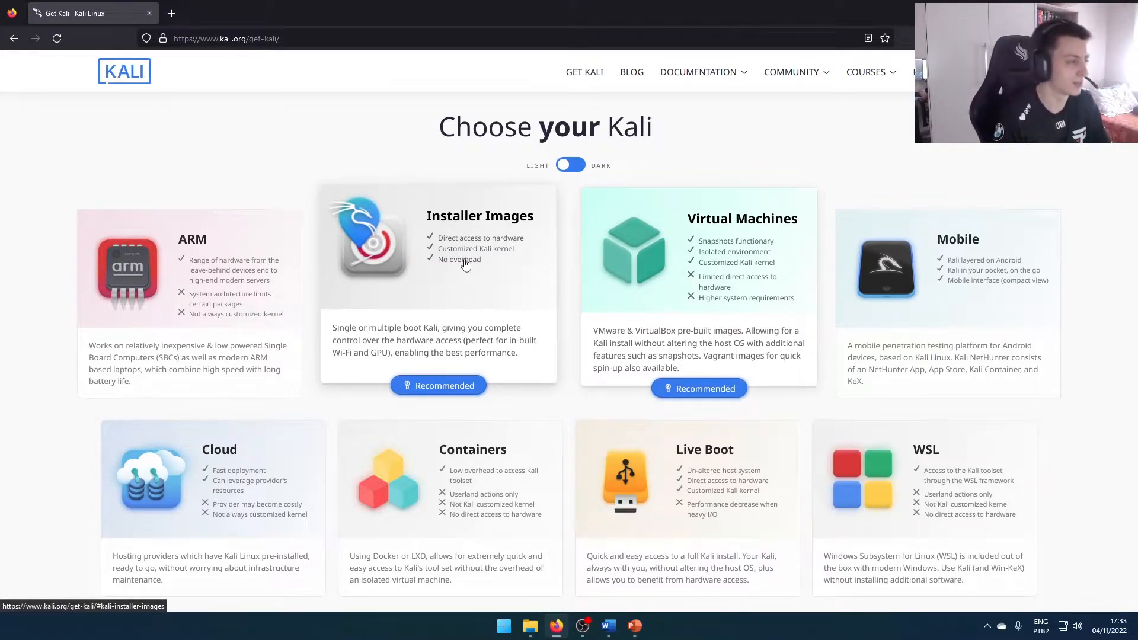
click(449, 290)
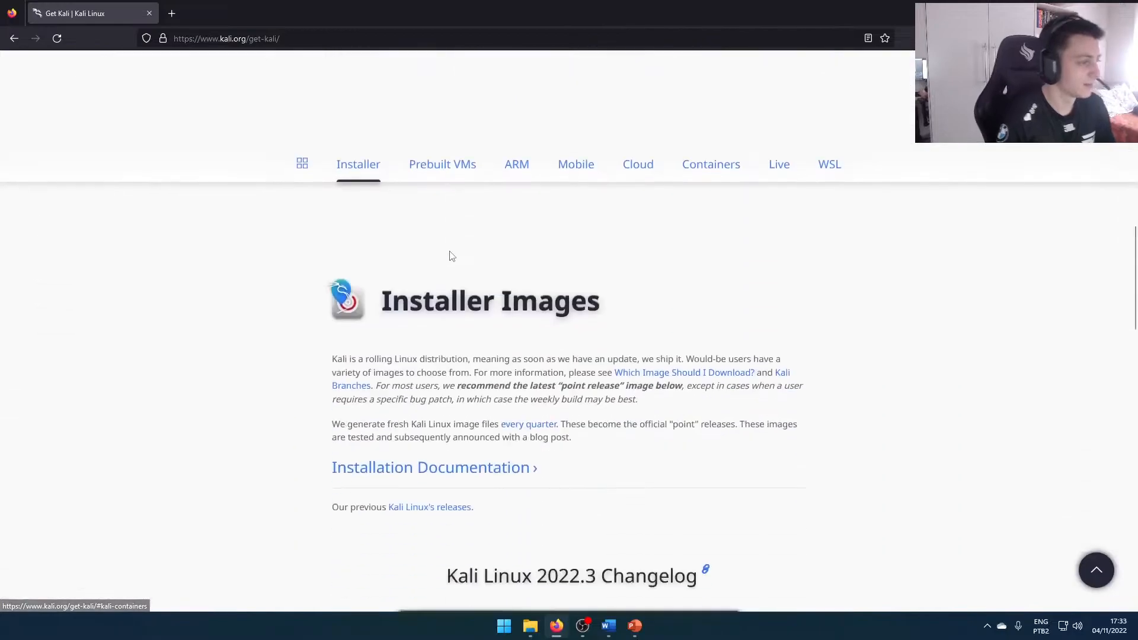
scroll(449, 291, down, 1)
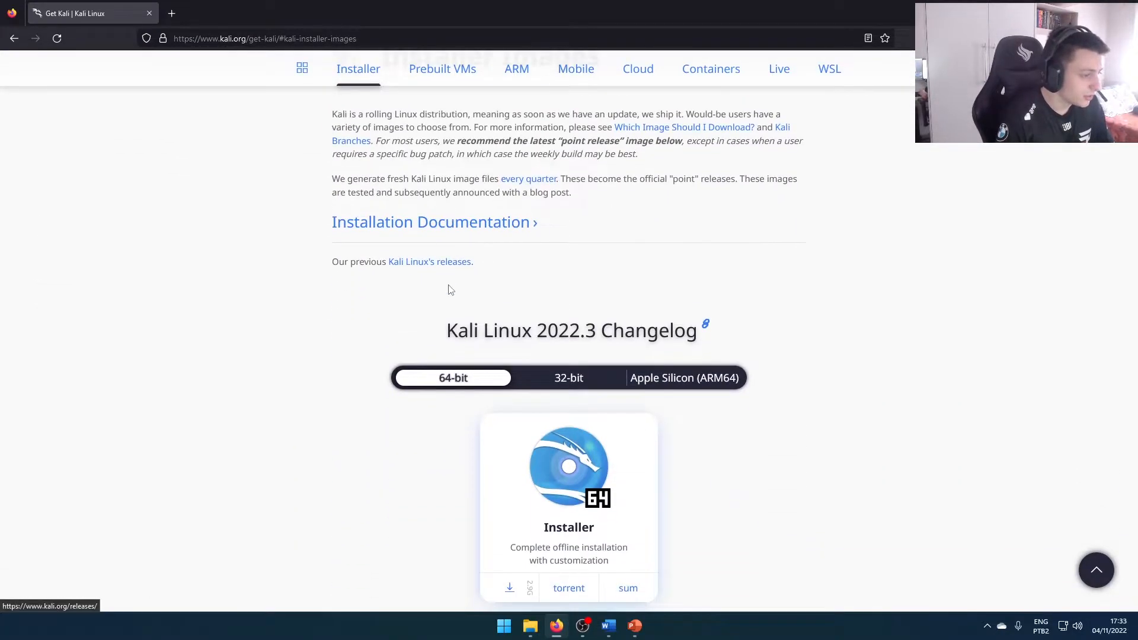
scroll(449, 291, down, 1)
scroll(452, 461, down, 1)
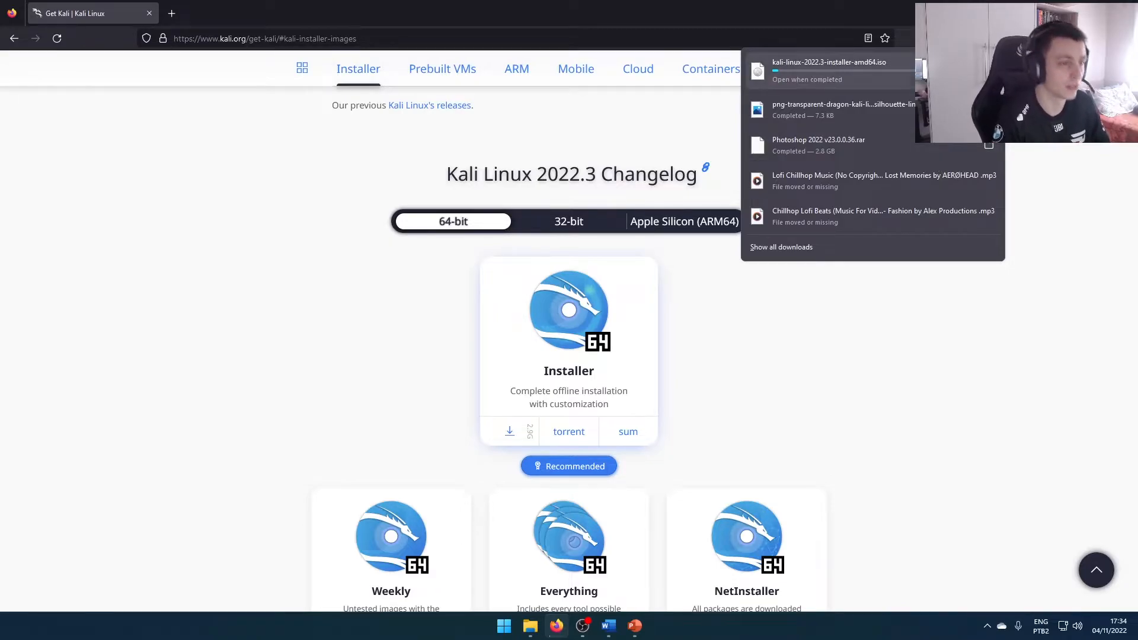
click(259, 241)
Search the web for "vmware" in a new browser tab
click(172, 13)
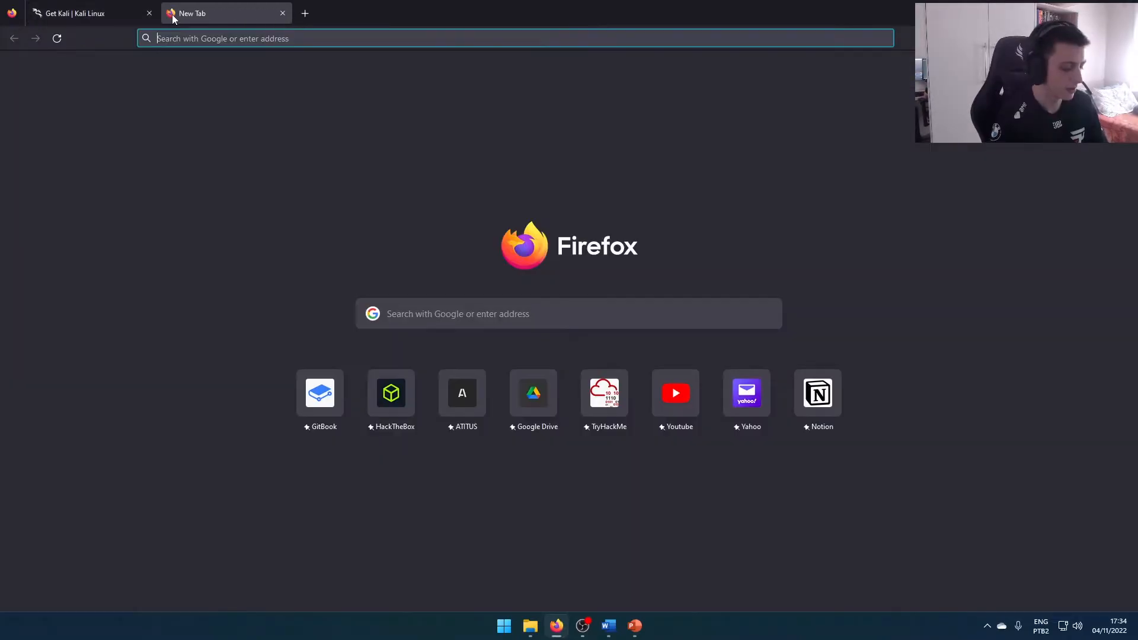
text(vmware)
key(Return)
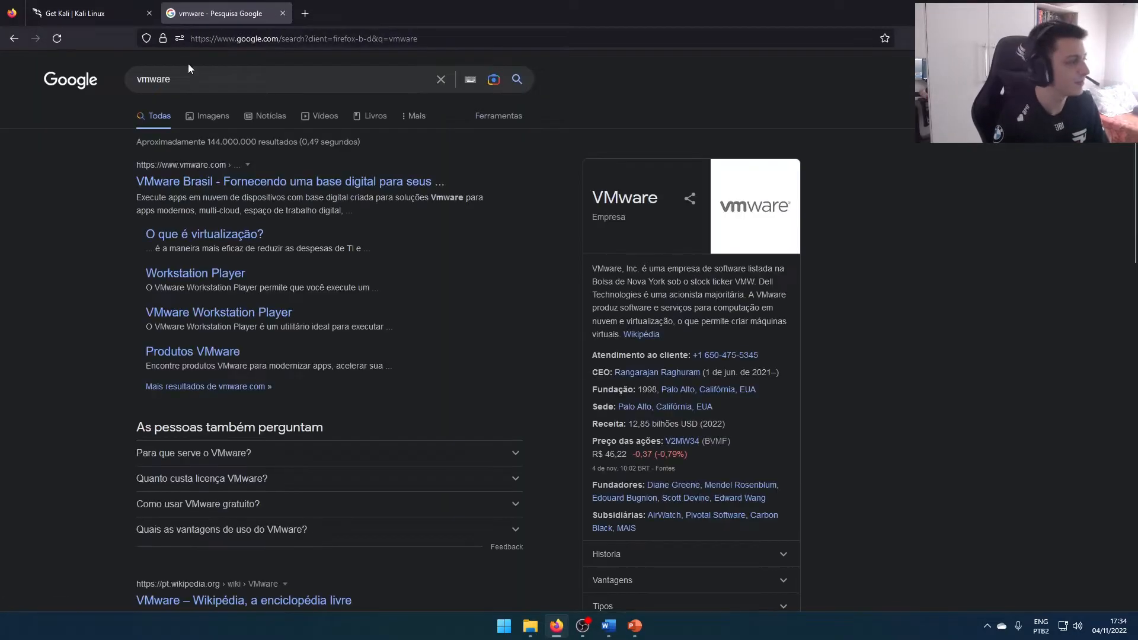
Look through the VMware Brasil home page for a download and return to the search results
click(231, 185)
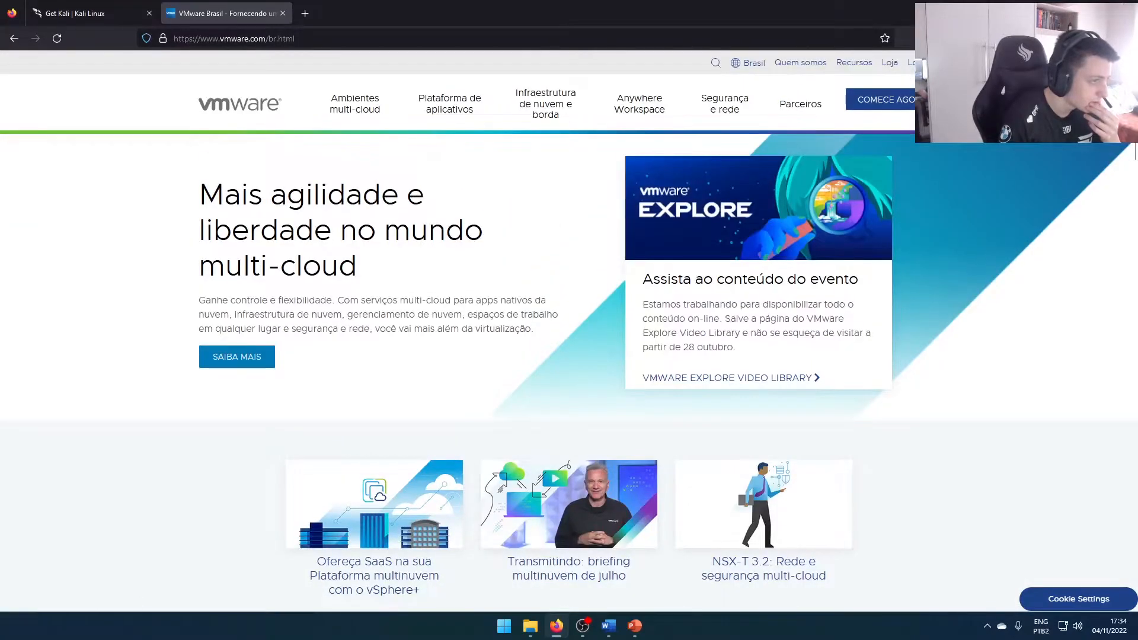
scroll(379, 199, down, 15)
scroll(385, 200, down, 5)
click(13, 38)
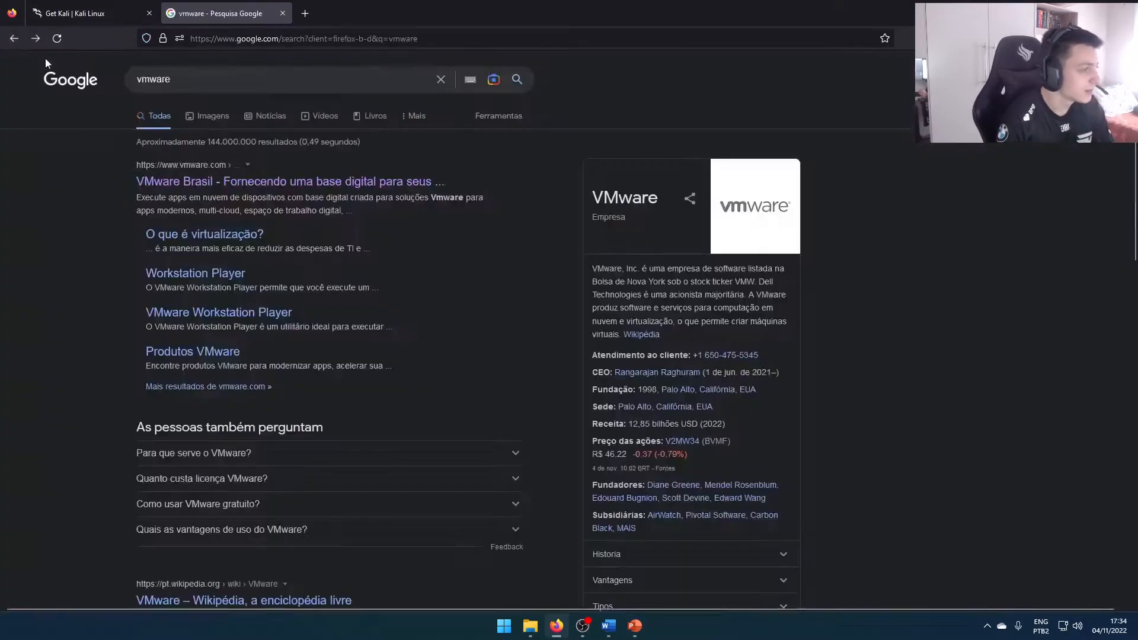
Search for "vmware download" and download Workstation 16.0 Player for Windows from the VMware site
click(184, 74)
text(download)
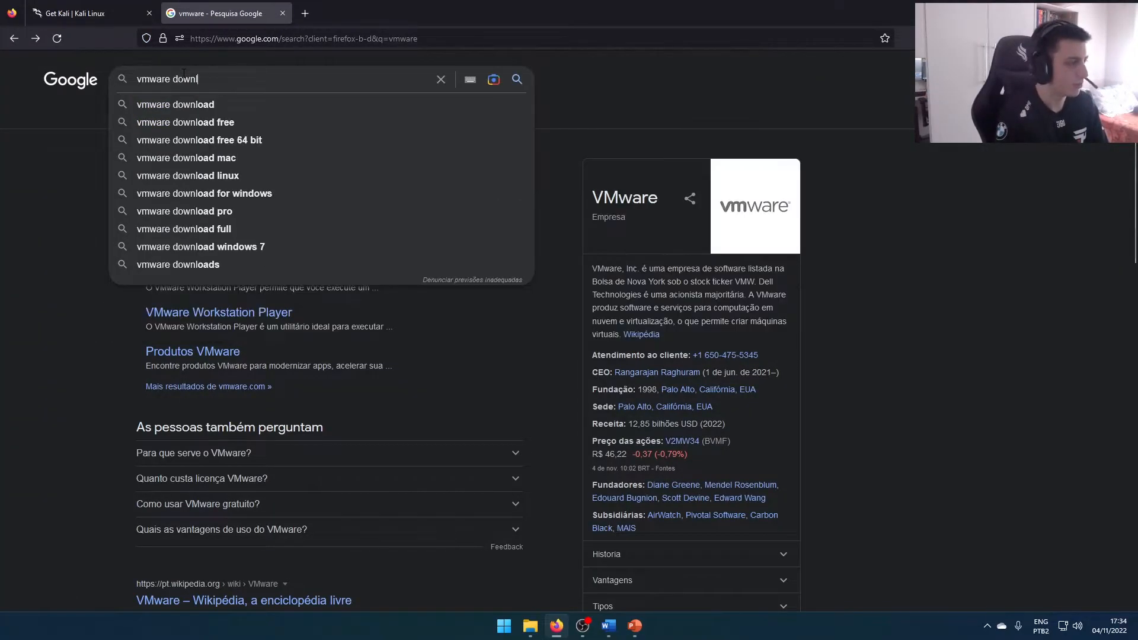
key(Return)
click(215, 179)
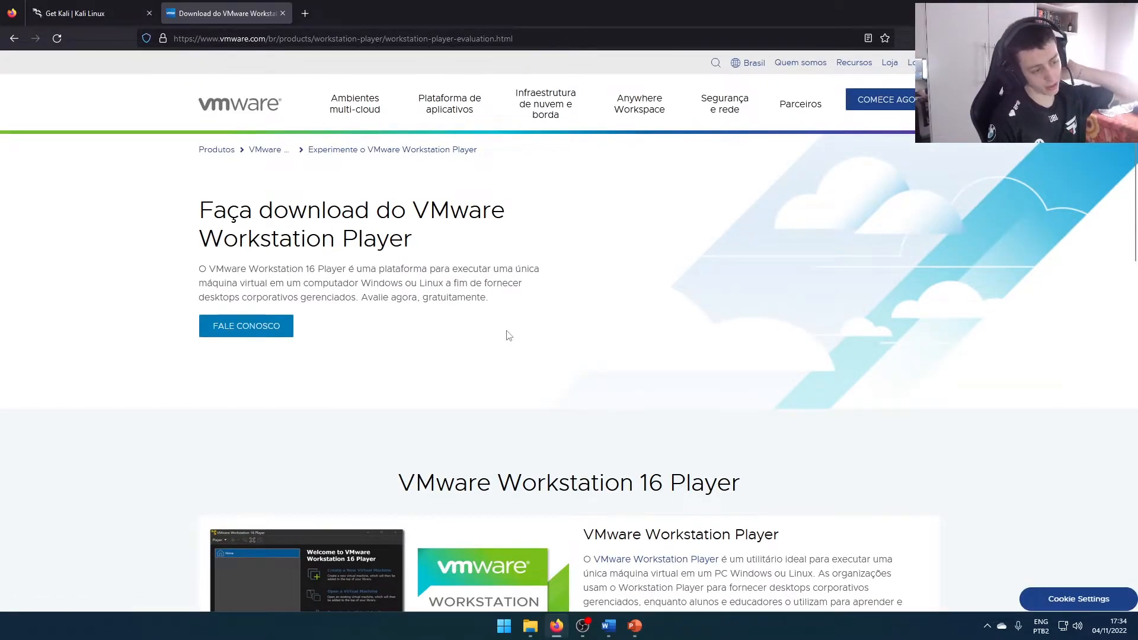
scroll(510, 338, down, 8)
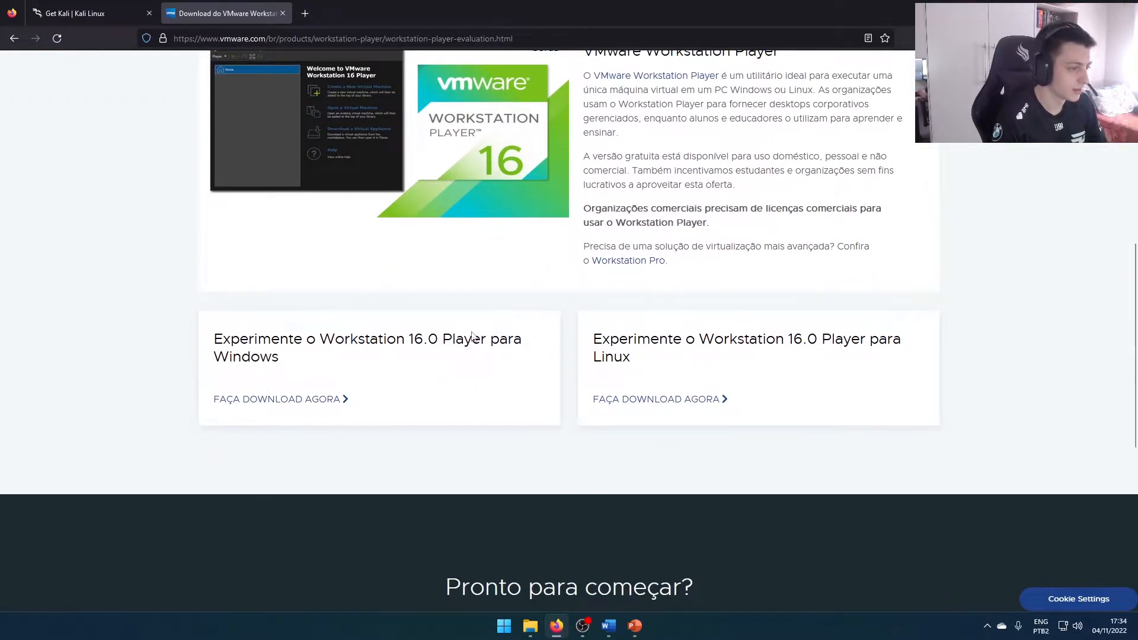
click(272, 402)
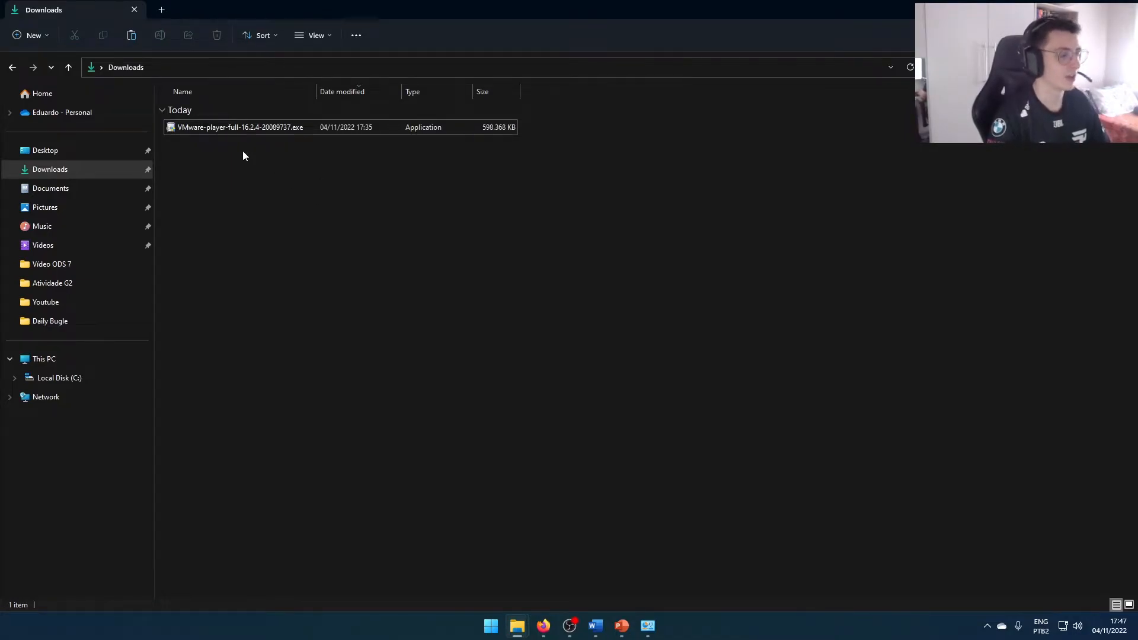
Run VMware-player-full-16.2.4-20089737.exe from the Downloads folder and accept the license agreement in the setup wizard
double_click(222, 128)
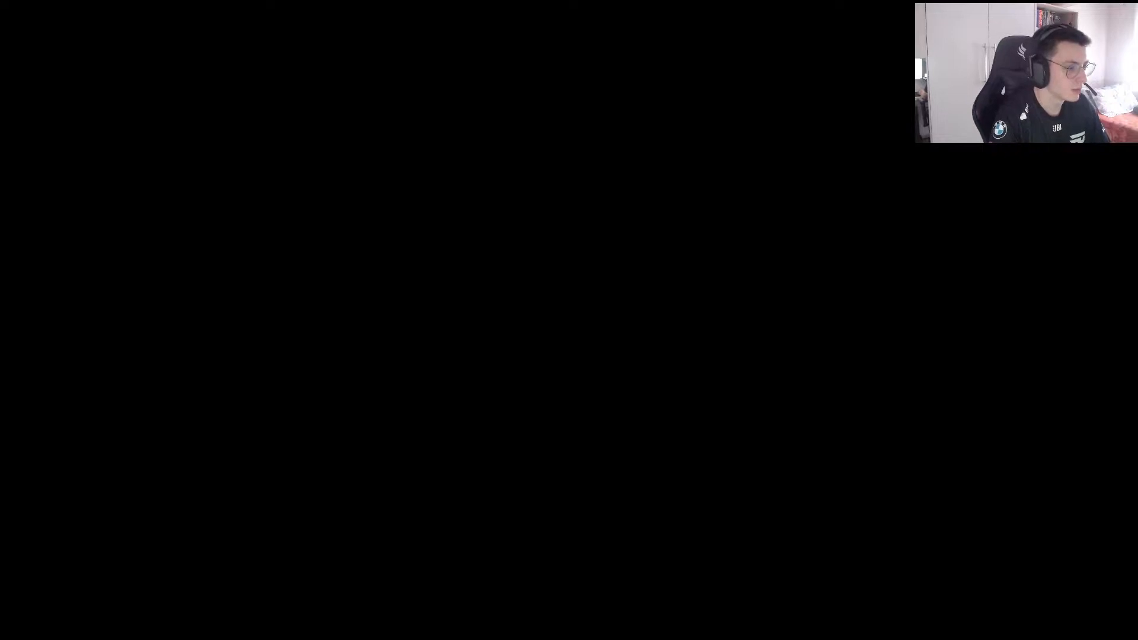
click(557, 418)
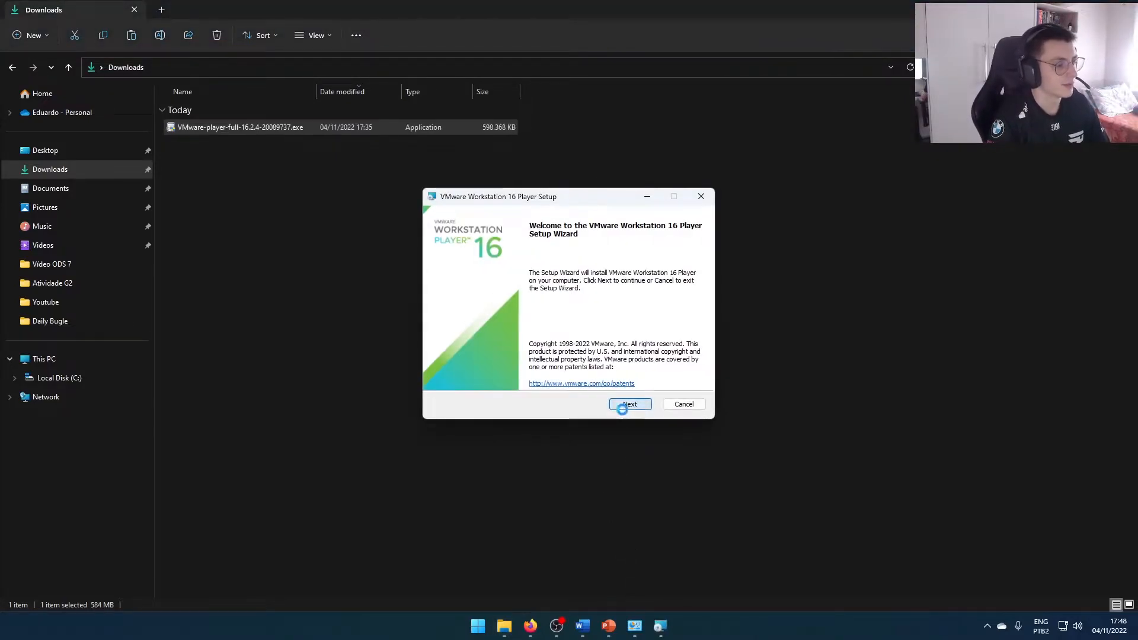
click(623, 408)
click(460, 377)
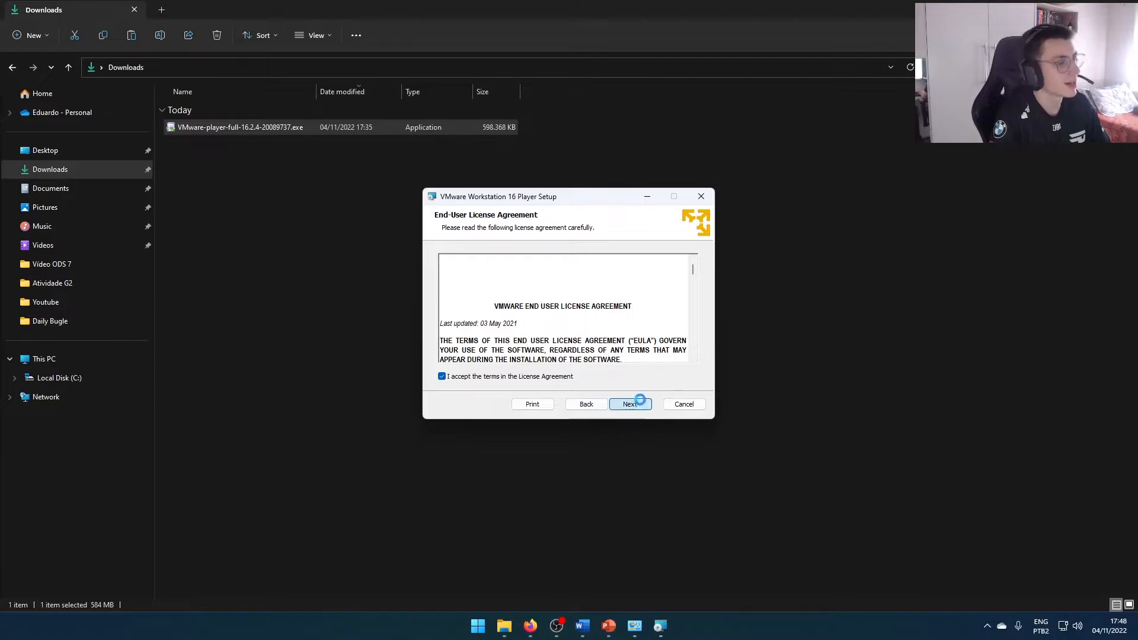
click(639, 404)
Install VMware Workstation 16 Player with the default setup and user experience options and finish the wizard
click(629, 404)
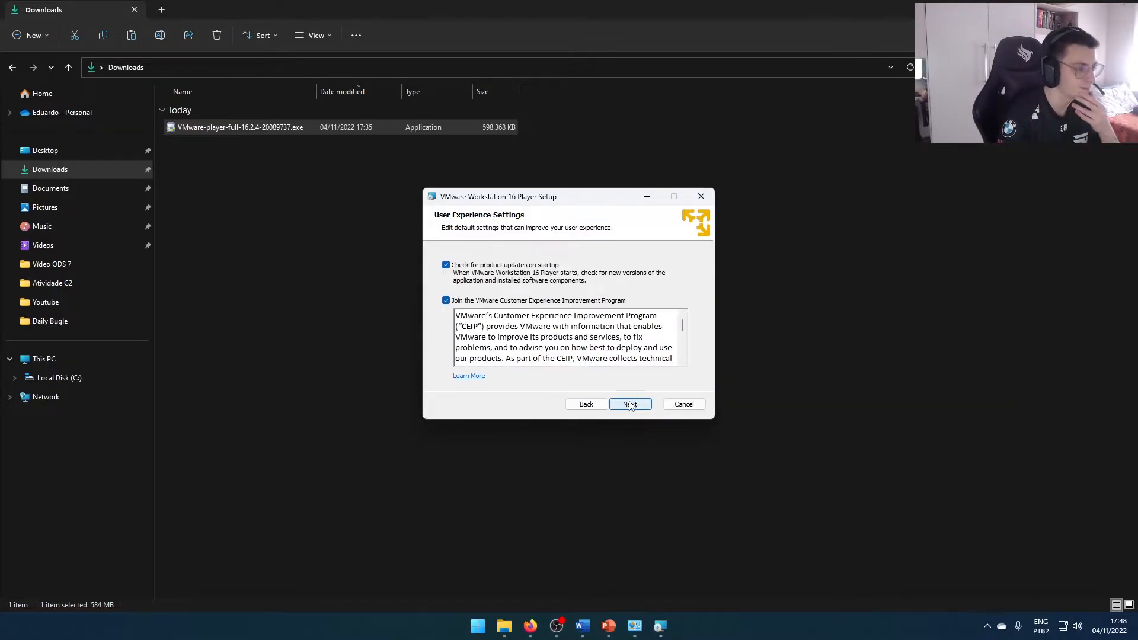
click(630, 405)
click(628, 404)
click(625, 405)
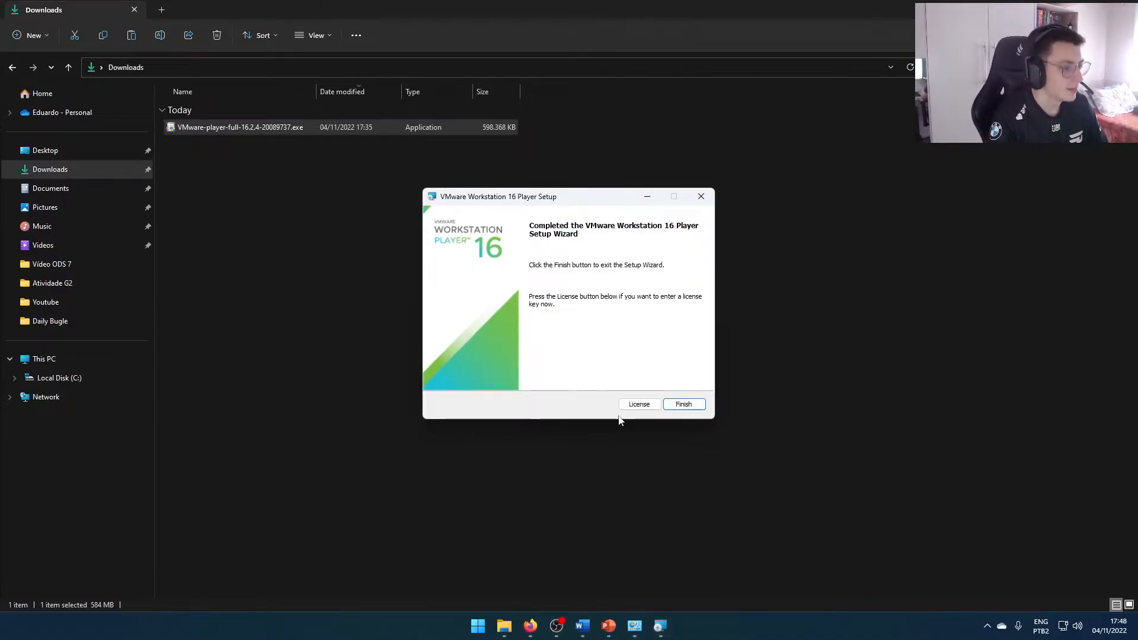
click(683, 404)
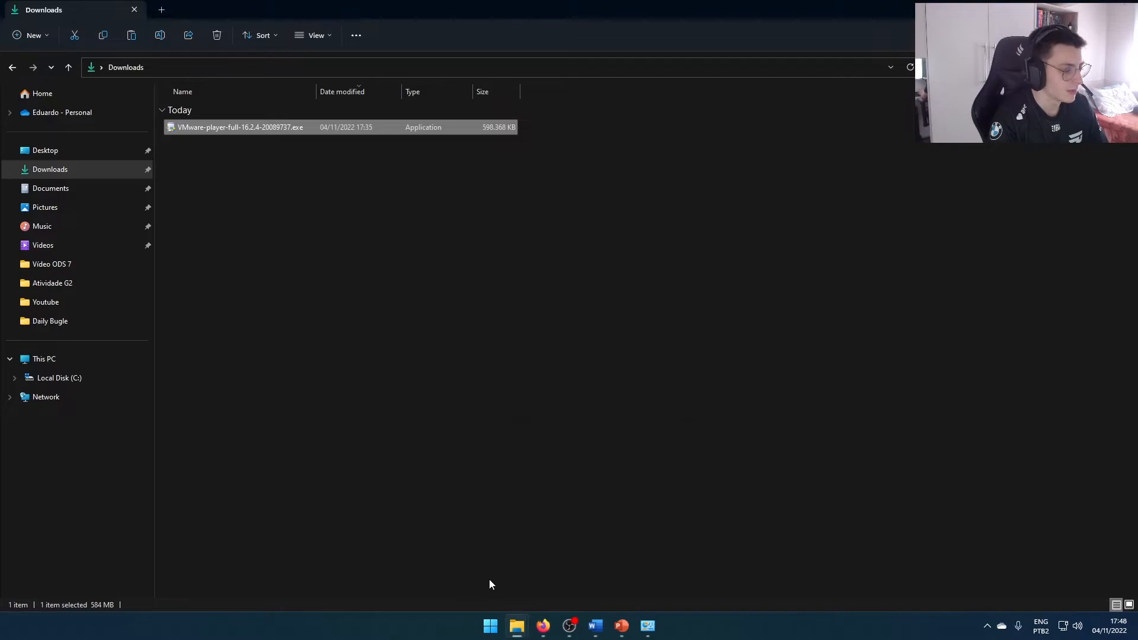
Launch VMware Workstation 16 Player and move its window toward the middle of the screen
click(491, 626)
text(vmware)
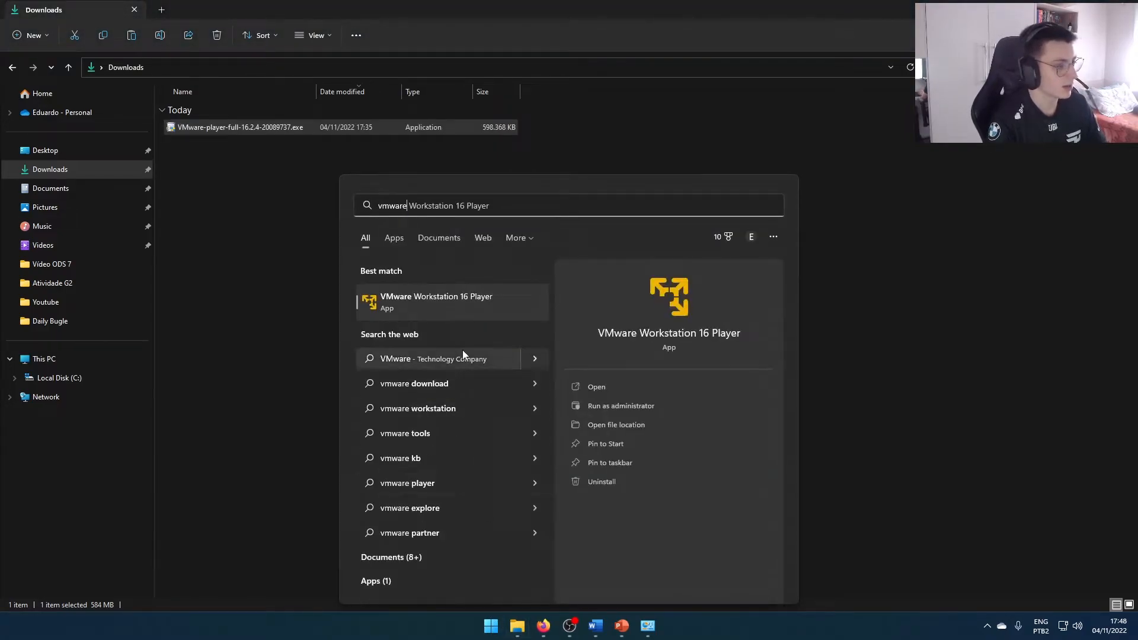
click(461, 313)
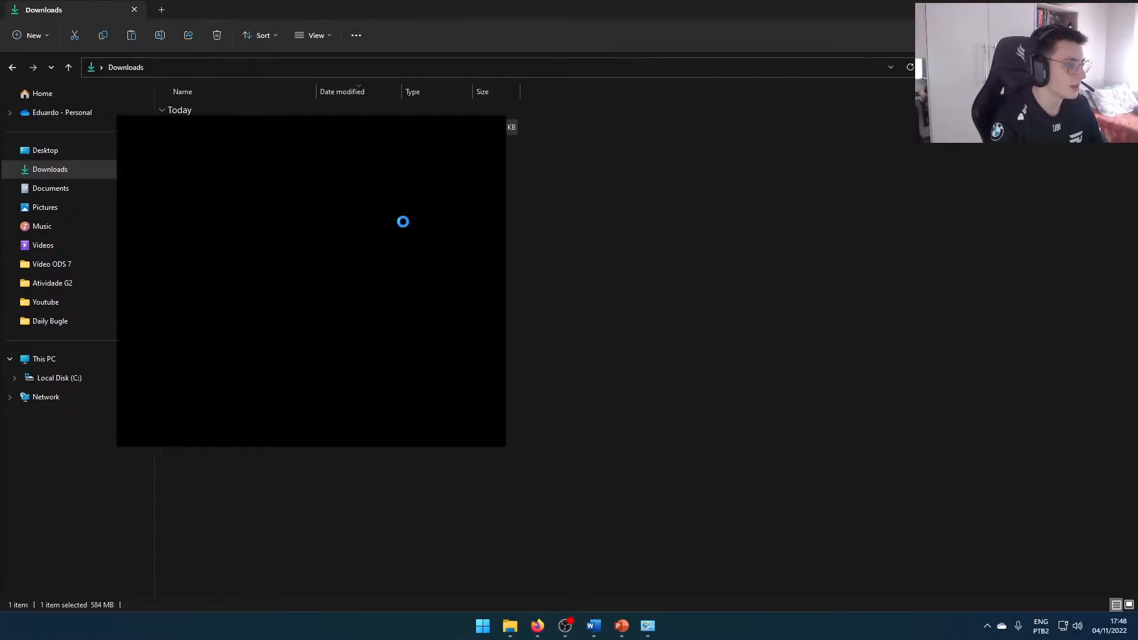
drag(191, 116, 537, 178)
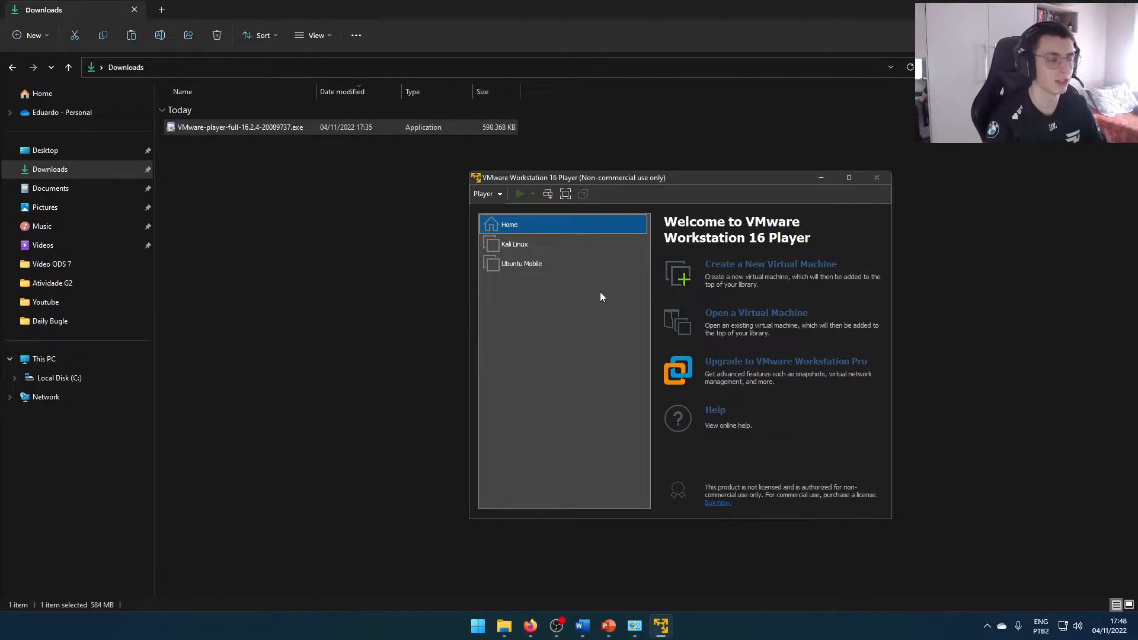
Start creating a new virtual machine installed from an installer disc image file (iso) and open the ISO browser
click(720, 271)
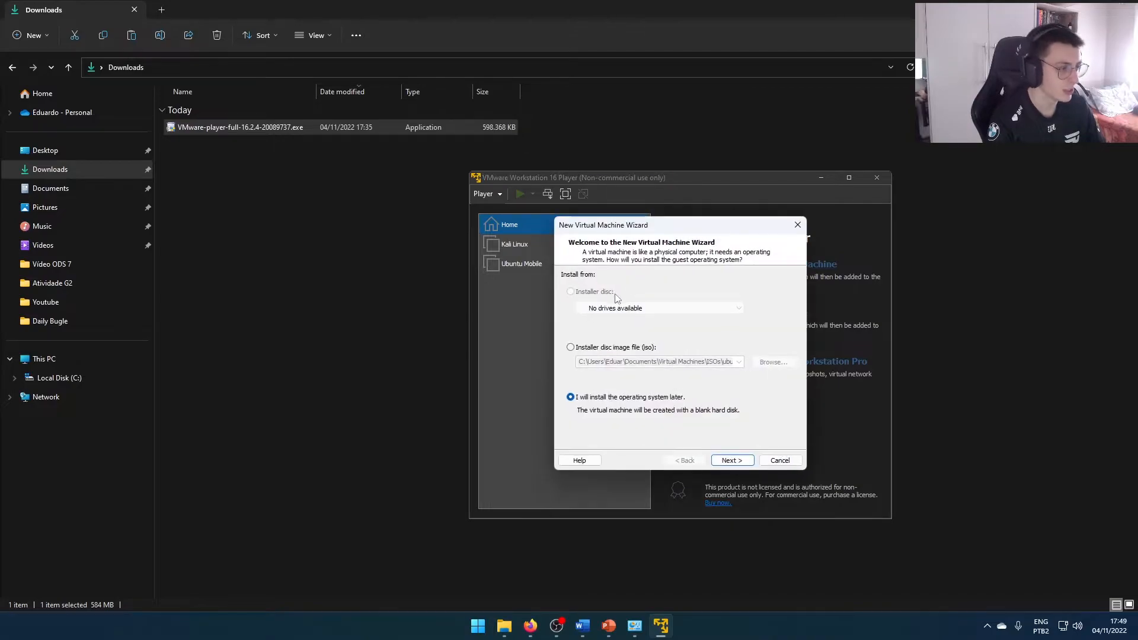
click(571, 348)
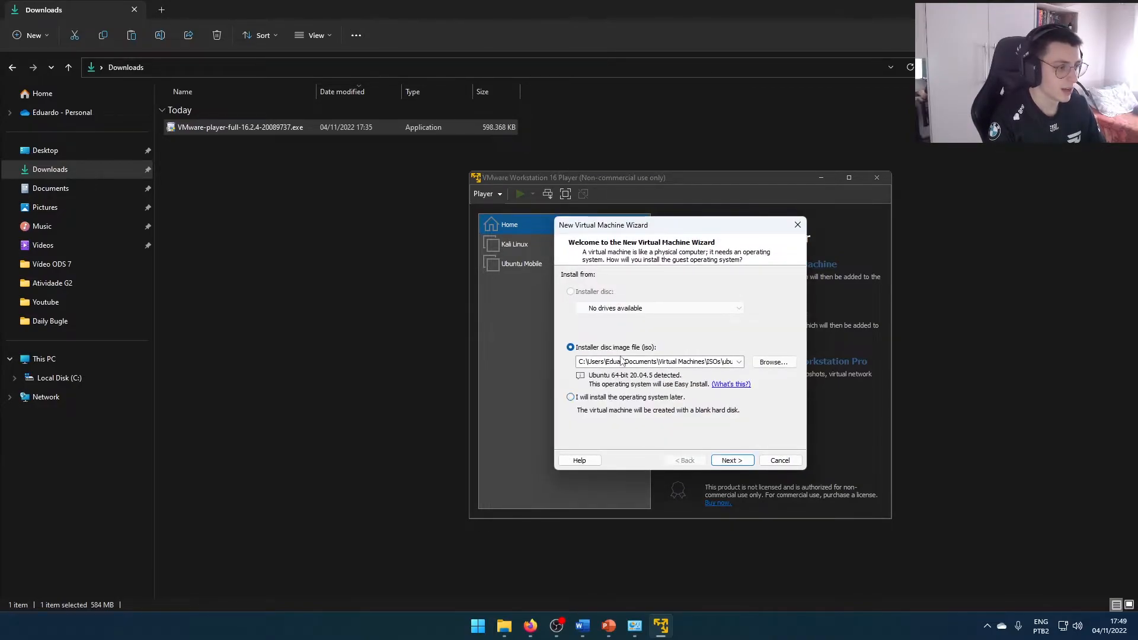
click(765, 363)
drag(637, 233, 538, 258)
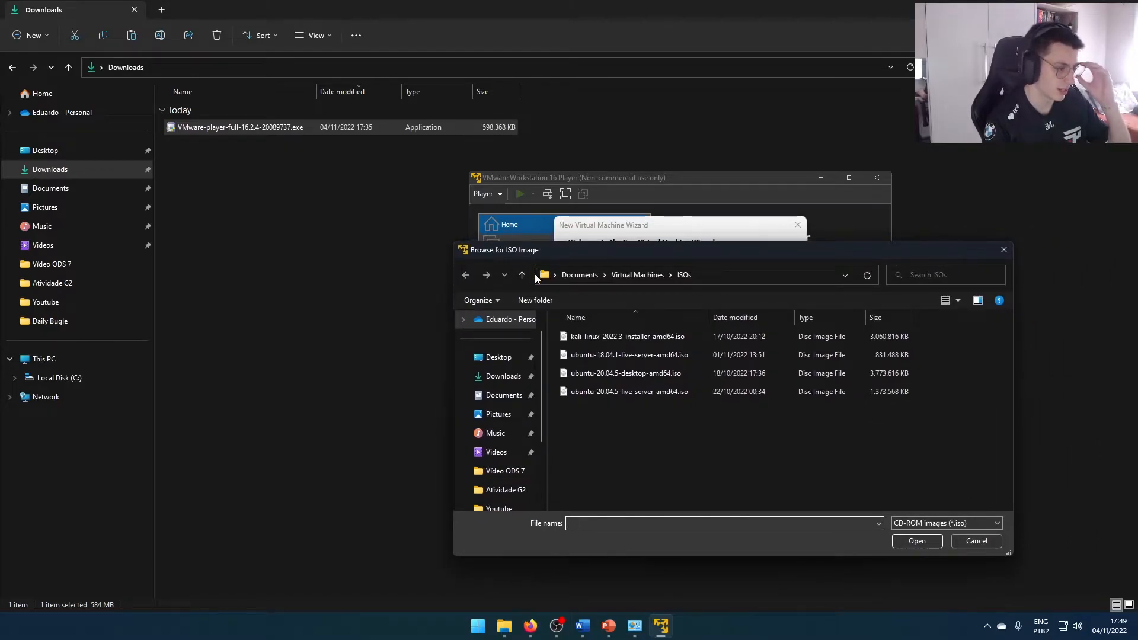
Choose kali-linux-2022.3-installer-amd64.iso from Documents > Virtual Machines > ISOs as the installer image
click(497, 379)
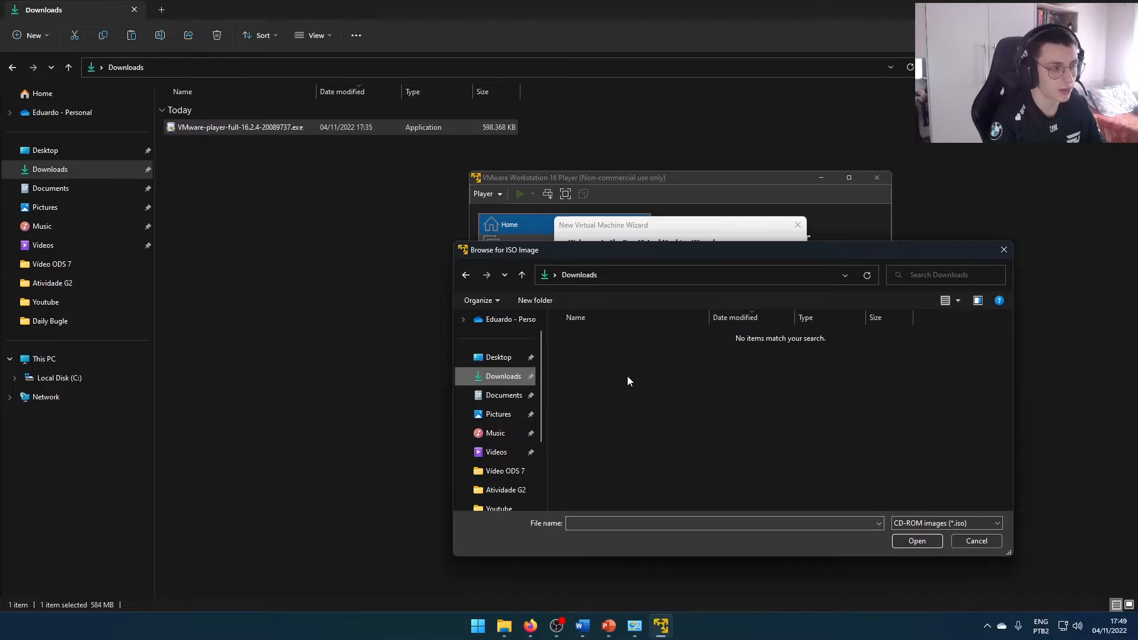
scroll(505, 435, down, 2)
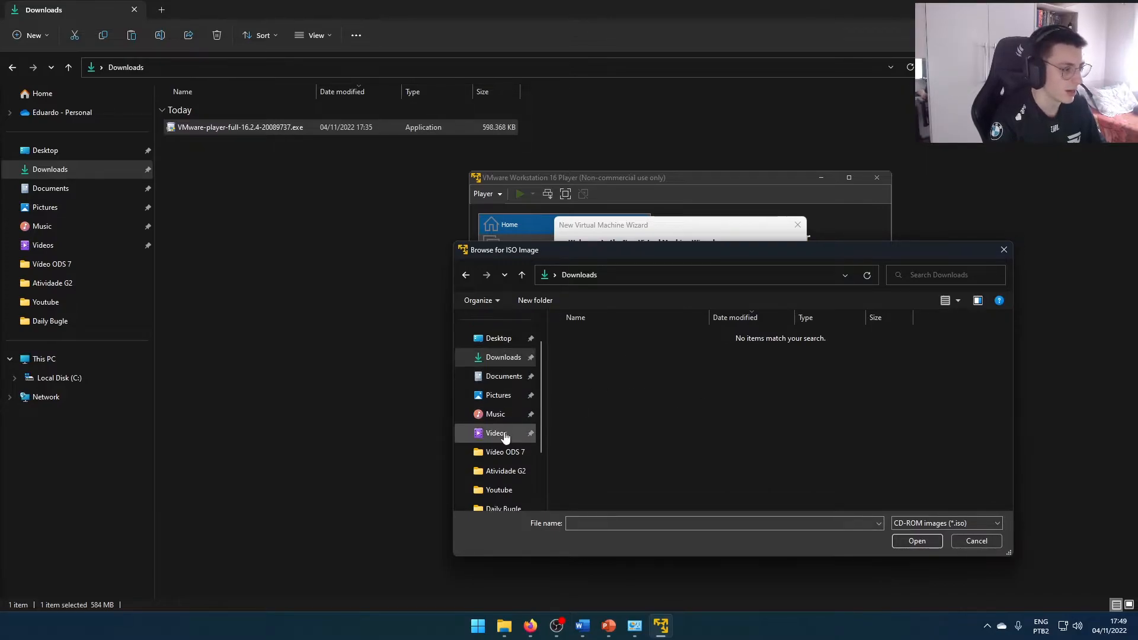
scroll(502, 437, up, 1)
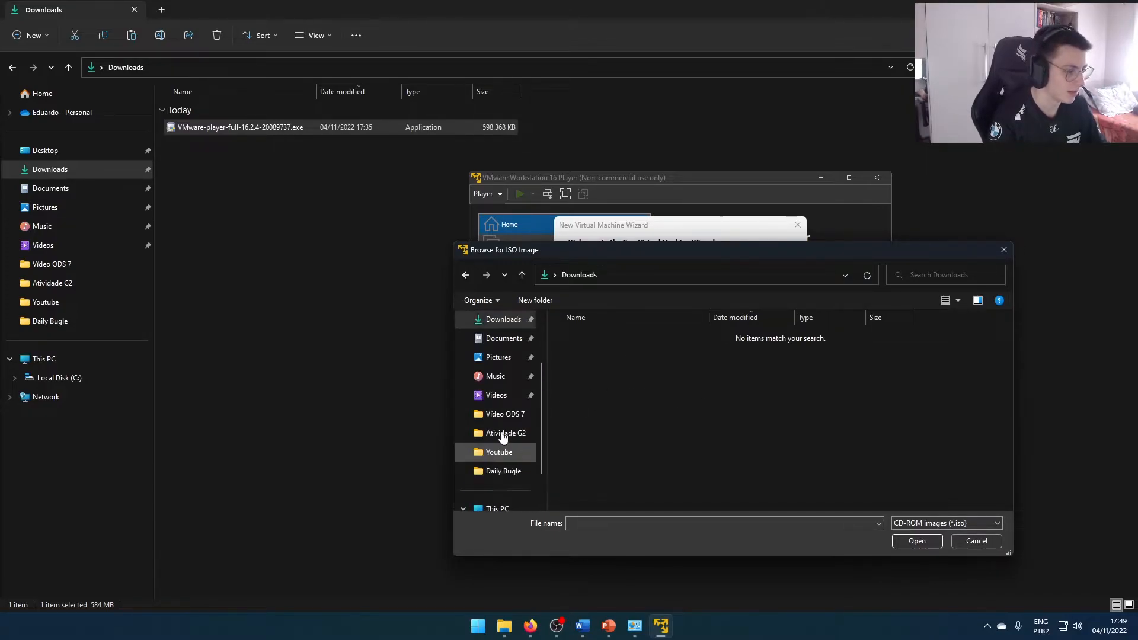
click(503, 338)
scroll(620, 496, down, 1)
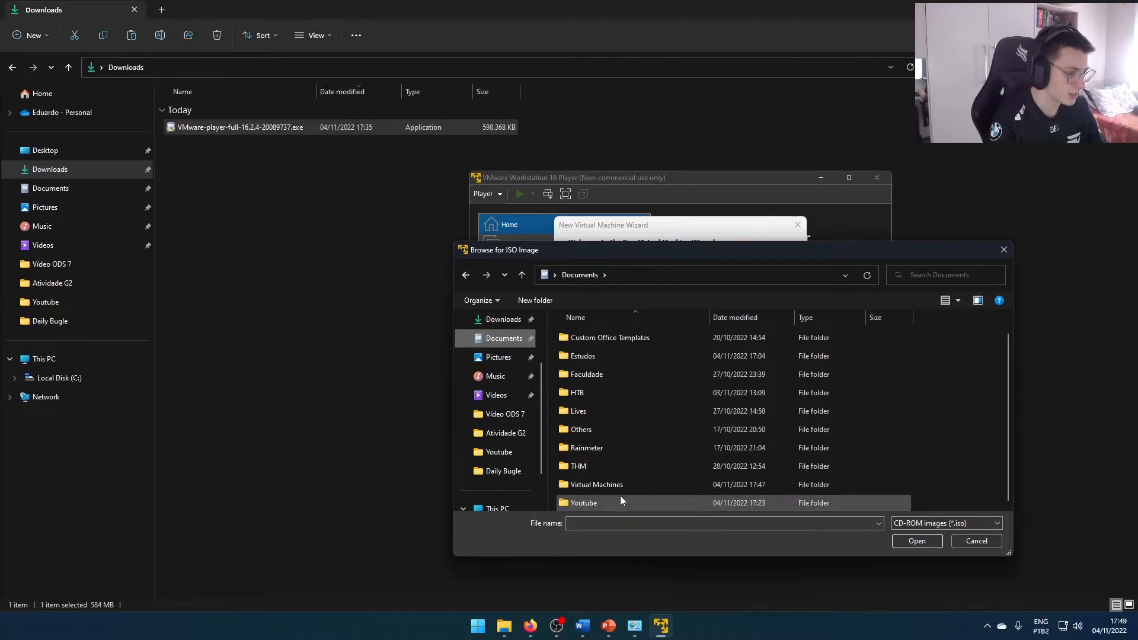
double_click(577, 485)
double_click(566, 356)
click(600, 338)
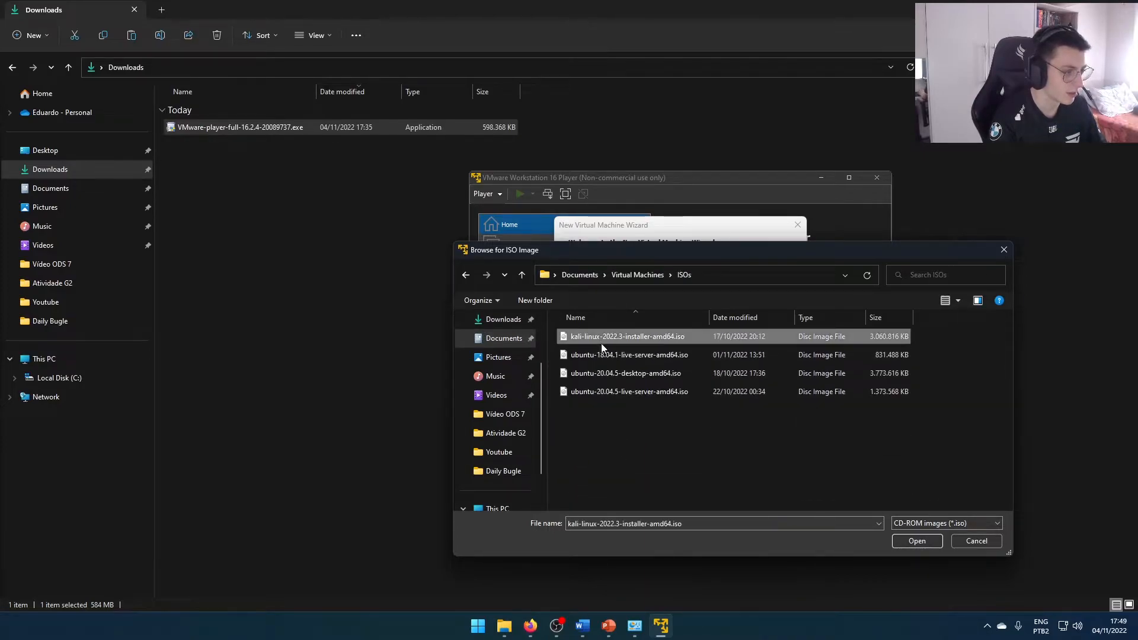
click(902, 541)
Keep Linux with Ubuntu 64-bit as the guest operating system and name the virtual machine "Kali Linux Trilha"
click(728, 460)
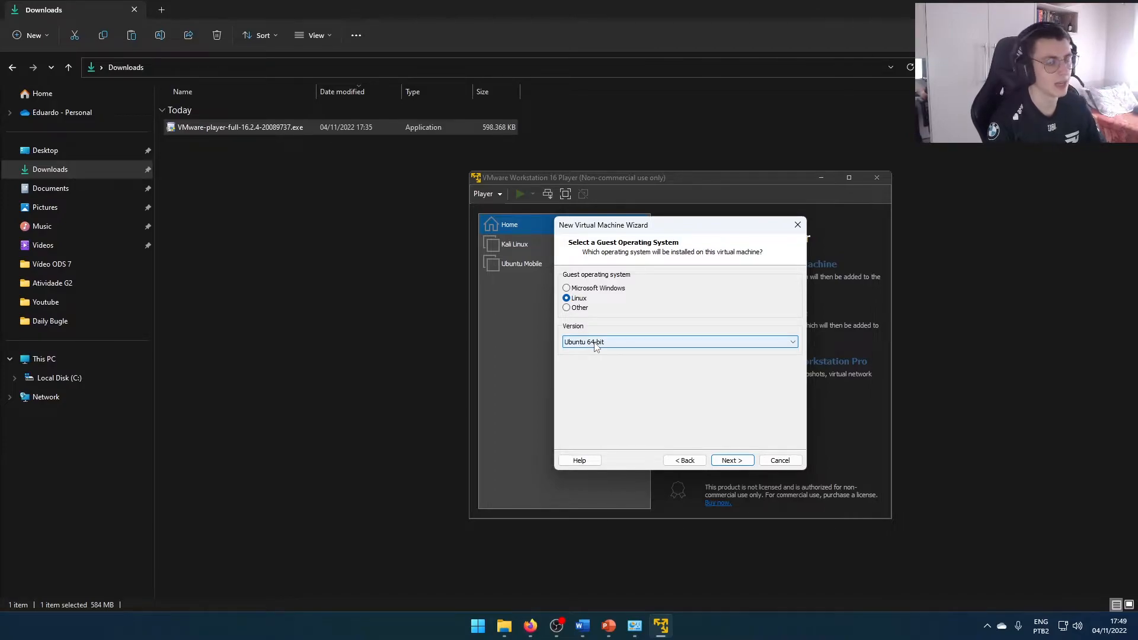
click(727, 466)
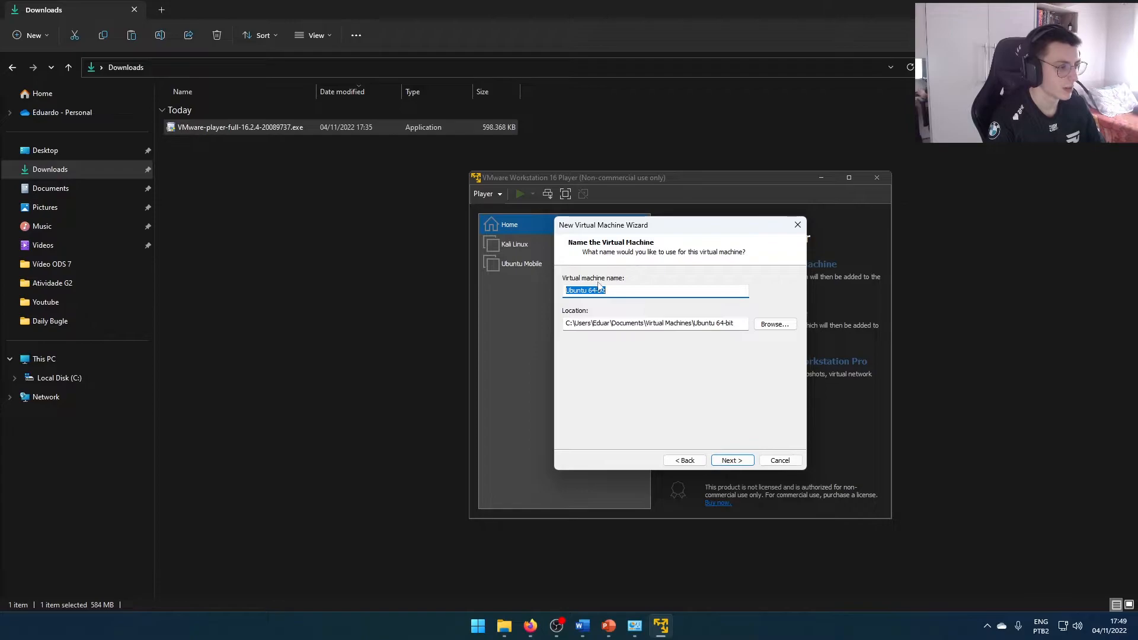
text(Kali Linux Trilha)
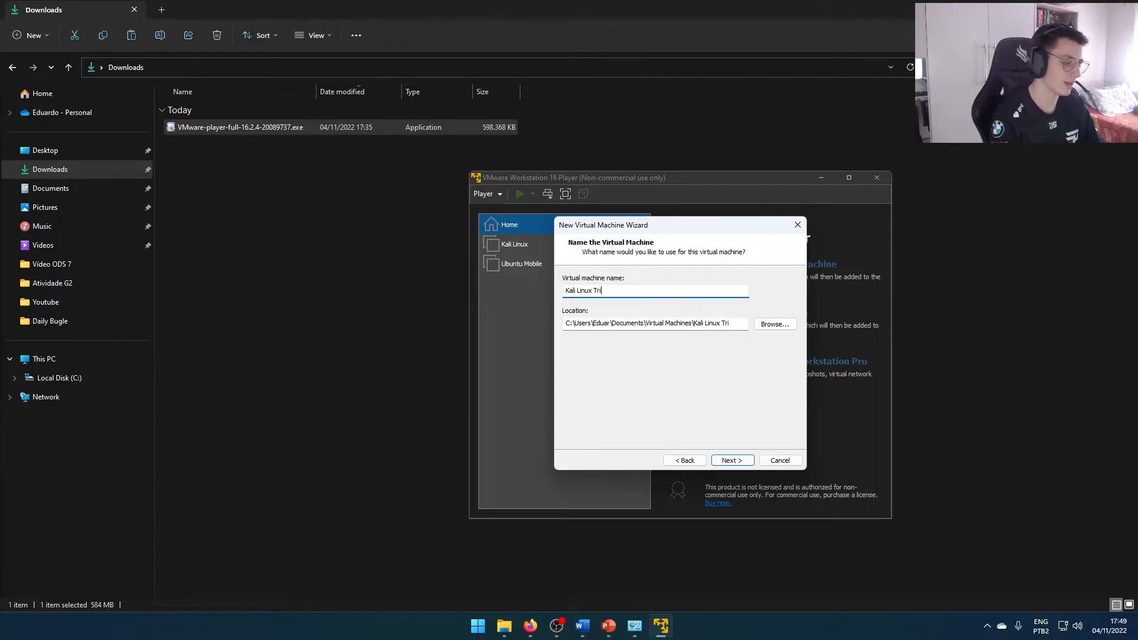
click(731, 460)
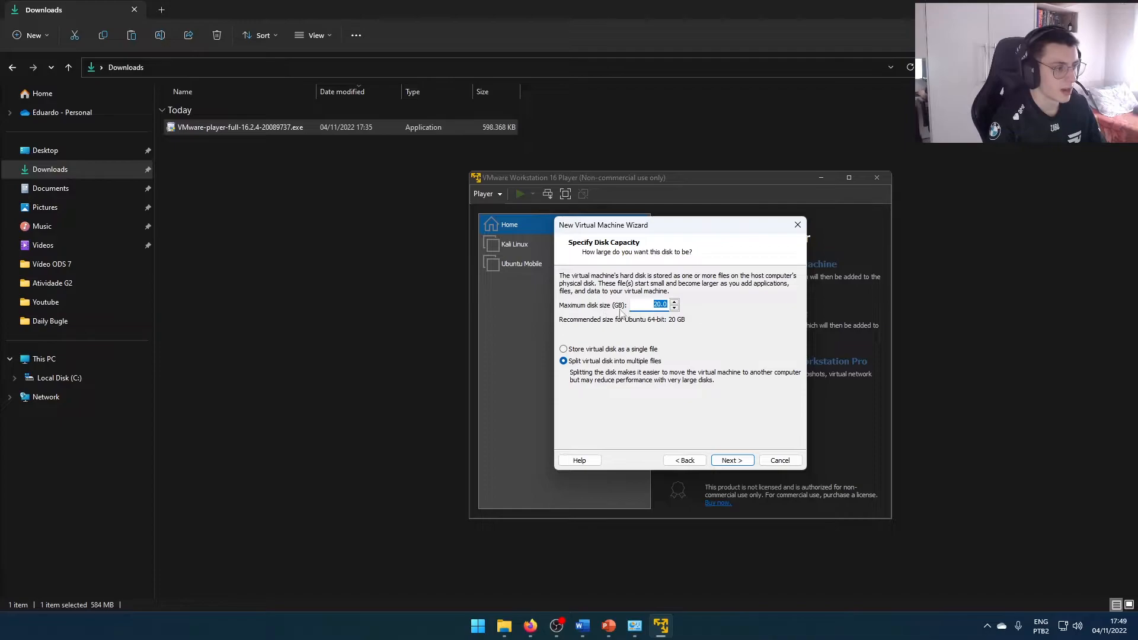
Set the maximum disk size to 60 GB, keep the virtual disk split into multiple files, and continue to the settings summary
click(649, 305)
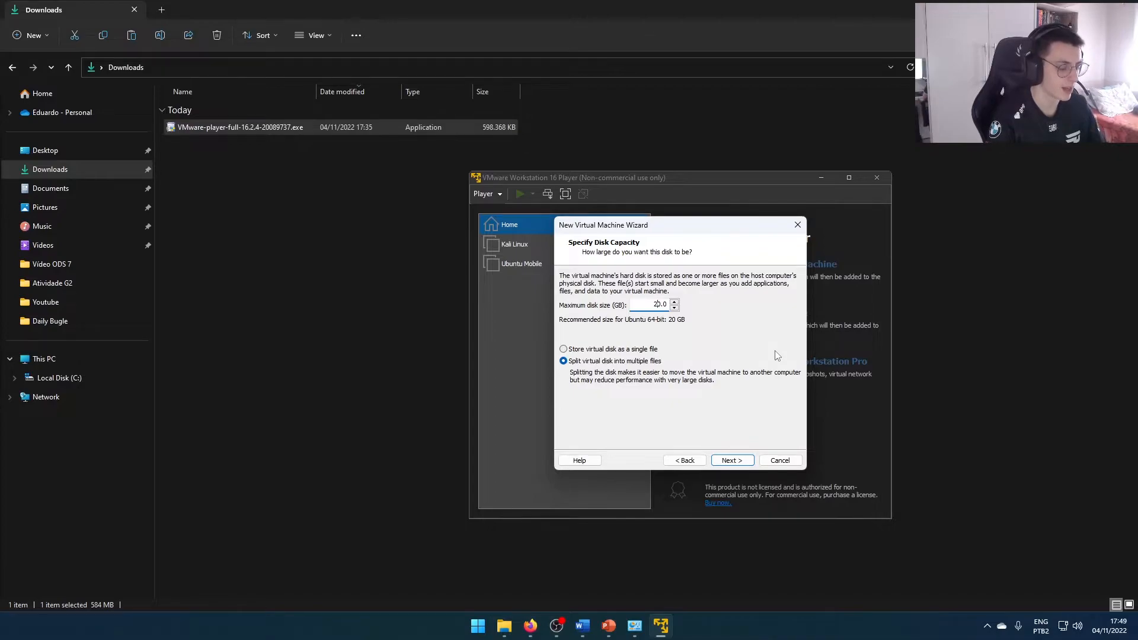
key(shift+Left)
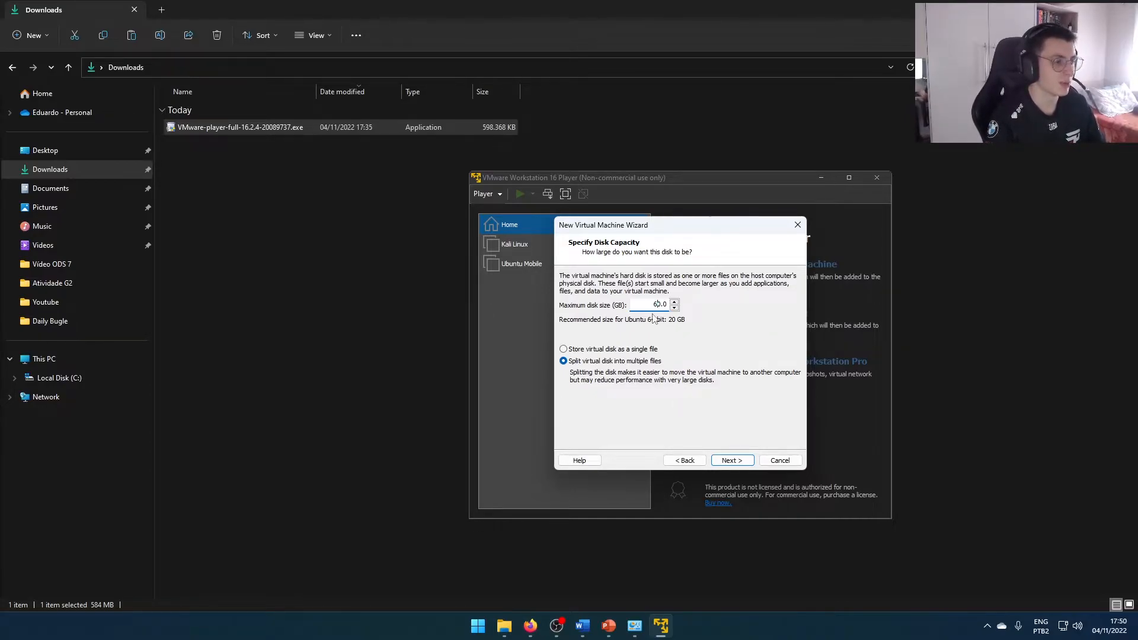
click(728, 460)
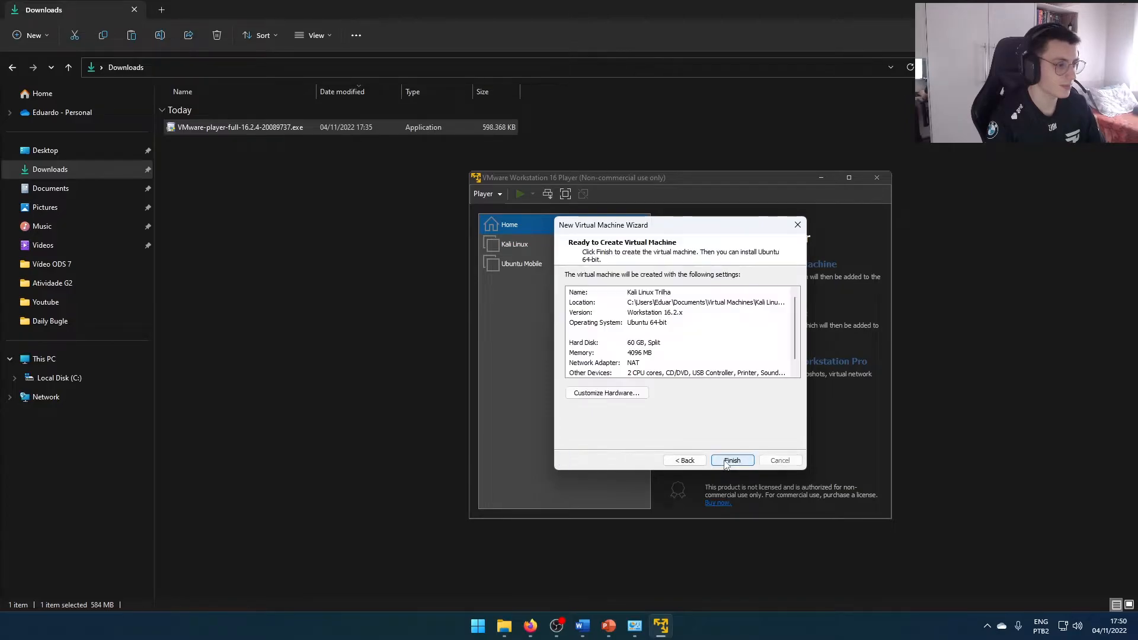
click(685, 461)
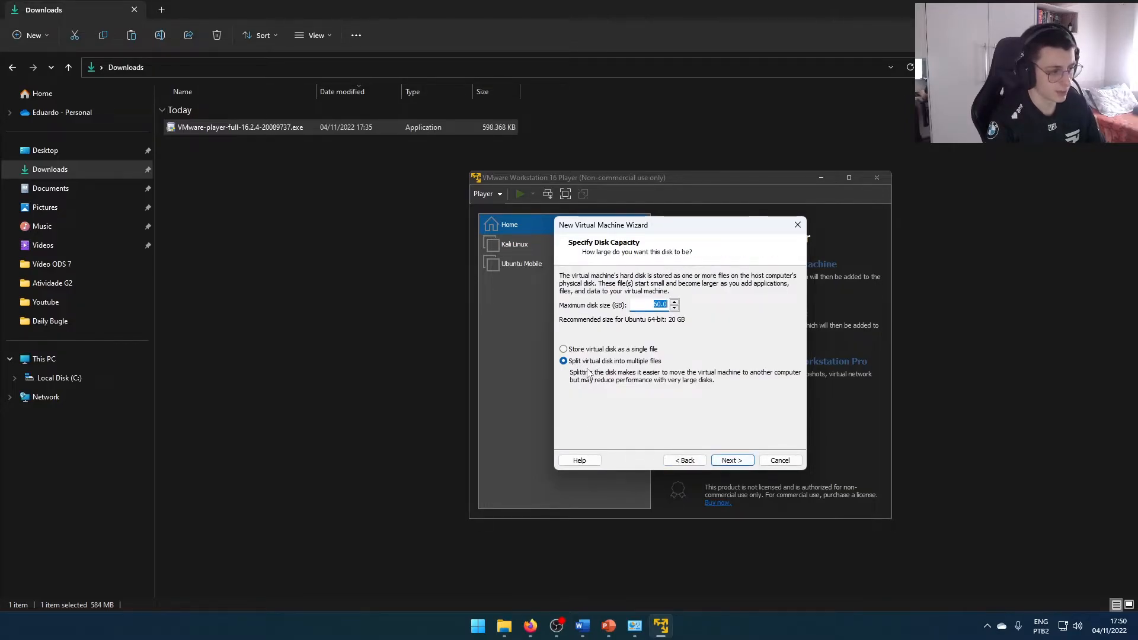
click(729, 461)
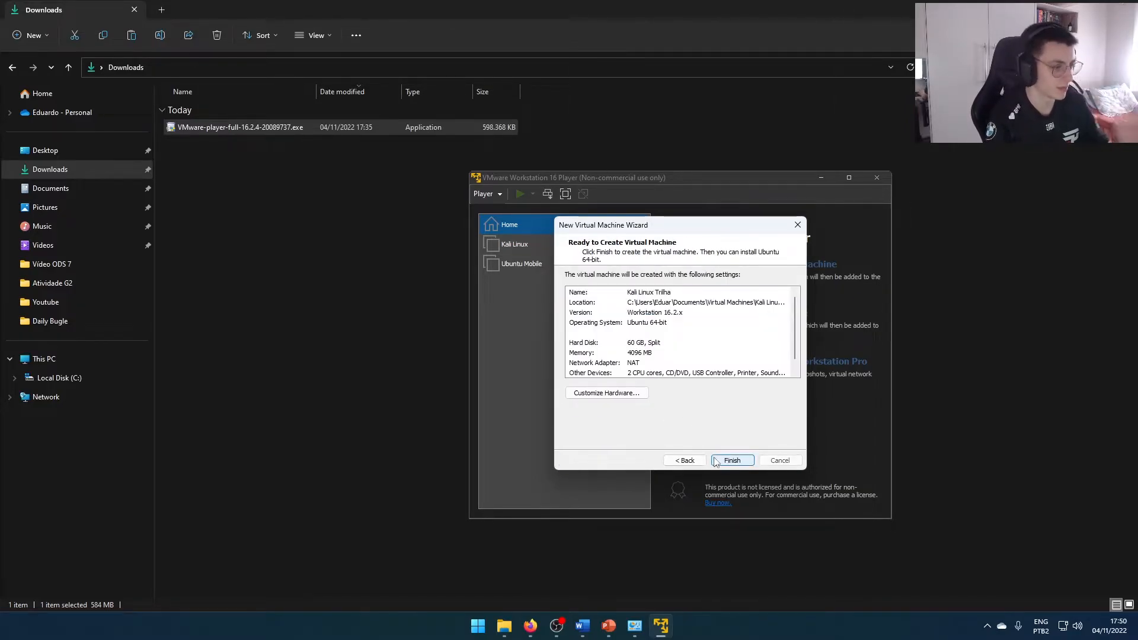
Customize the virtual machine's hardware by setting the number of processor cores to 4, and close the hardware settings
click(591, 394)
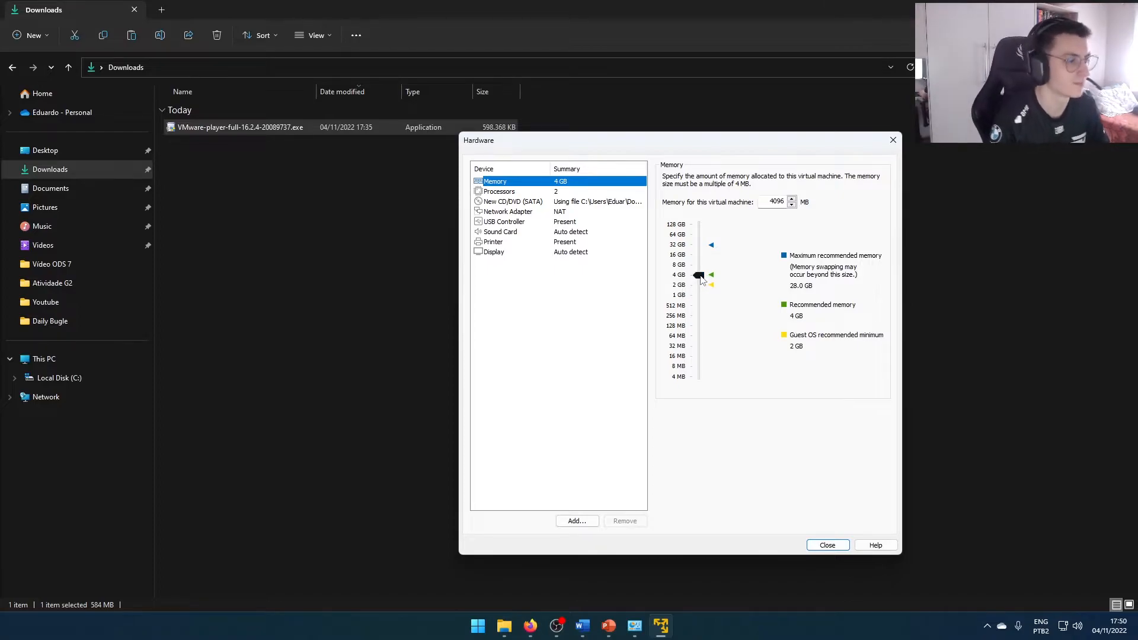
click(505, 196)
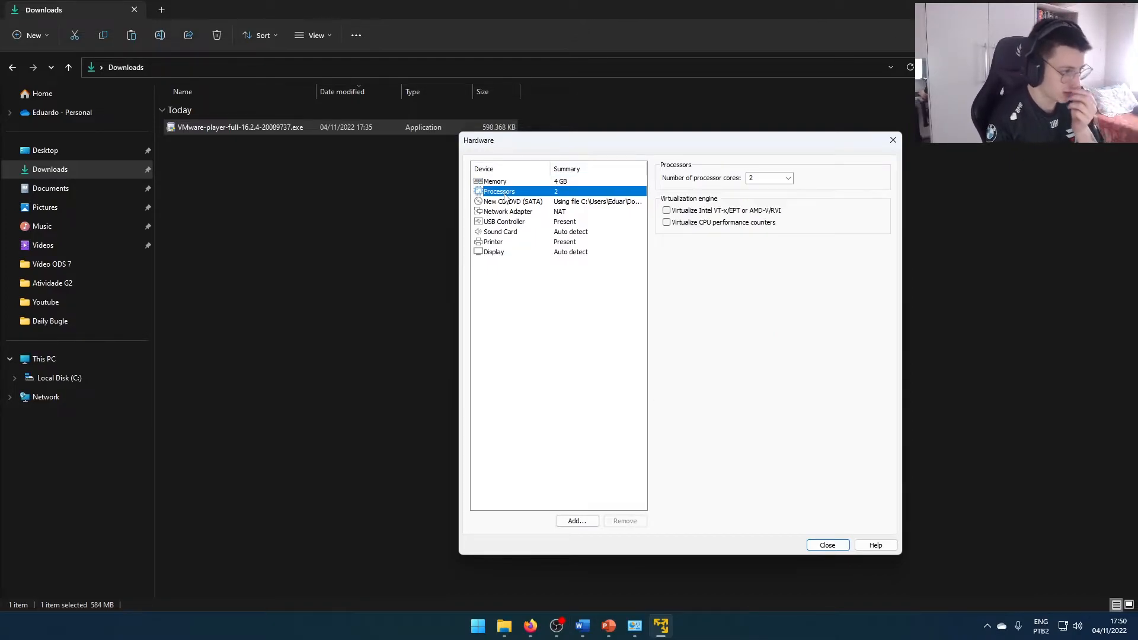
click(788, 177)
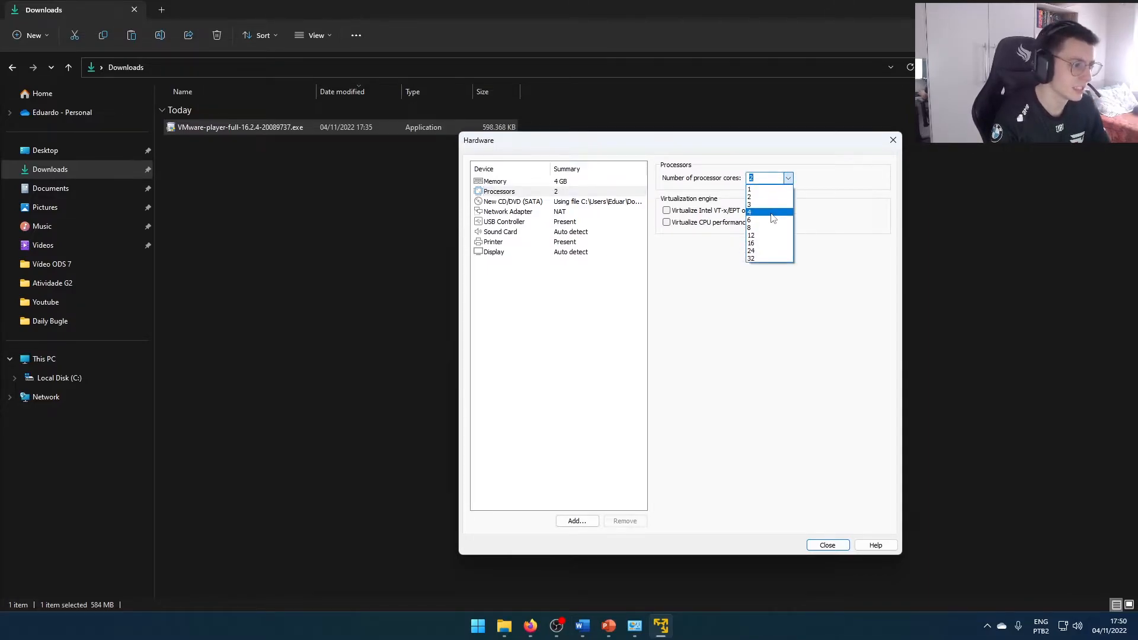
click(773, 213)
click(787, 179)
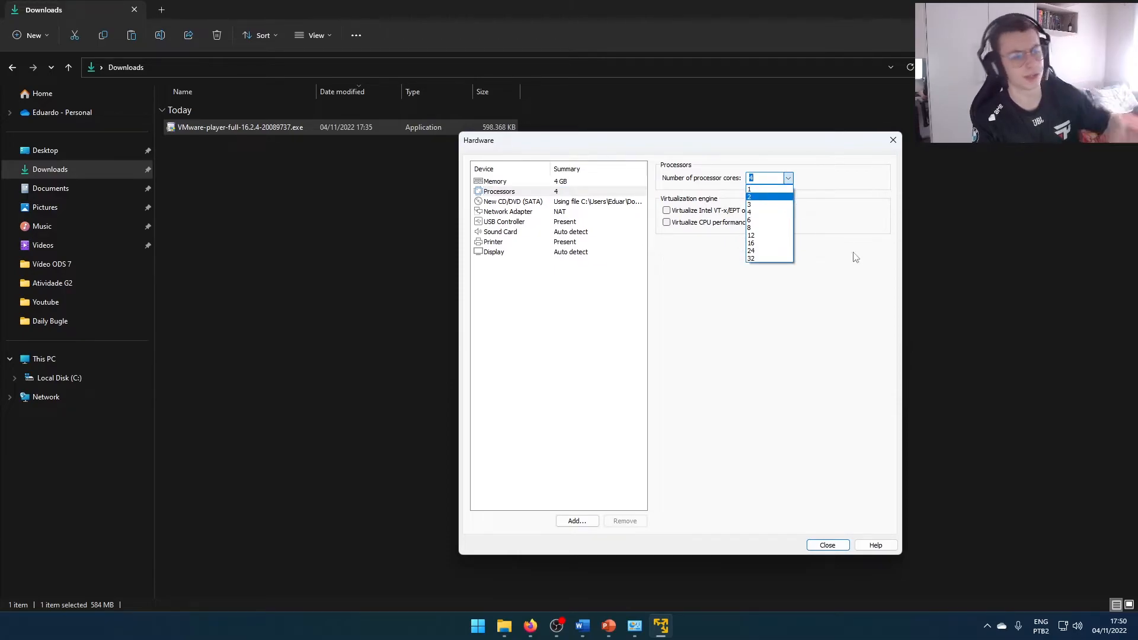
click(798, 294)
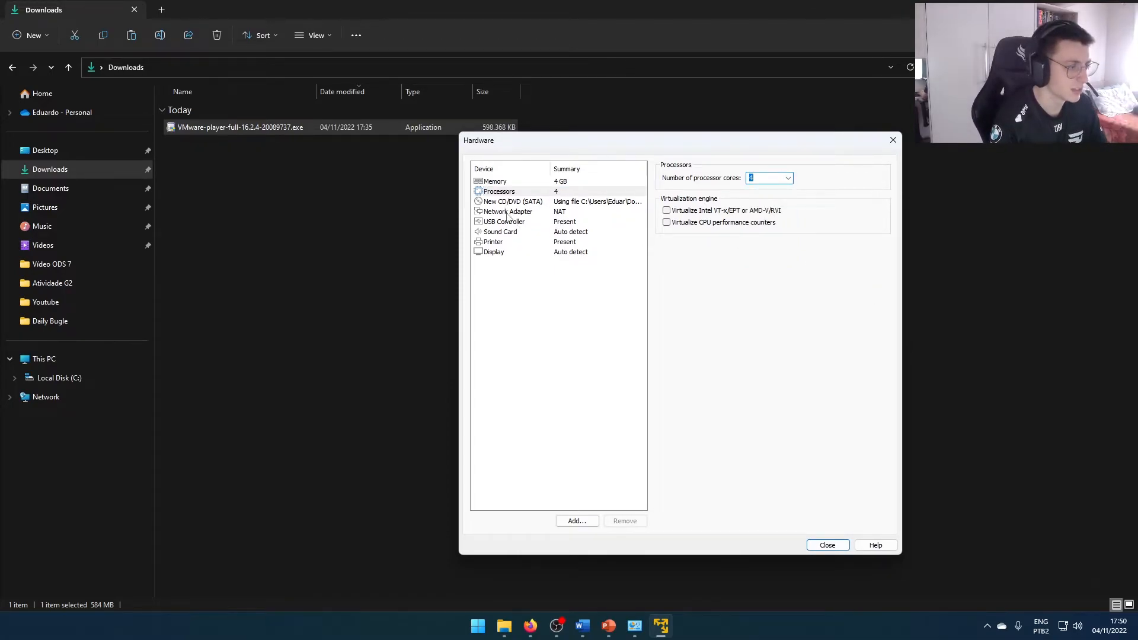
click(827, 546)
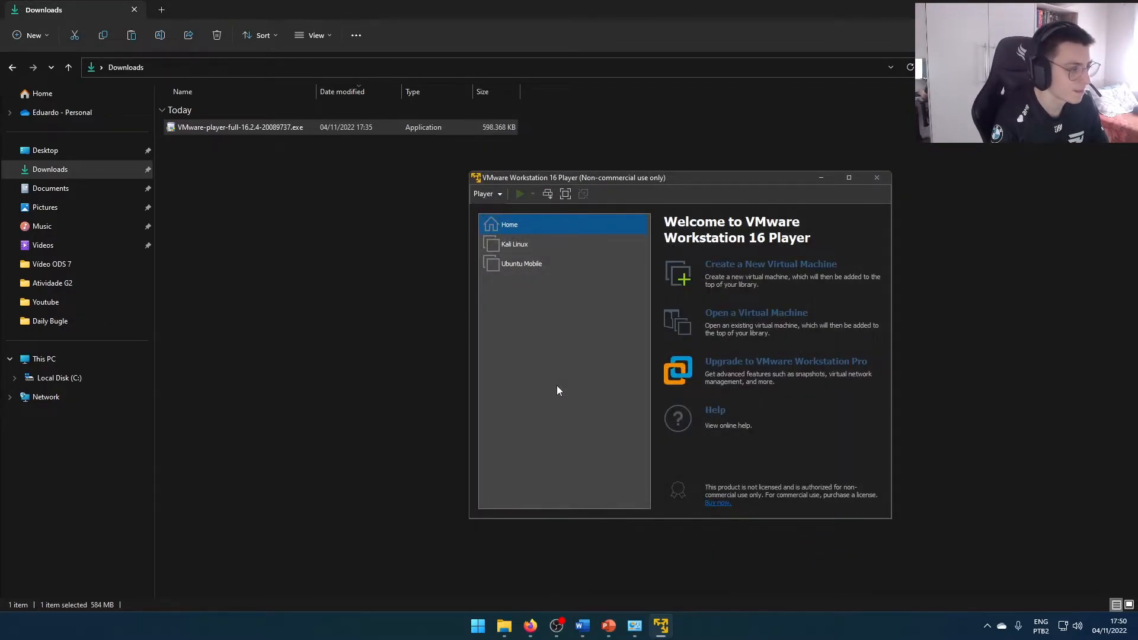
Start the Graphical install from the Kali Linux installer menu and move the virtual machine window higher on the screen
click(700, 474)
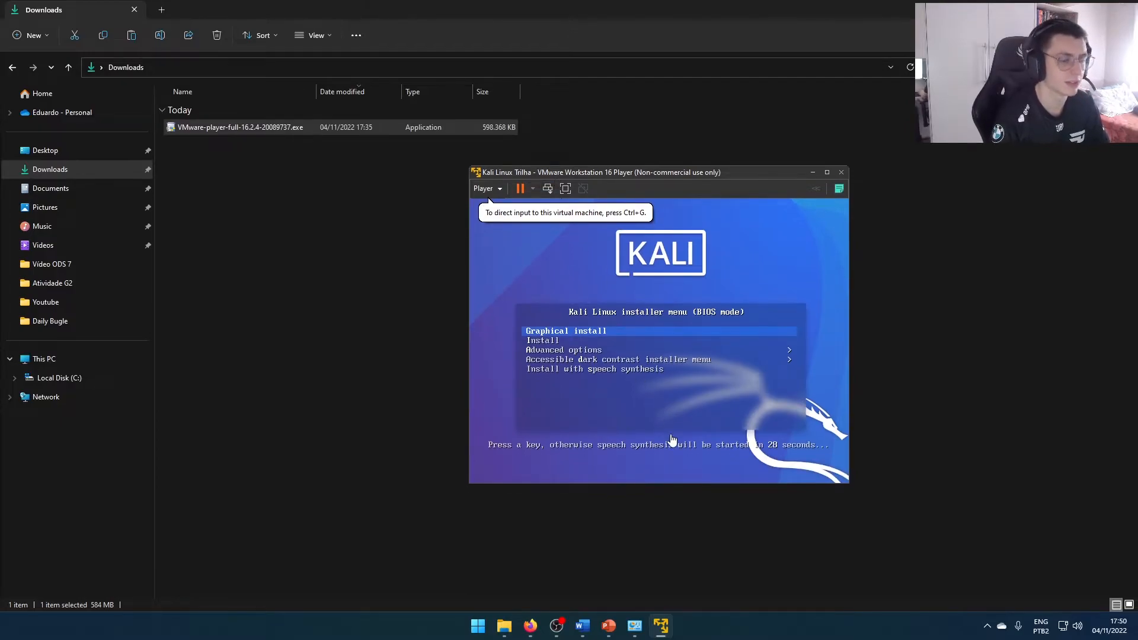
click(677, 457)
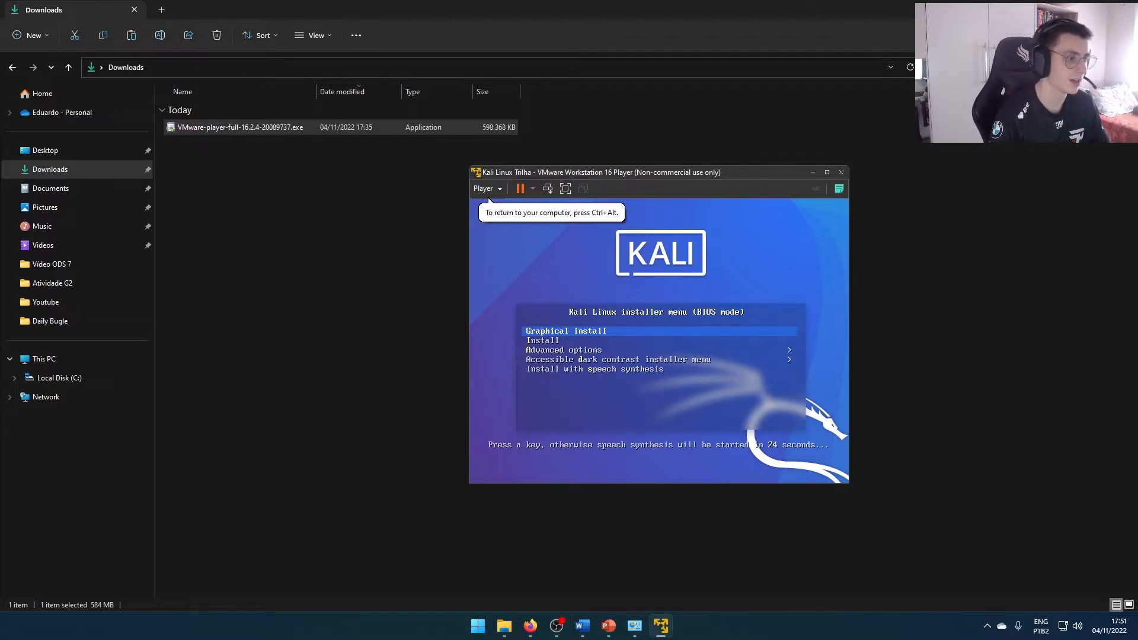
key(Return)
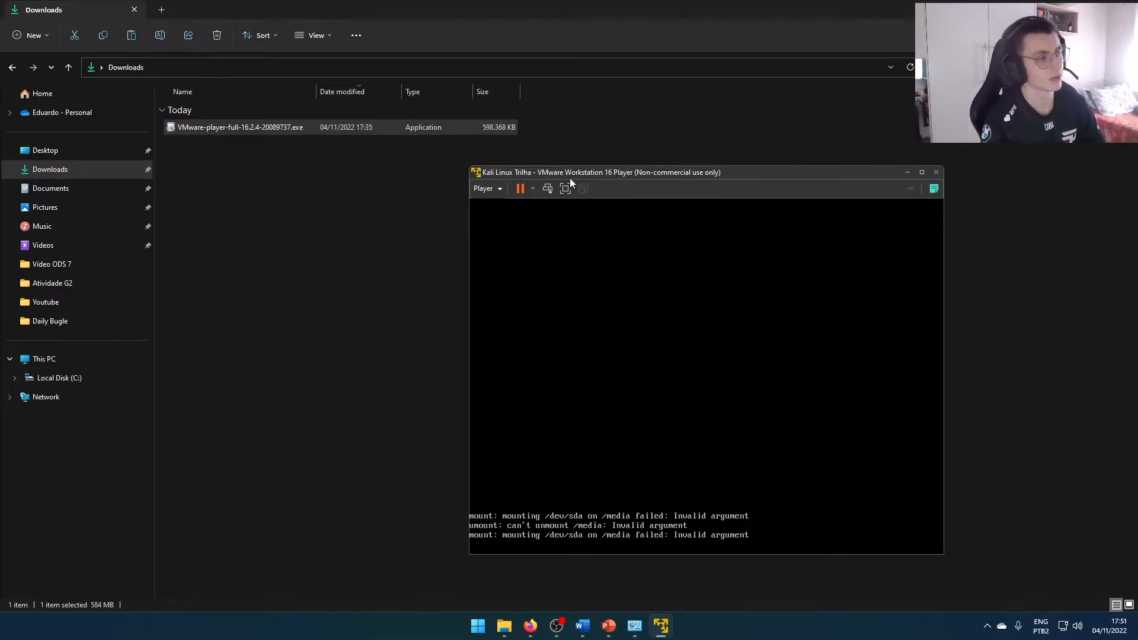
drag(570, 174, 568, 120)
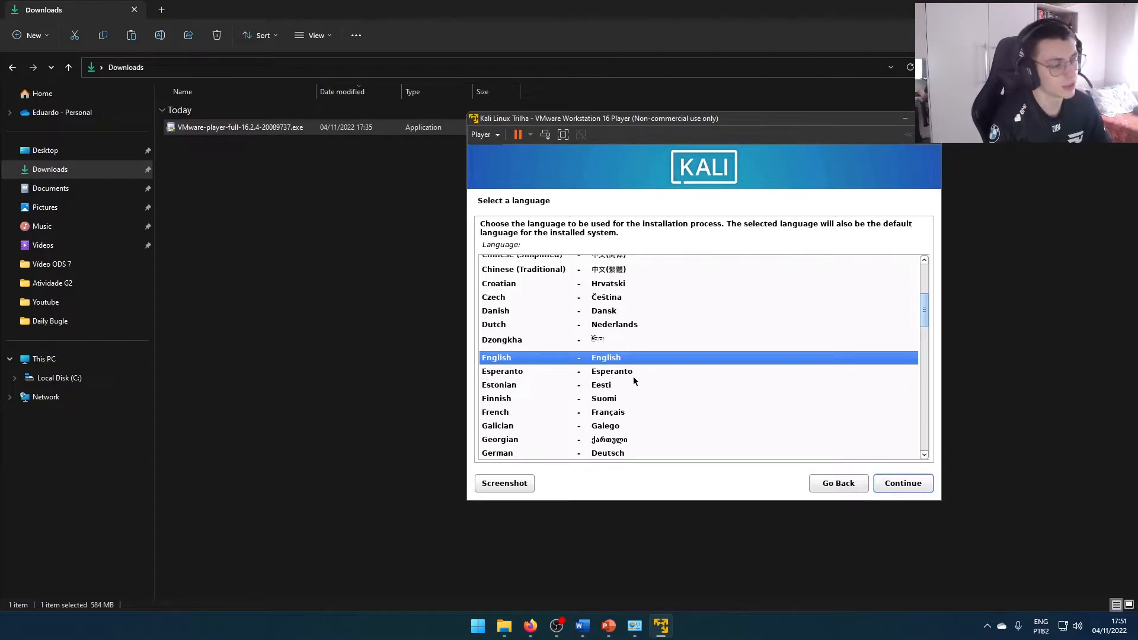
Keep English as the language, set the location to other > South America > Brazil, and keep the United States en_US.UTF-8 locale
click(895, 485)
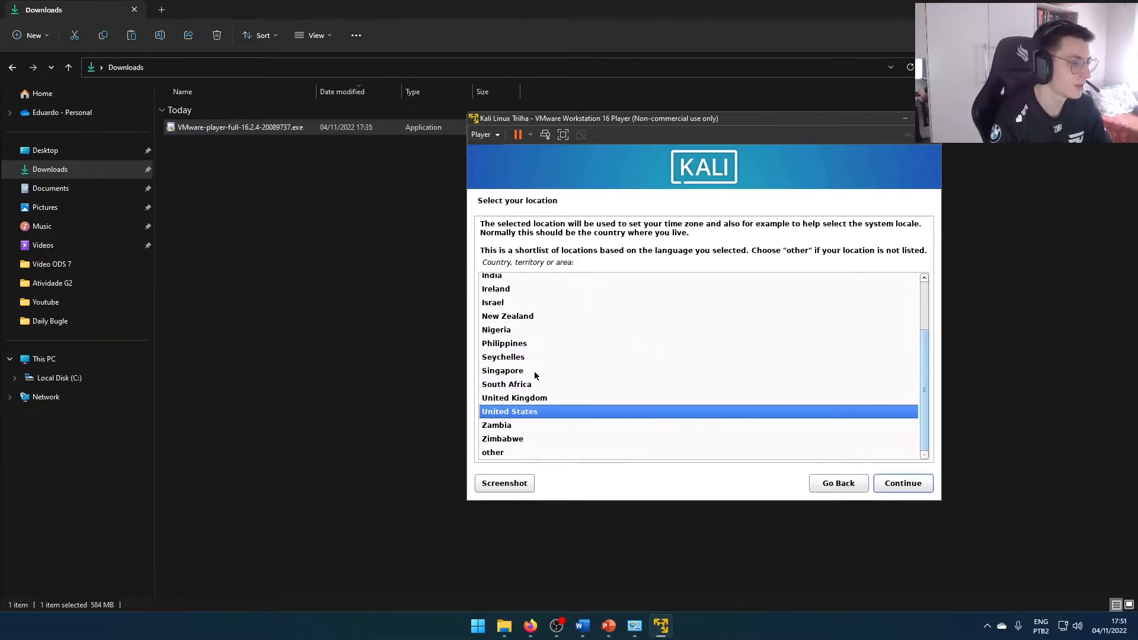
double_click(492, 452)
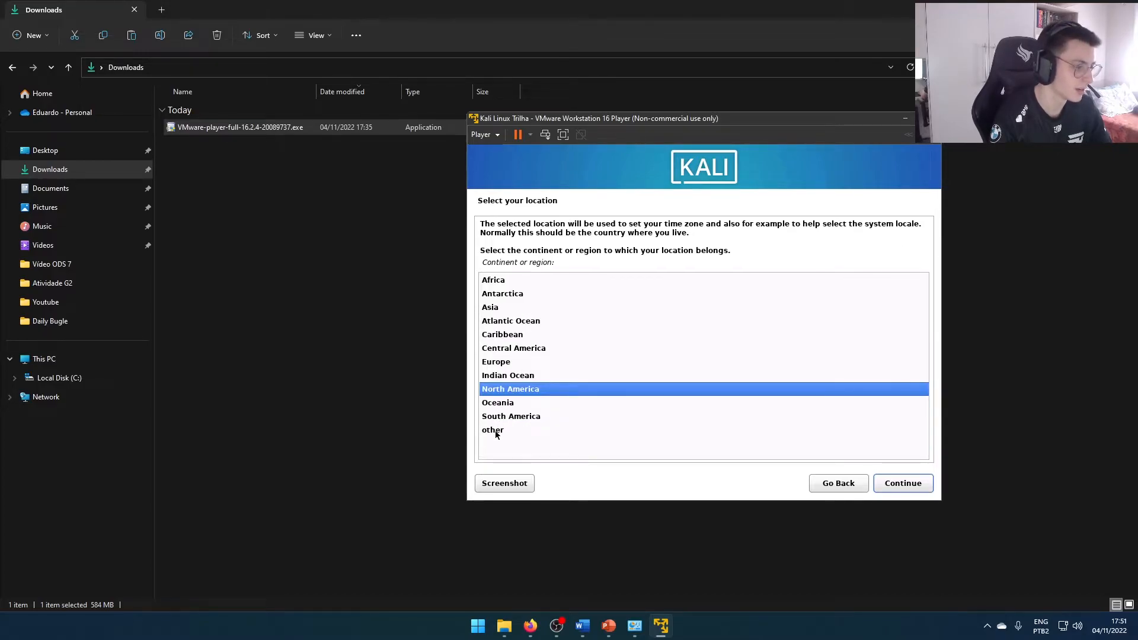
double_click(501, 423)
double_click(490, 323)
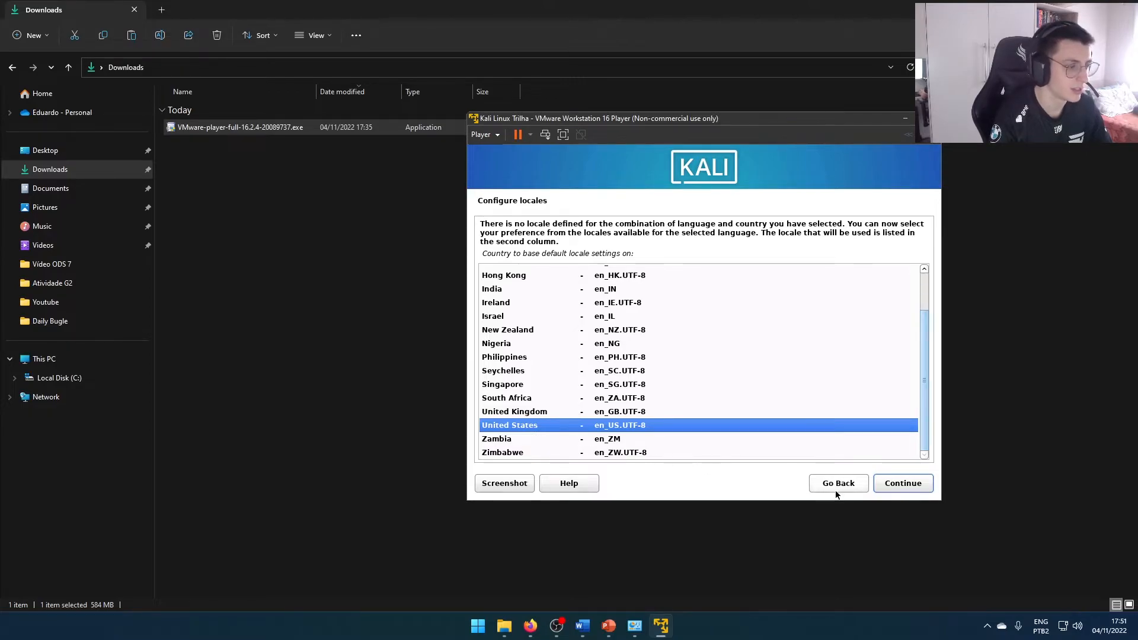
click(890, 486)
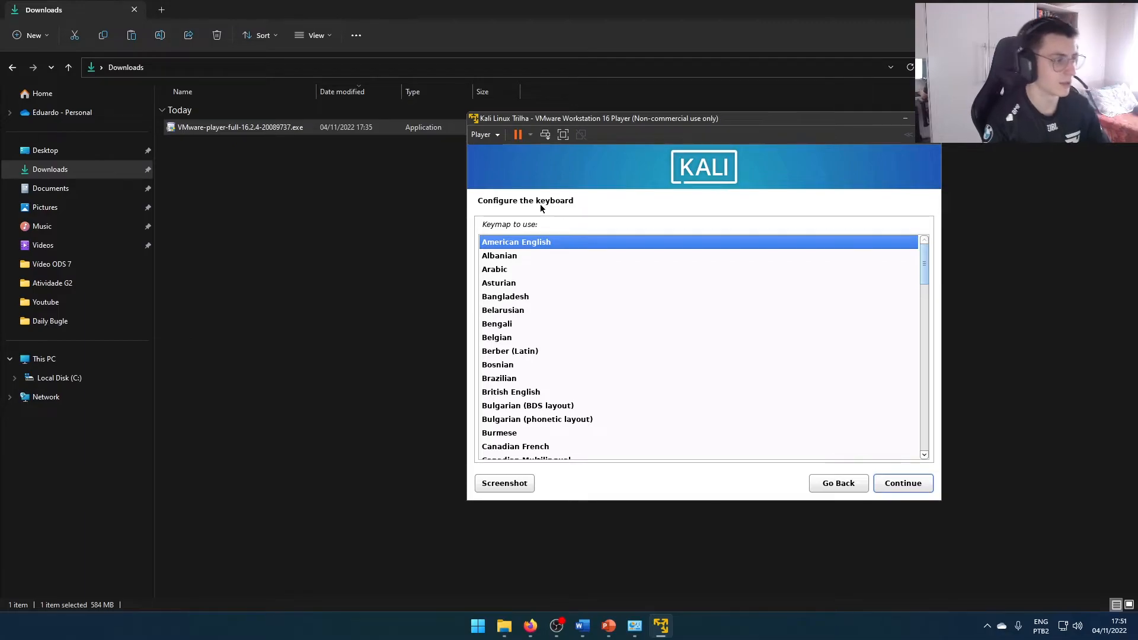
Search the keymap list for "po" to find Portuguese and confirm the keyboard layout
scroll(510, 308, down, 3)
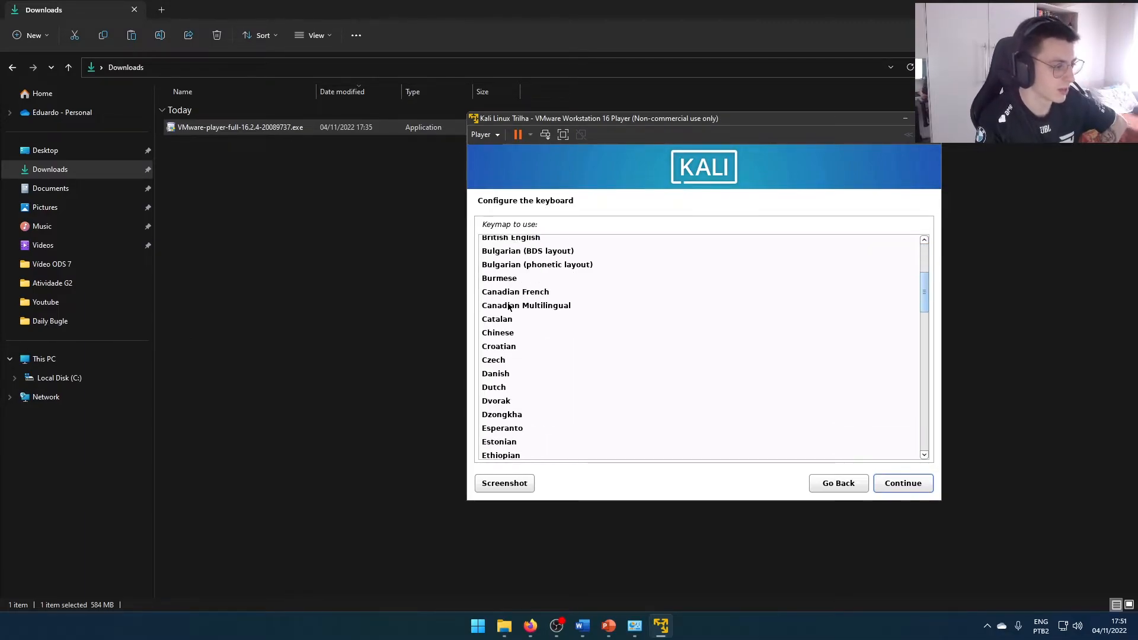
scroll(508, 304, down, 2)
click(509, 304)
text(p)
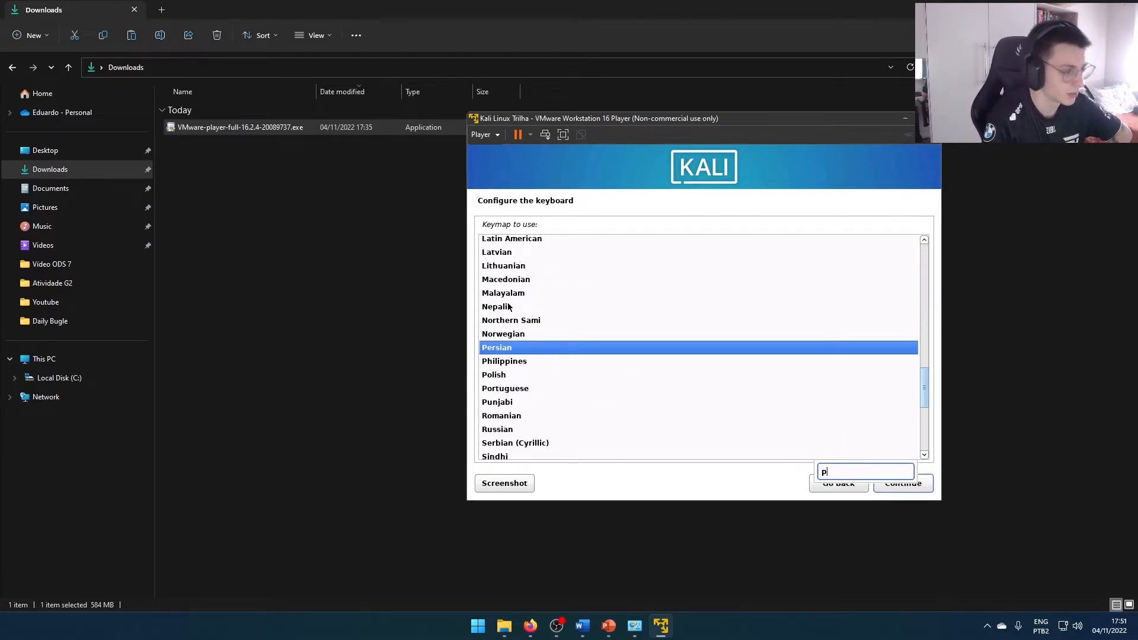
text(o)
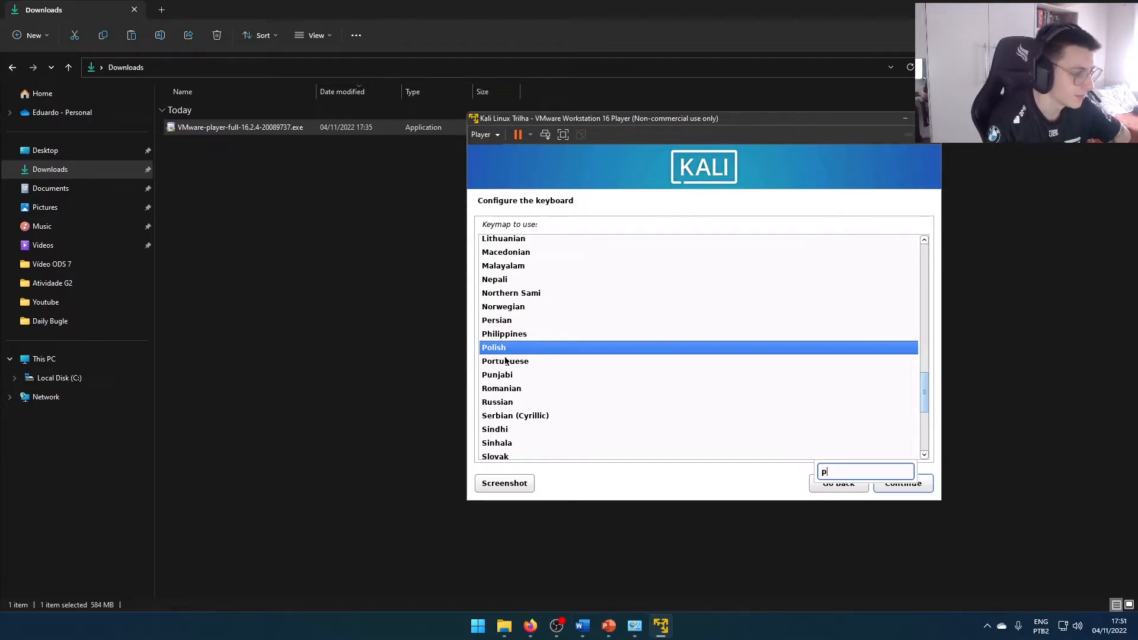
key(Return)
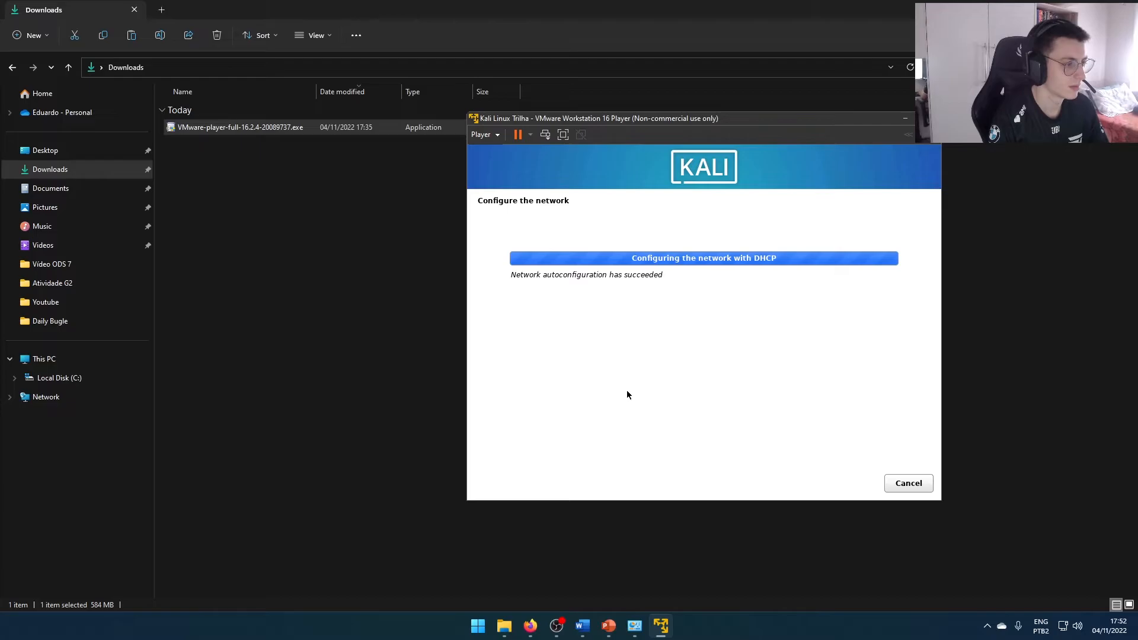
Configure the network with the hostname "kali" and an empty domain name
click(533, 289)
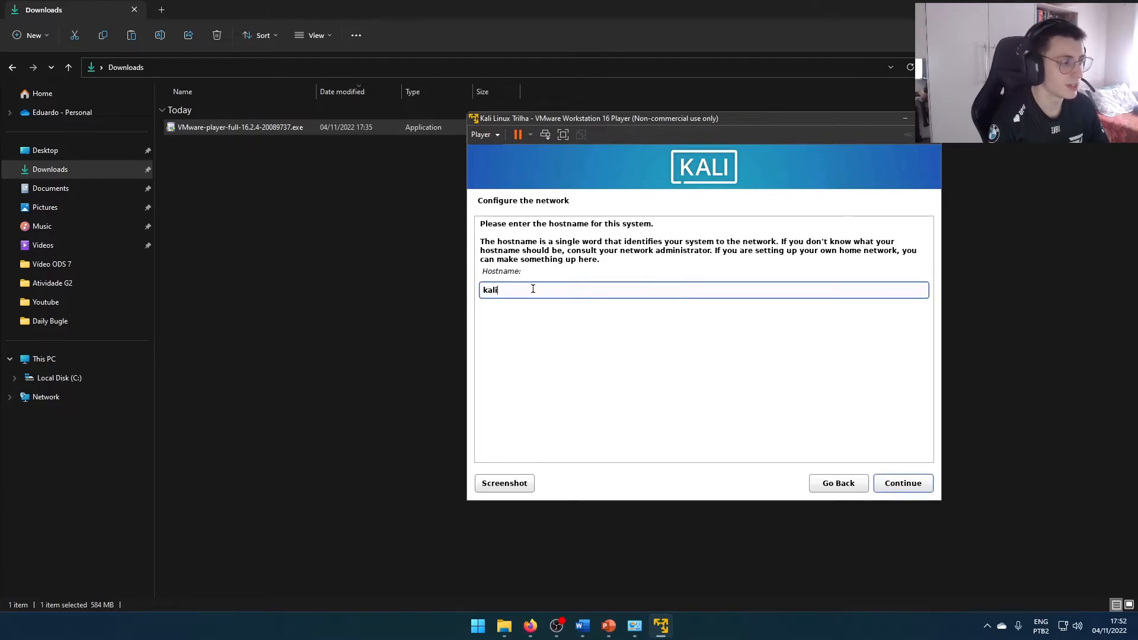
drag(523, 291, 480, 292)
click(526, 292)
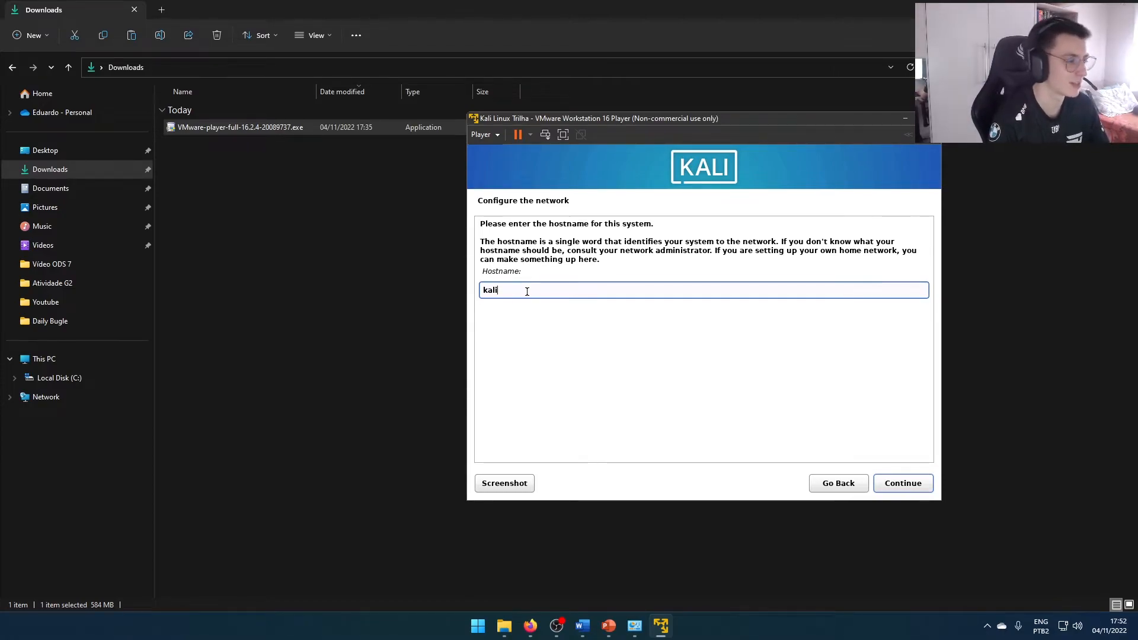
click(905, 482)
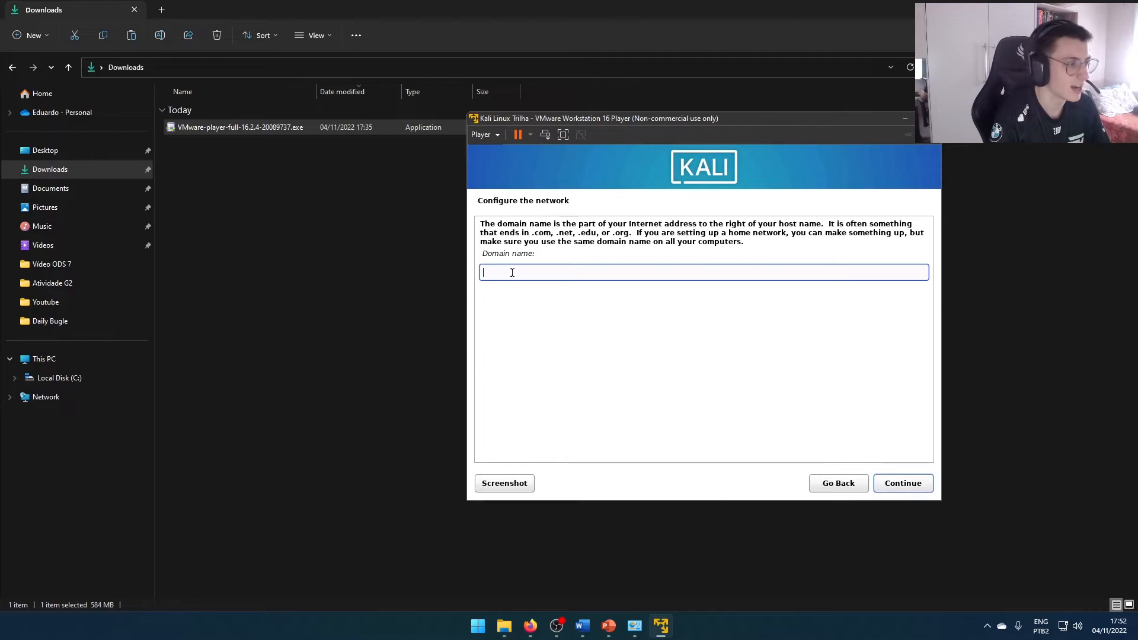
click(903, 483)
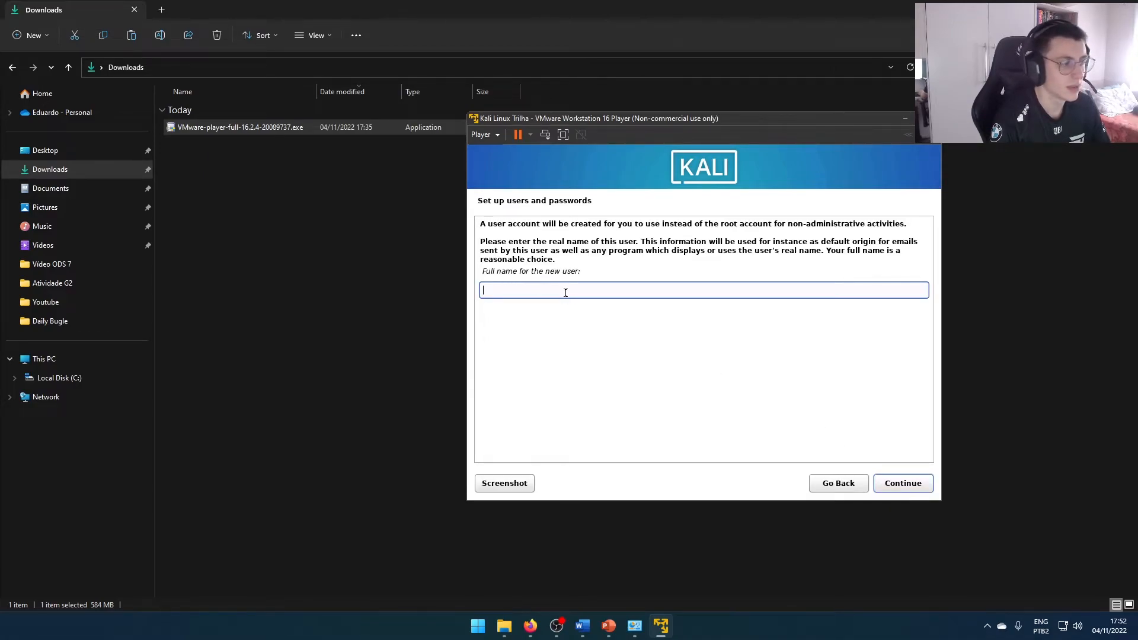
Enter "kali" as the new user's full name and keep "kali" as the account's username
text(kali)
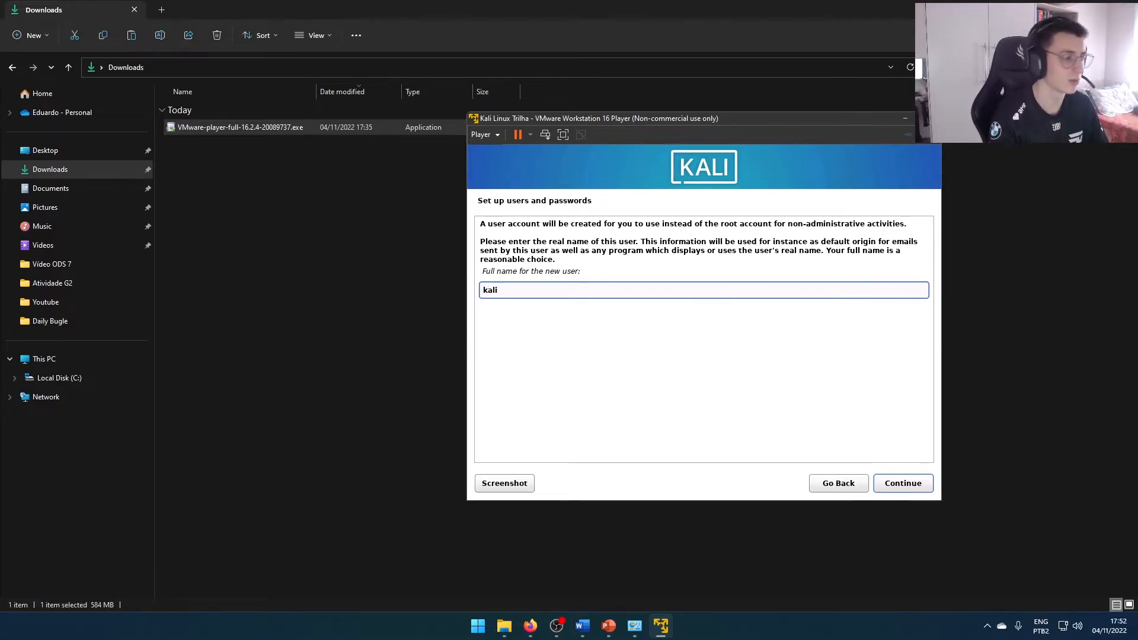
click(883, 482)
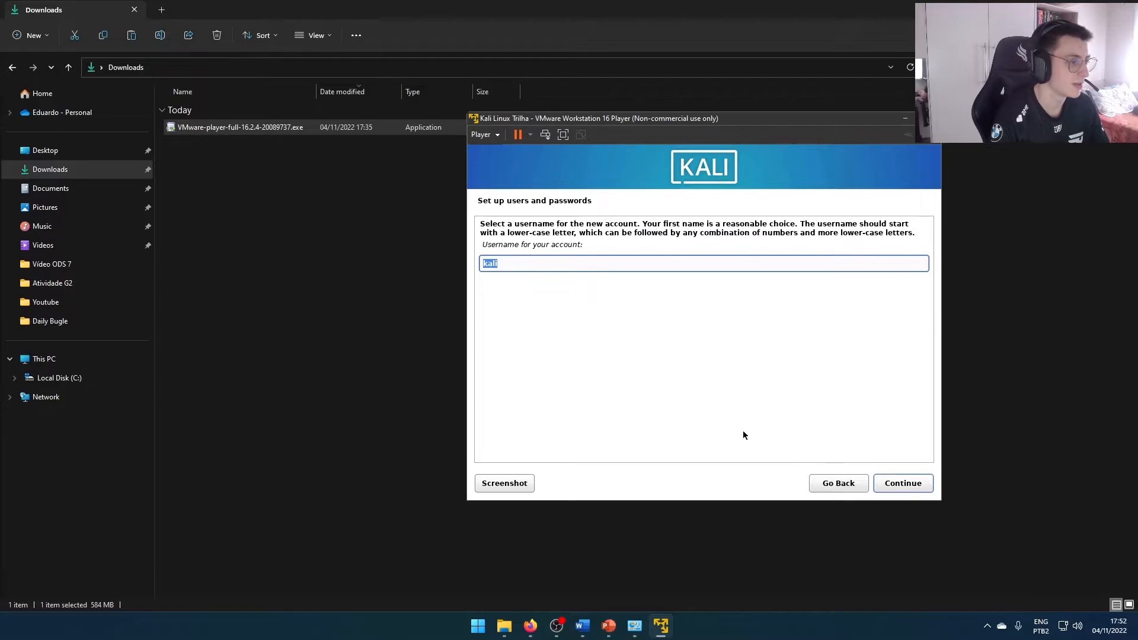
click(622, 264)
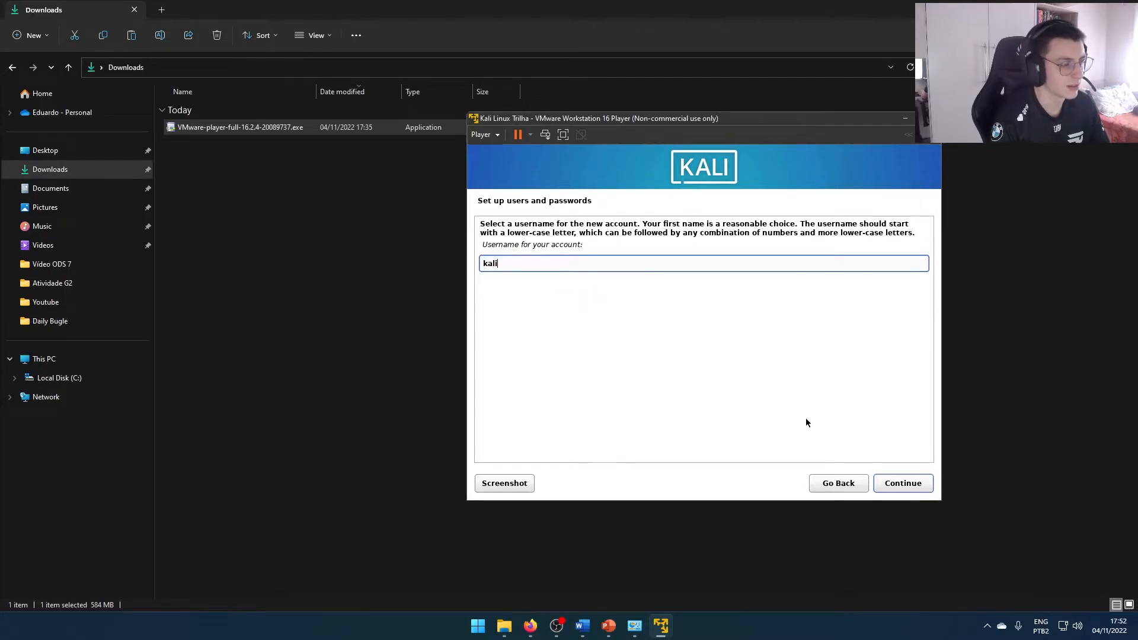
click(881, 483)
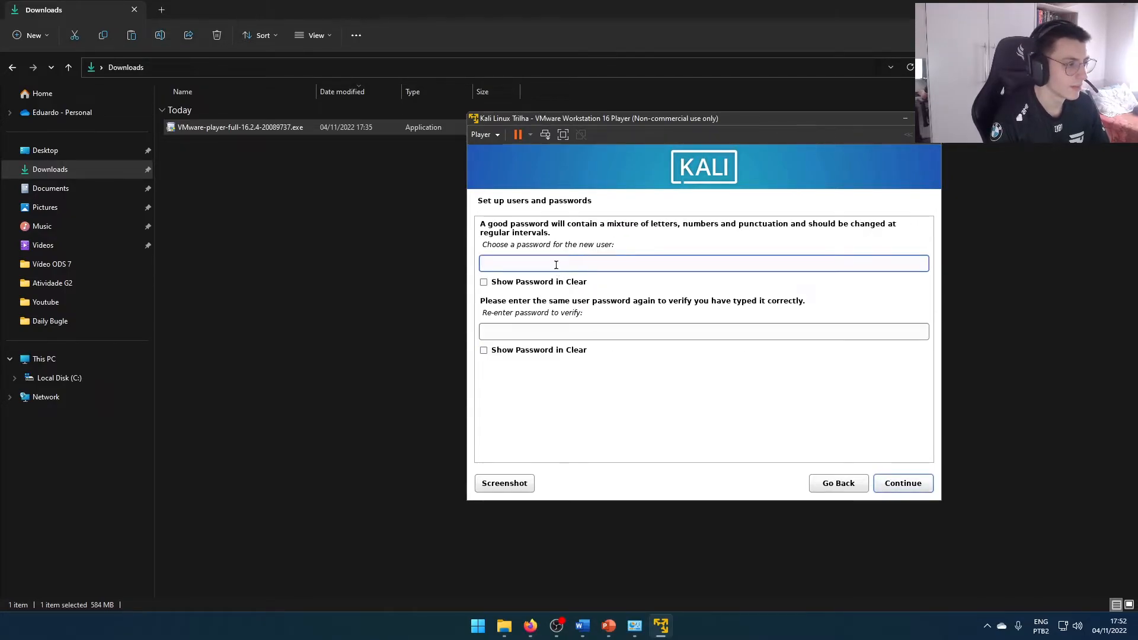
Enter the new user's account password, repeat it in the verification field, and continue to the clock configuration
text(kali)
key(Tab)
text(kali)
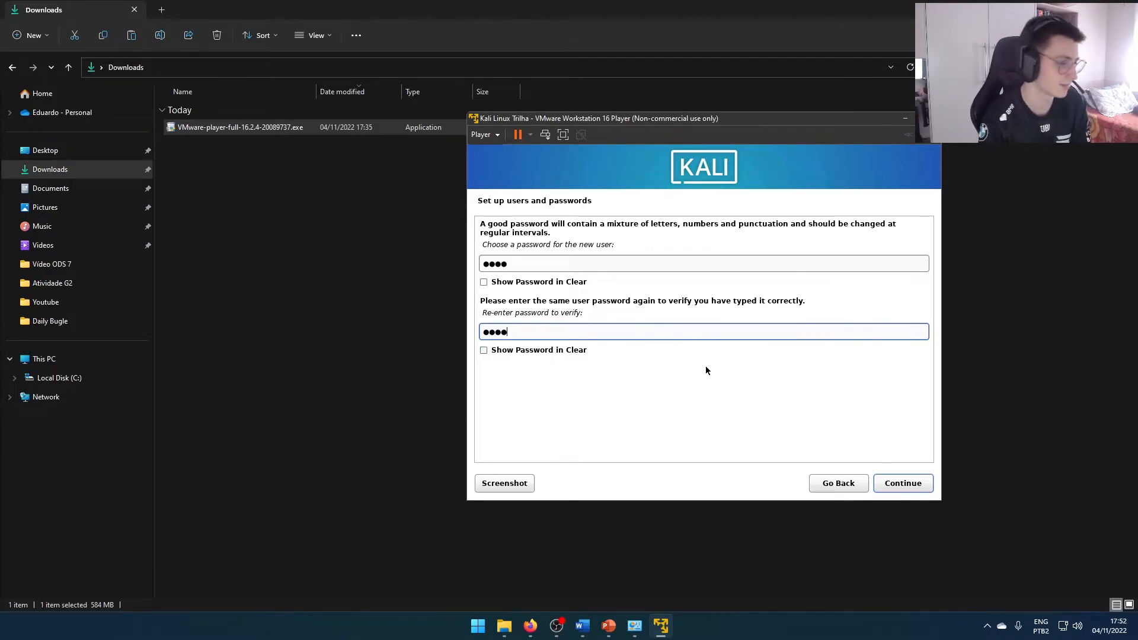
click(903, 484)
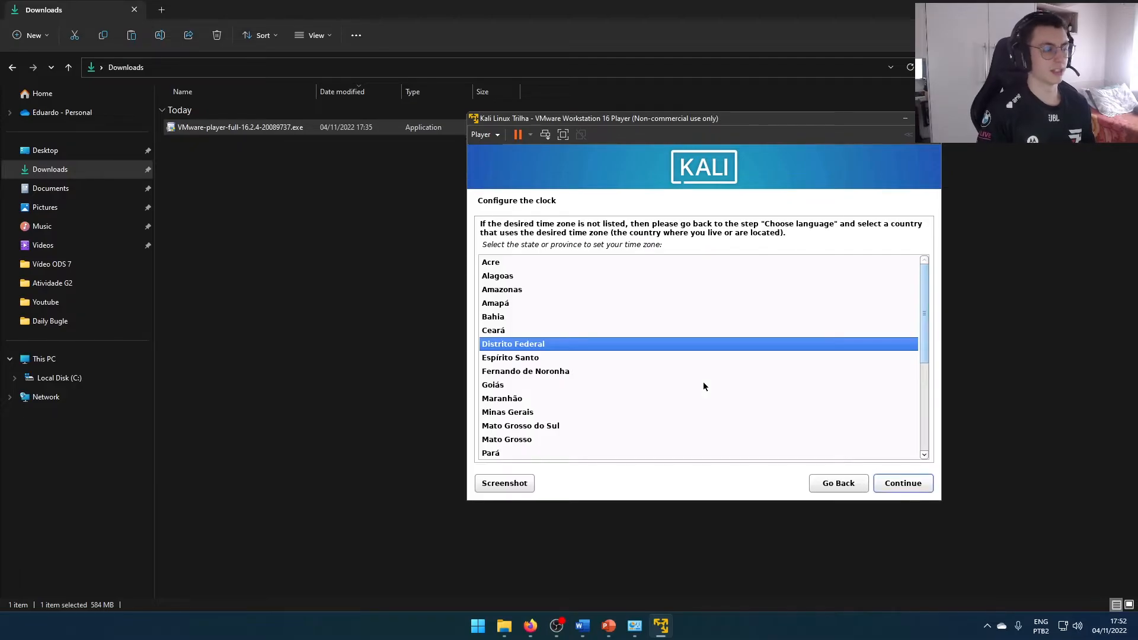
Select Rio Grande do Sul as the state that sets the time zone
scroll(703, 386, down, 5)
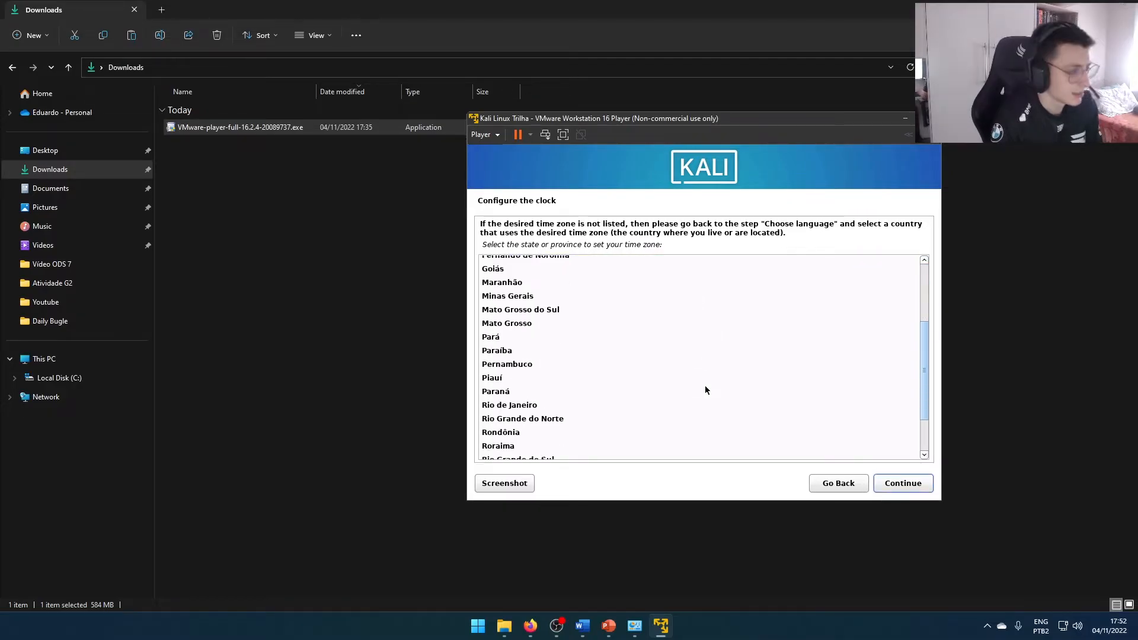
scroll(641, 385, up, 5)
scroll(576, 335, down, 5)
click(529, 398)
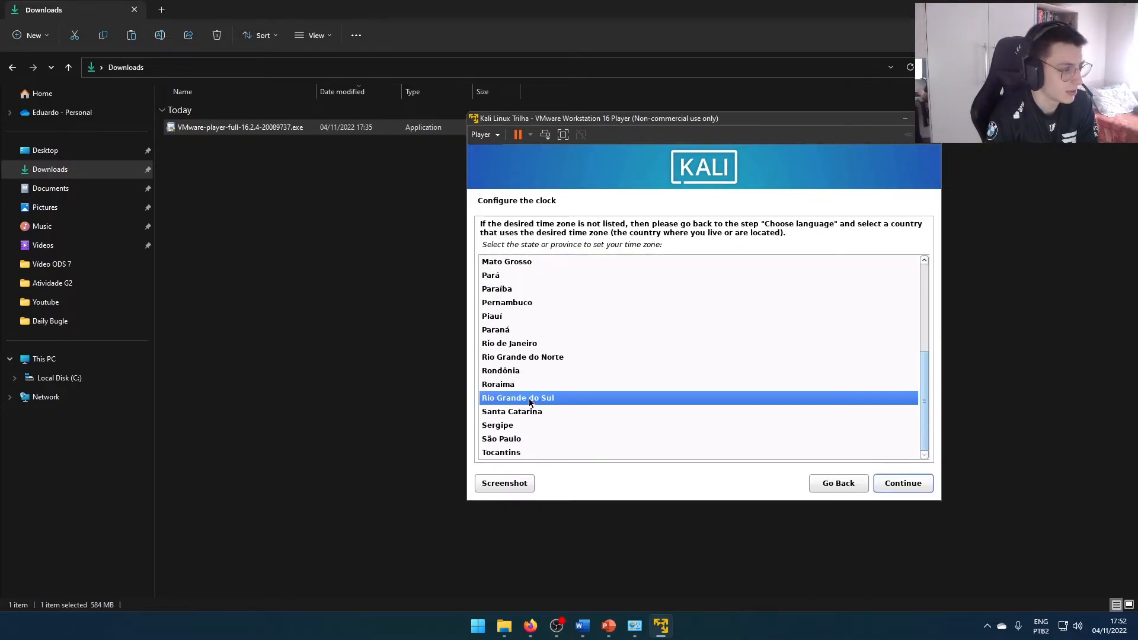
Accept the time zone and choose guided partitioning of the entire SCSI33 (sda) disk with all files in one partition
click(894, 485)
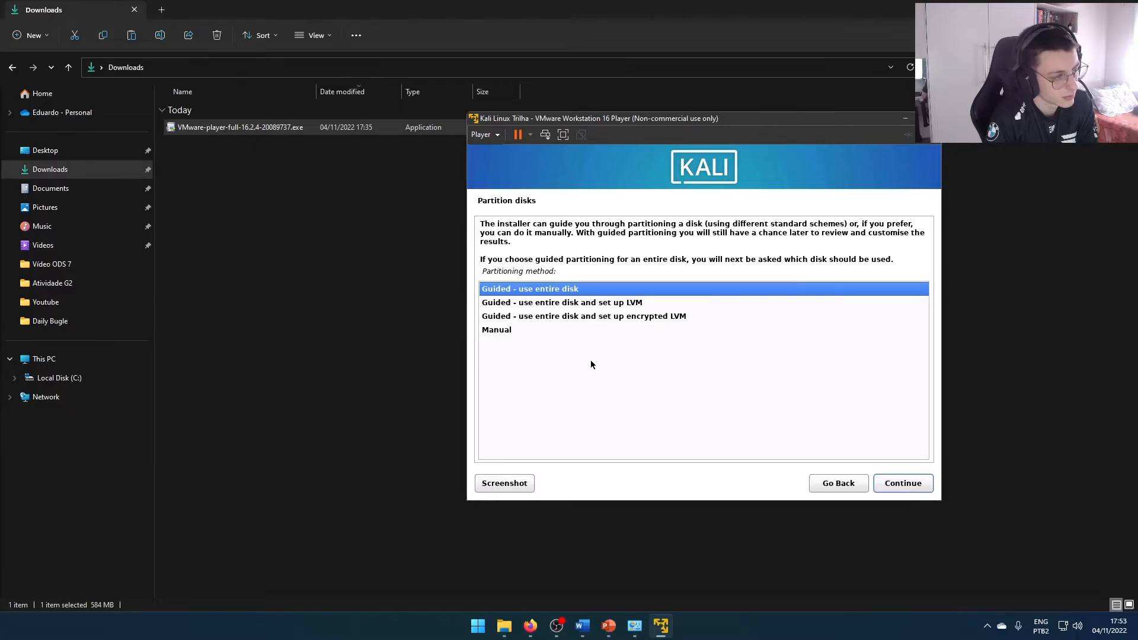
click(895, 485)
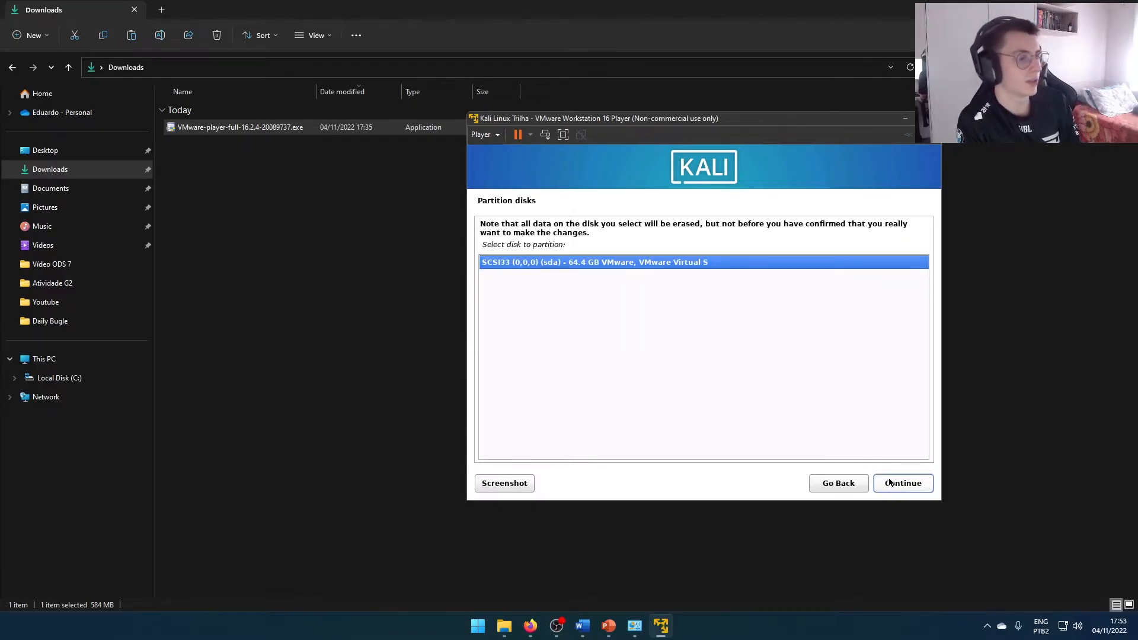
click(884, 481)
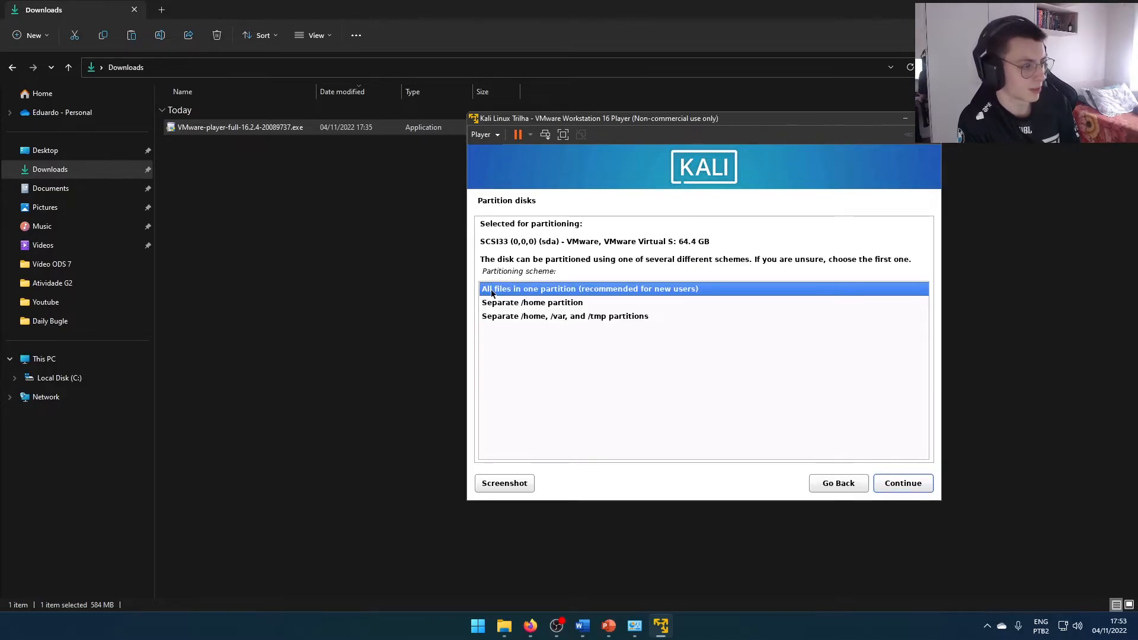
click(887, 485)
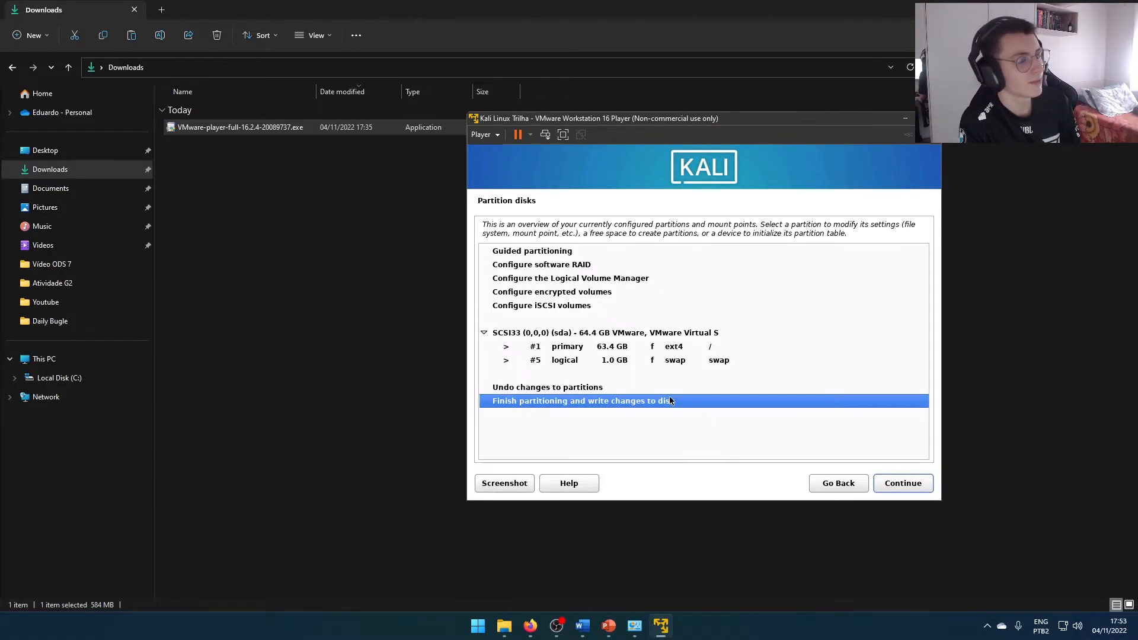
Finish partitioning and agree to write the changes to the disk
click(898, 481)
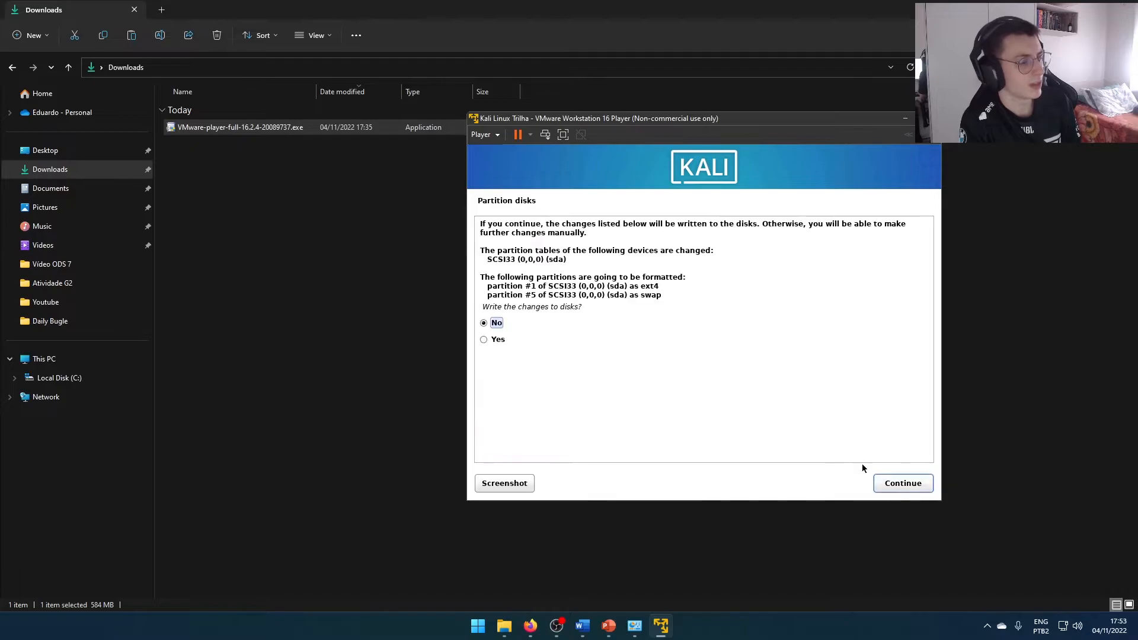
drag(483, 307, 542, 307)
click(543, 308)
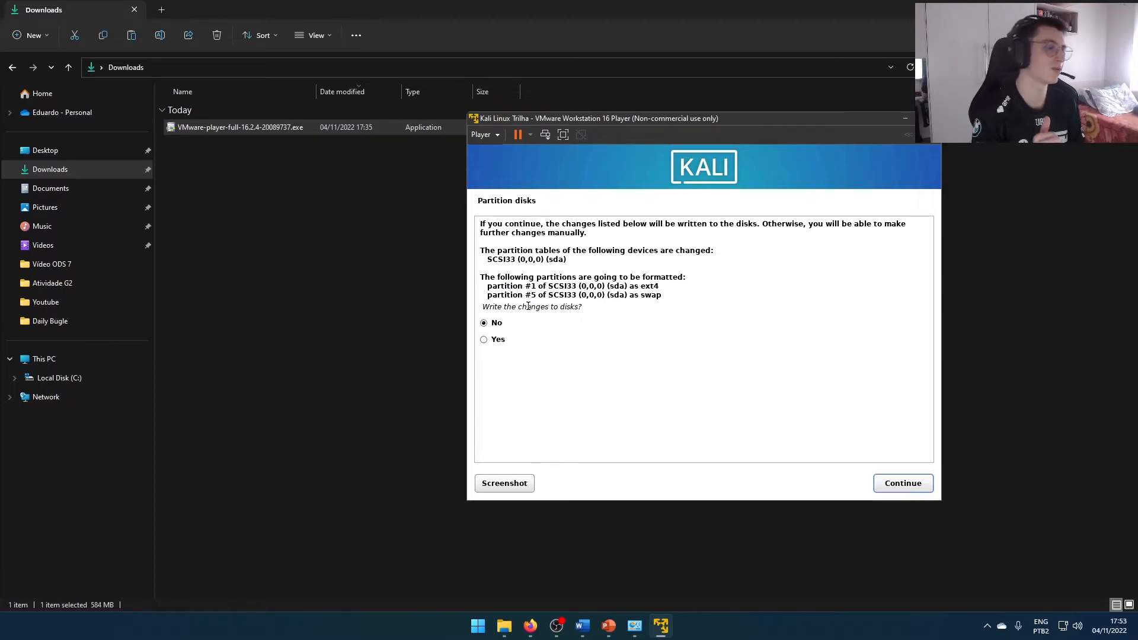
click(485, 342)
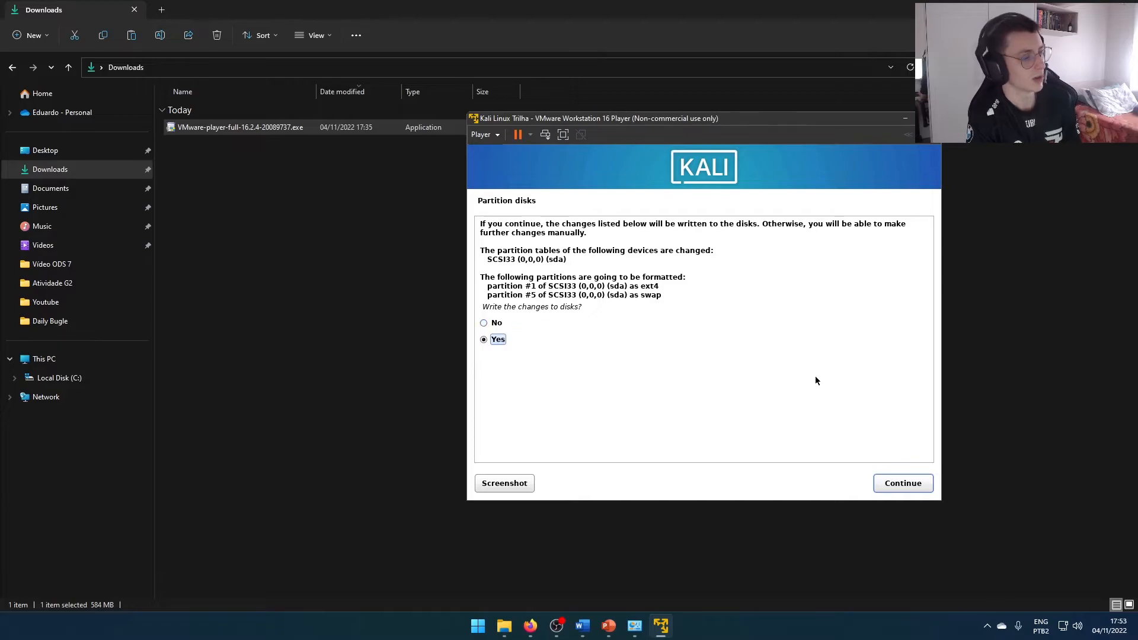
click(895, 485)
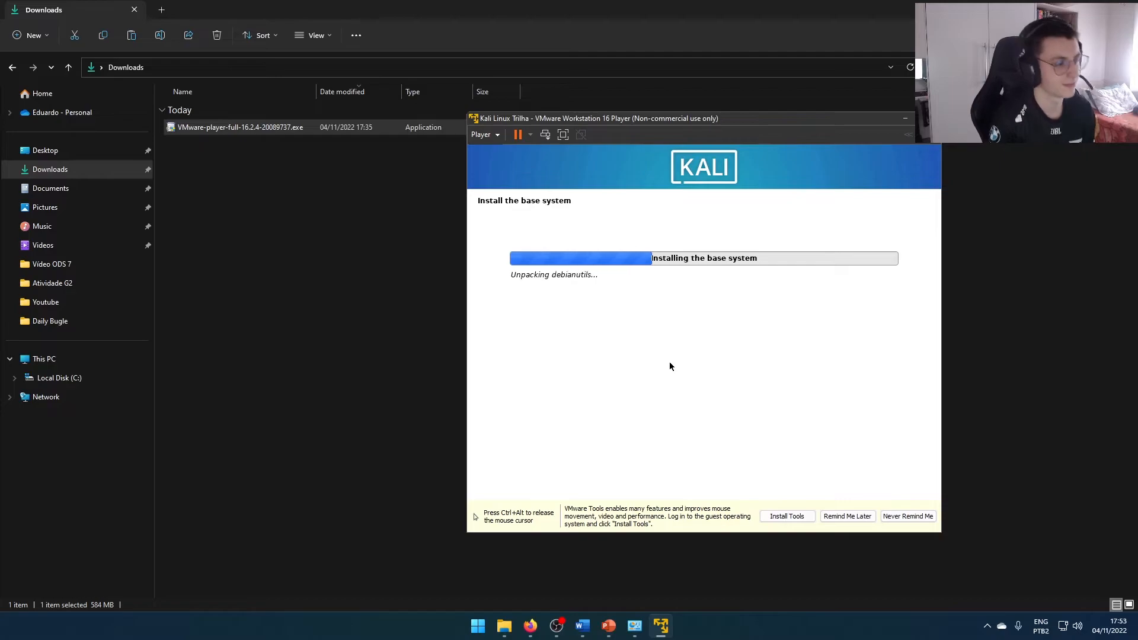
Install the default software selection with the Xfce desktop, the top10 tools and the default recommended tools
key(ctrl+alt)
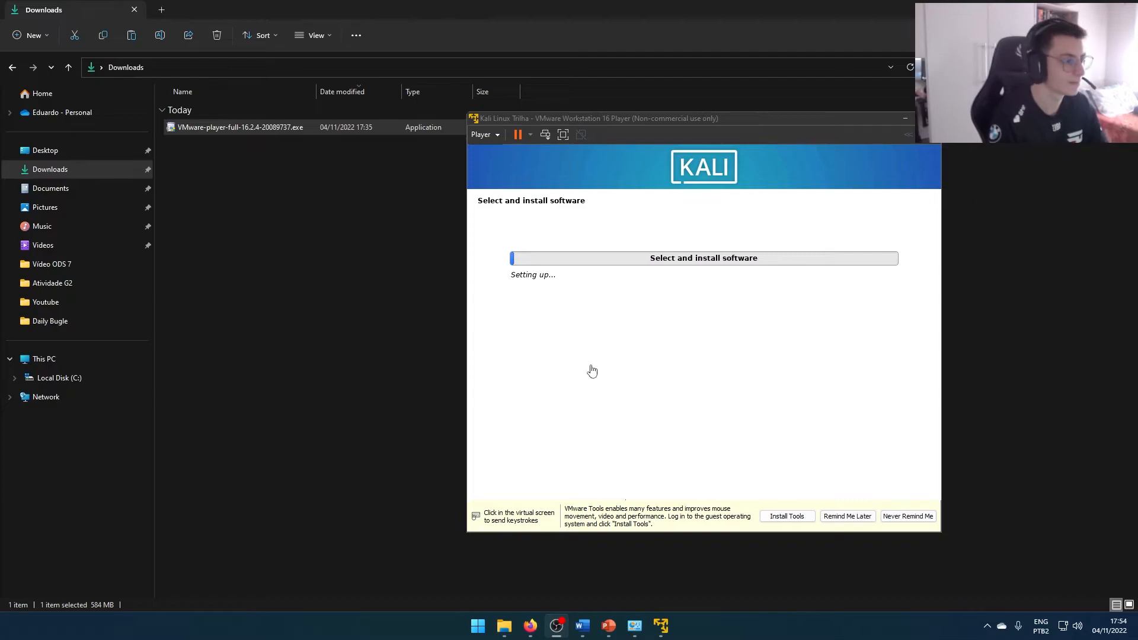
click(601, 392)
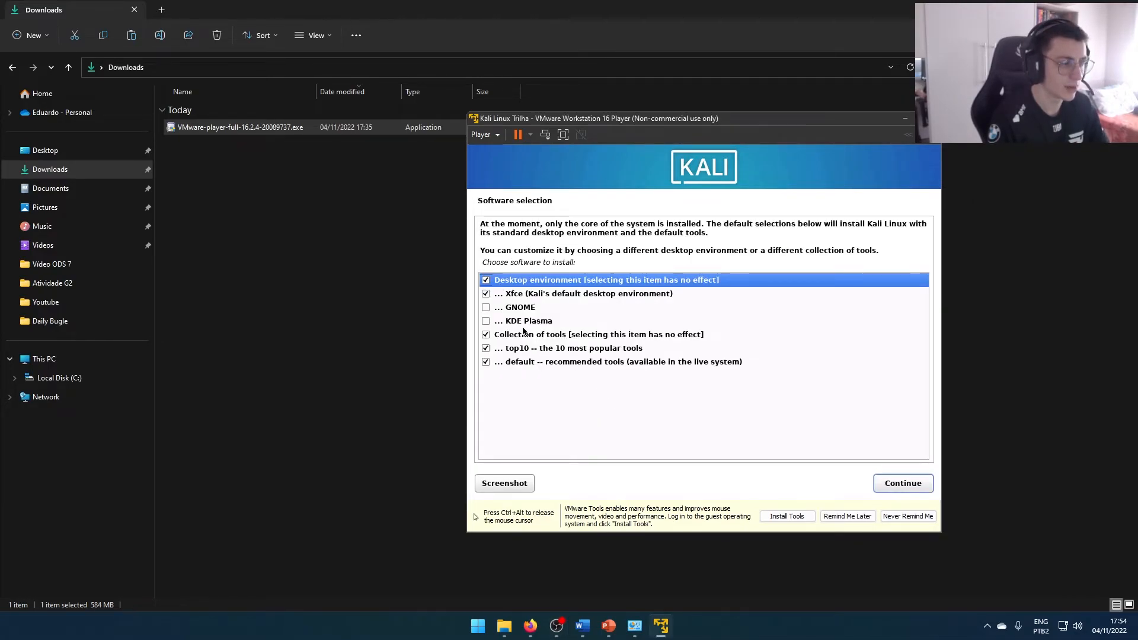
click(882, 485)
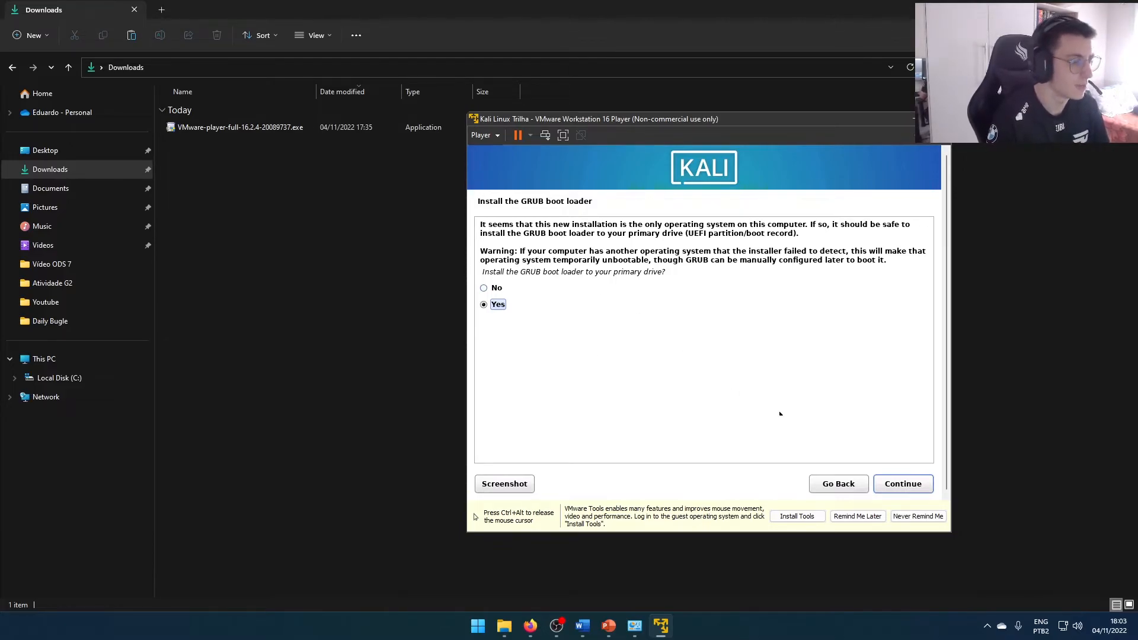
Install the GRUB boot loader on /dev/sda, then finish the installation and reboot into the new system
click(888, 486)
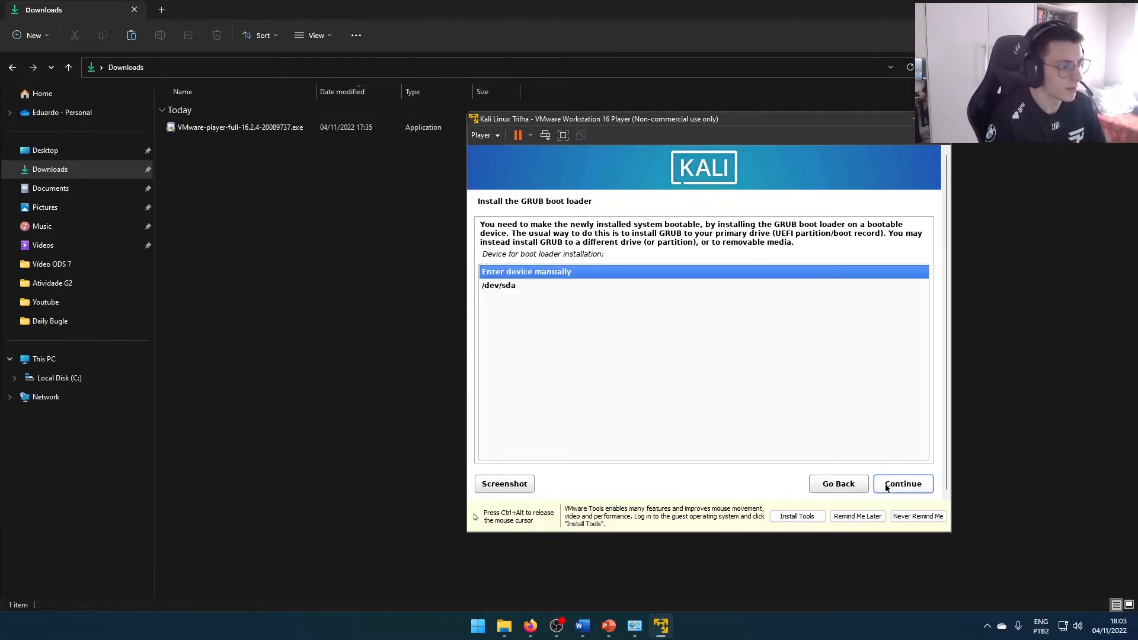
click(503, 287)
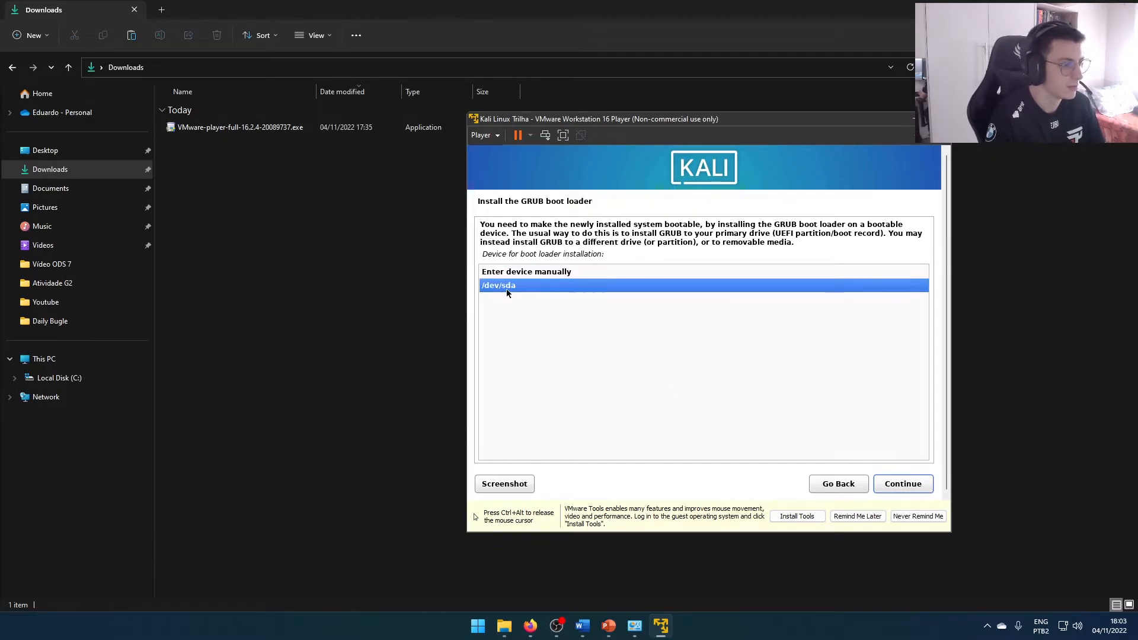
click(912, 489)
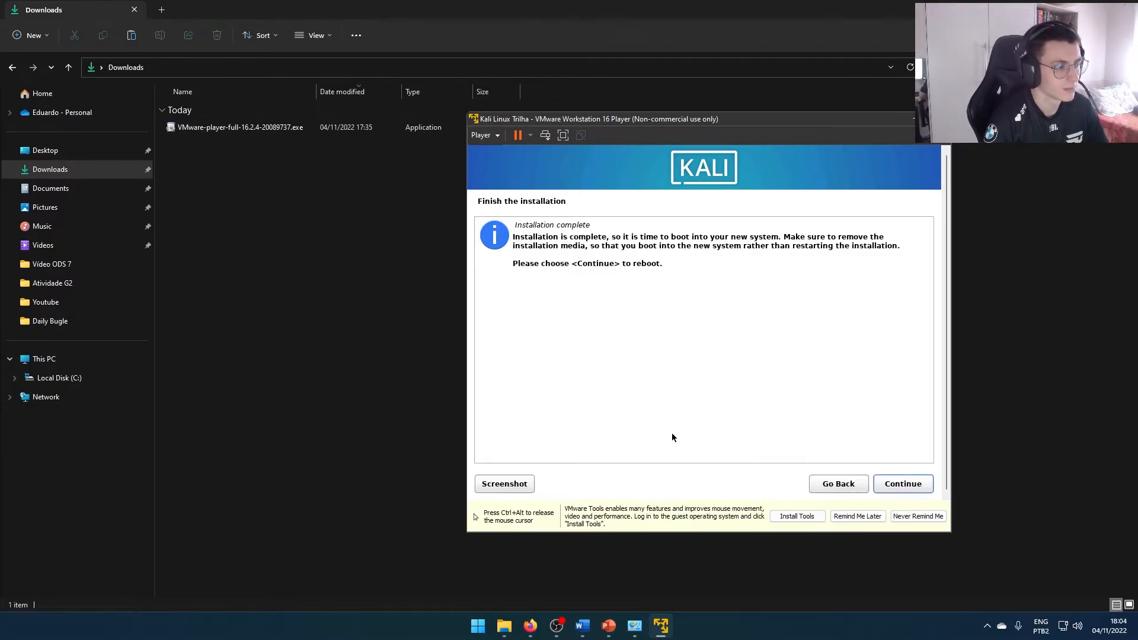
click(893, 485)
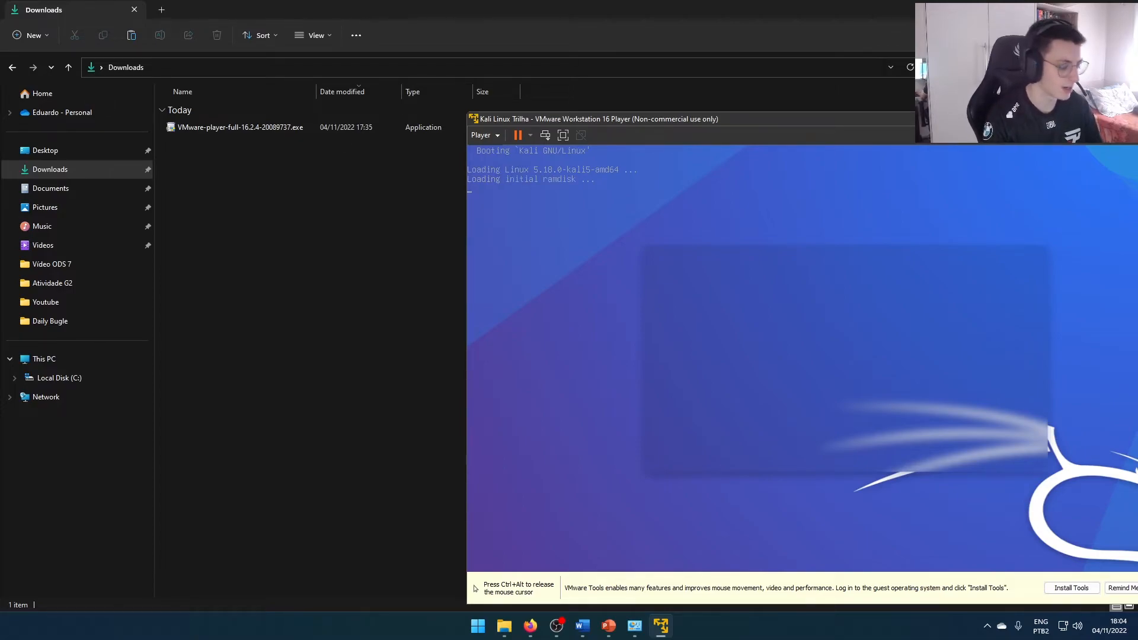
Release the pointer from the virtual machine and maximize its window on the host desktop
key(ctrl+alt)
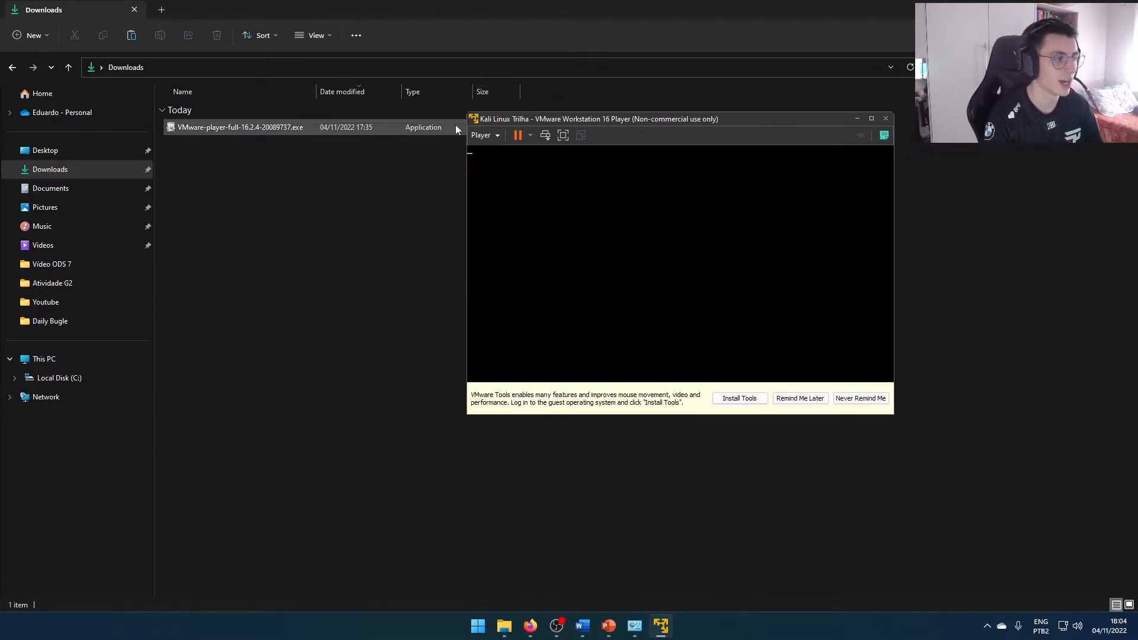
drag(494, 116, 323, 116)
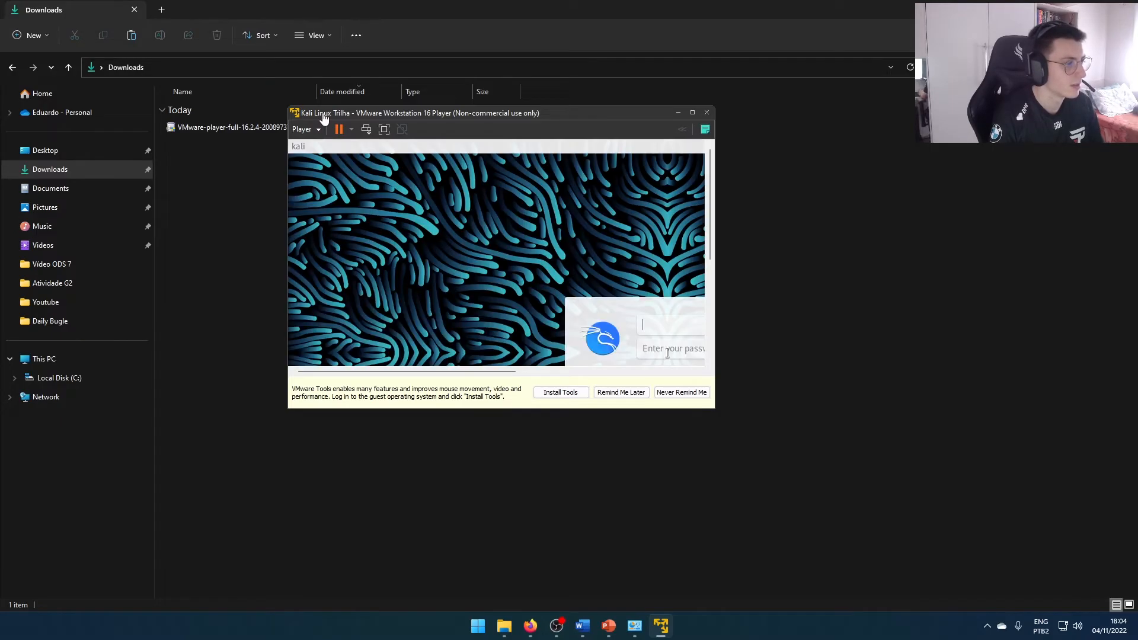
double_click(370, 118)
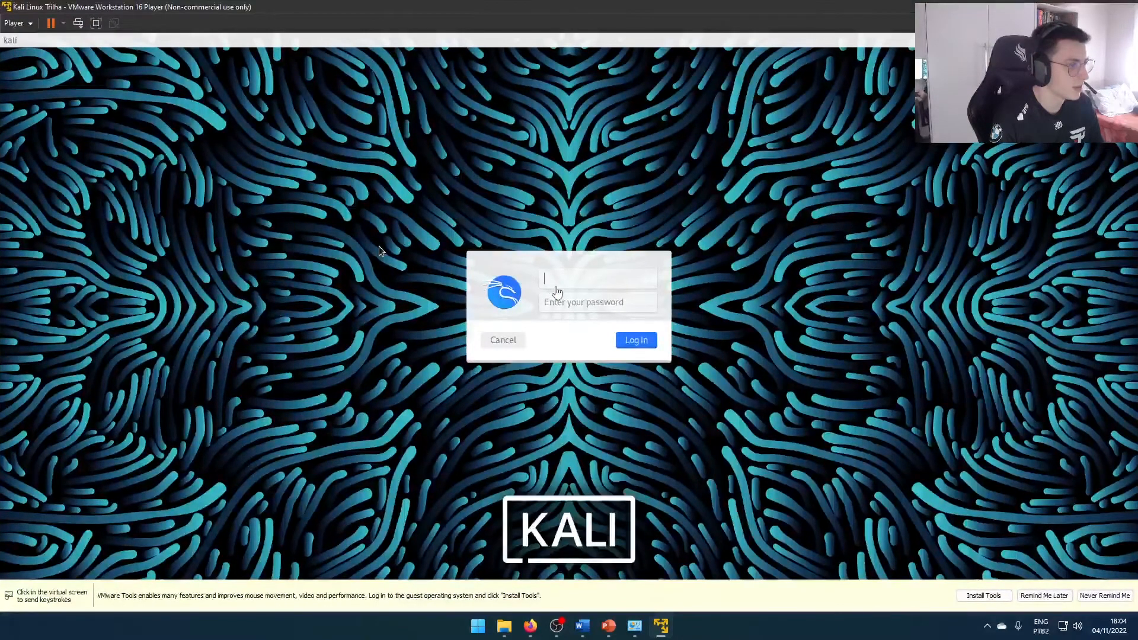
Log in to Kali with the username "kali" and the account password
text(kali)
key(Tab)
text(kali)
key(Return)
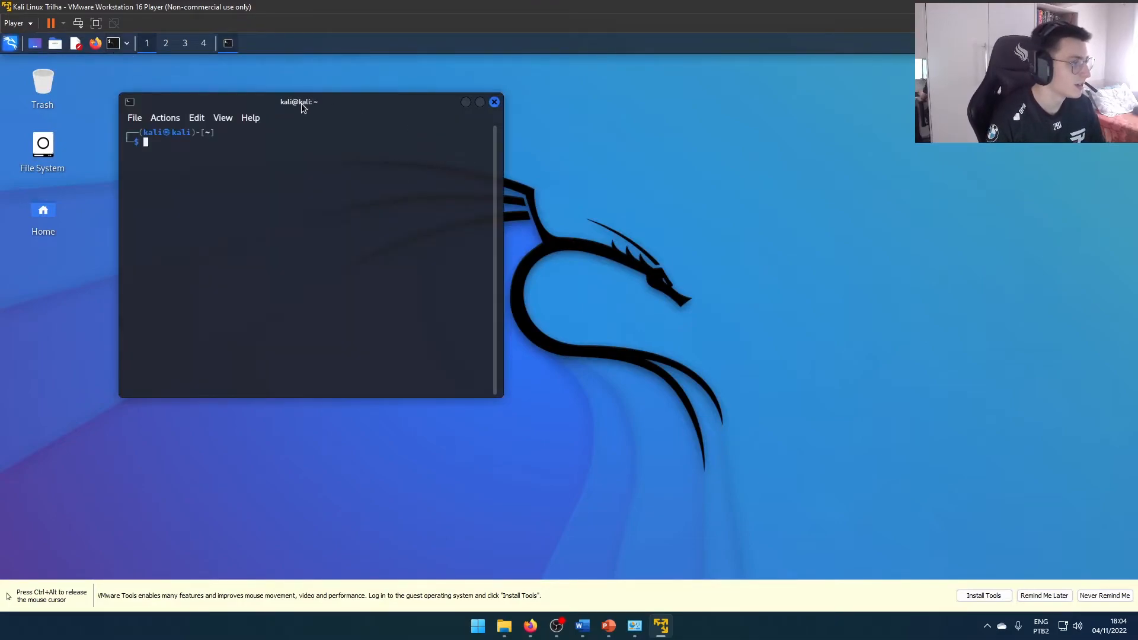
Move the terminal window towards the middle of the desktop and try to enter a sudo apt-get command in it
drag(301, 103, 610, 201)
text(a)
text(udo apt'ge)
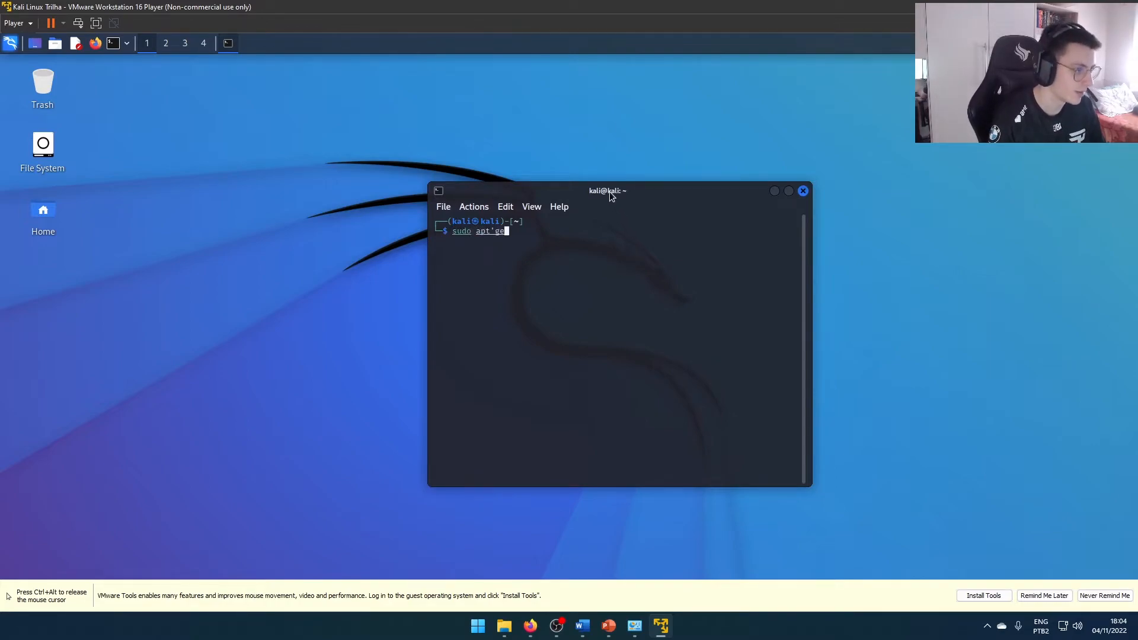
text('''')
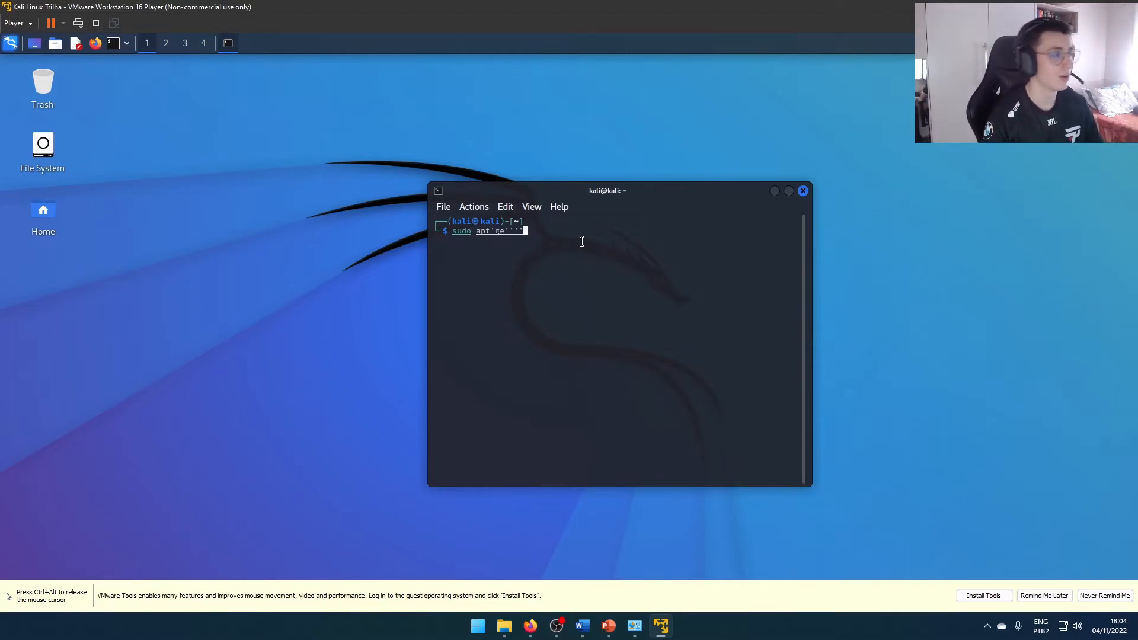
Search the installed applications for "lang" and for "theme"
click(10, 44)
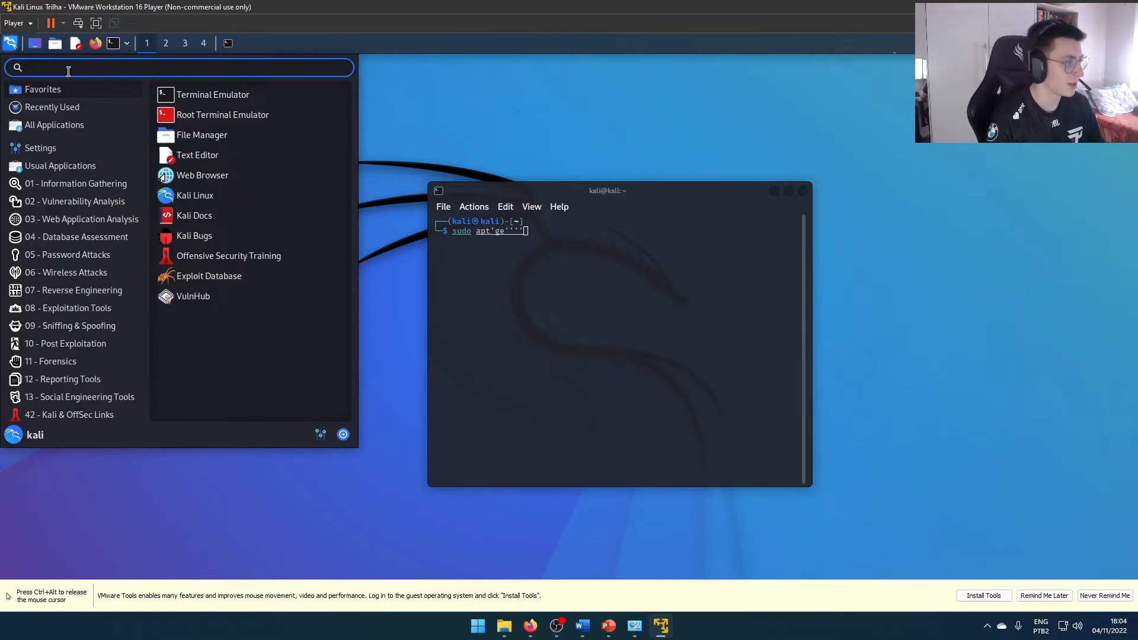
text(lang)
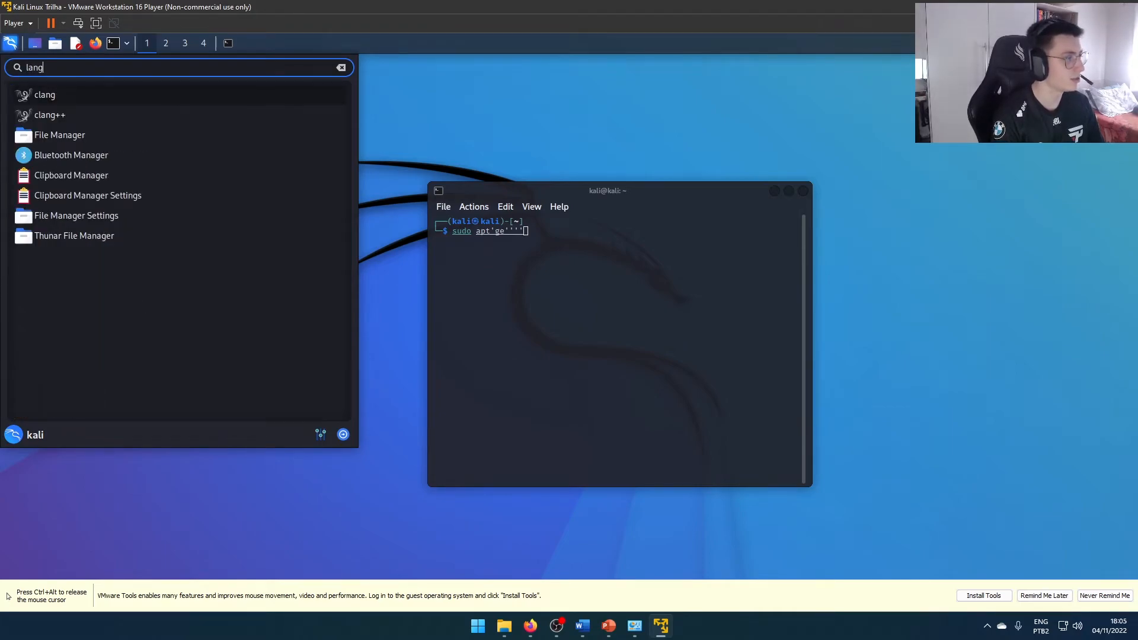
key(BackSpace)
key(BackSpace)
key(BackSpace)
key(BackSpace)
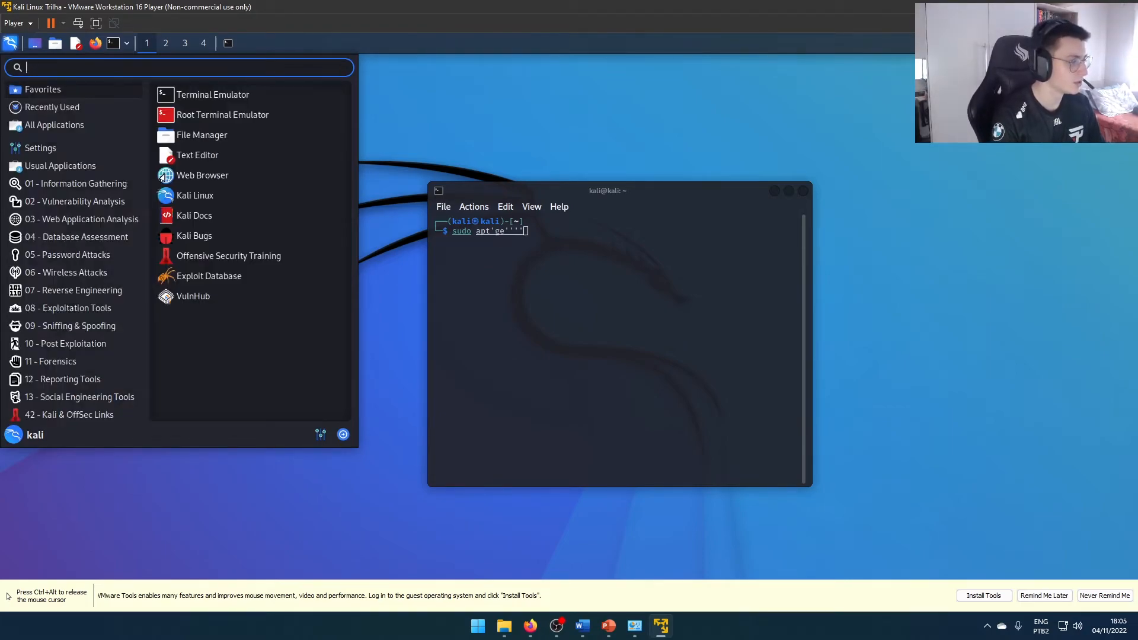
text(theme)
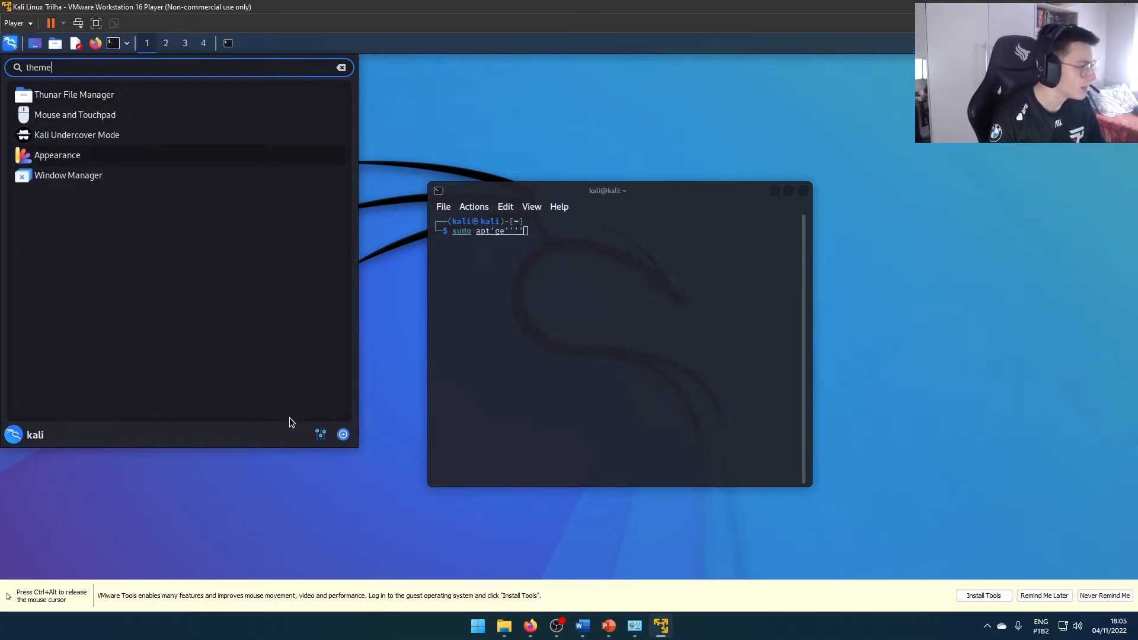
Open the keyboard layout settings and turn off the use of system defaults
click(321, 434)
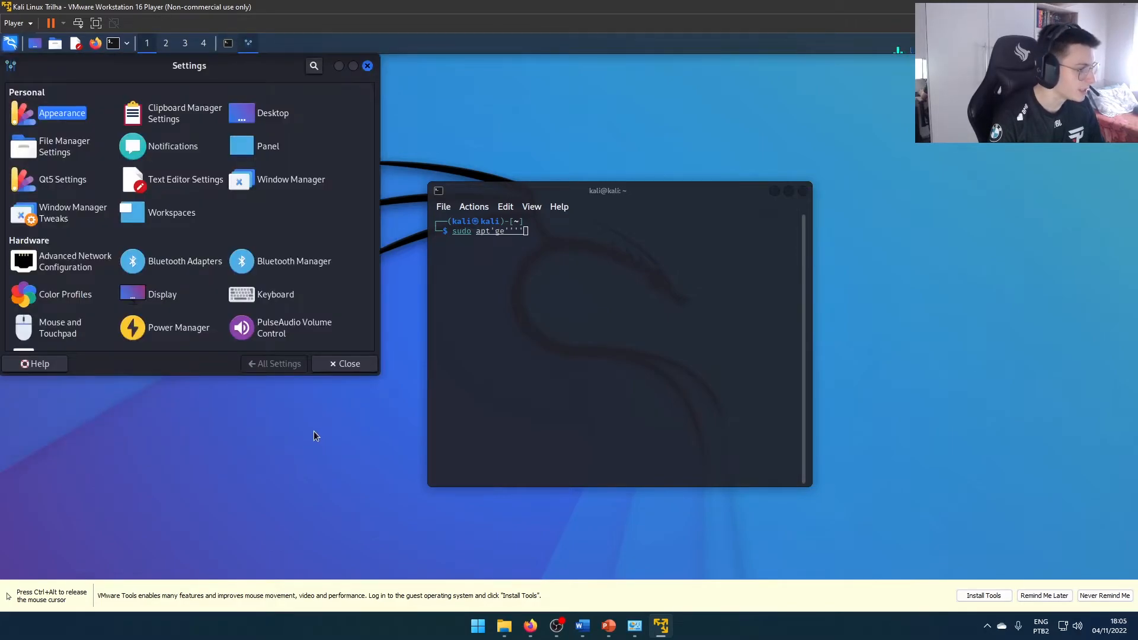
click(275, 295)
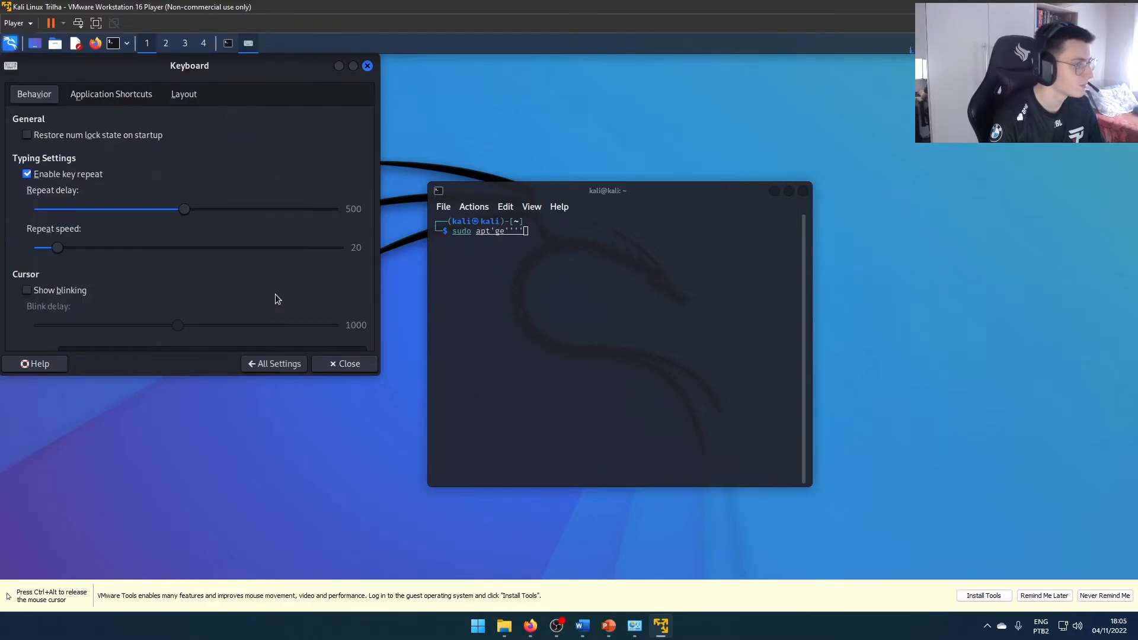
click(183, 93)
drag(179, 76, 466, 142)
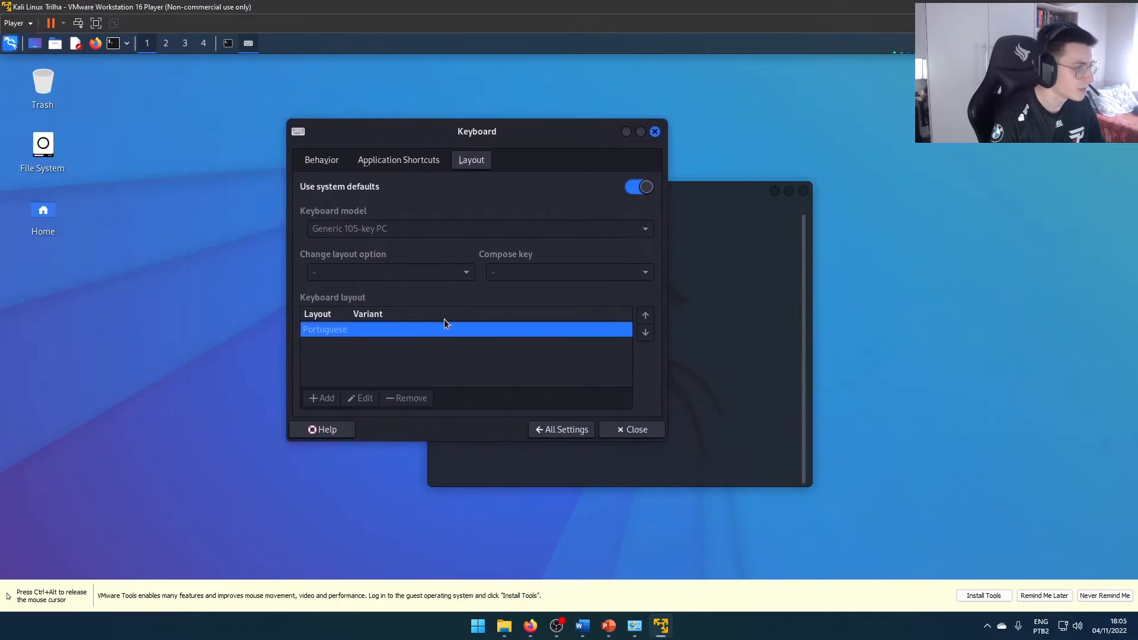
click(634, 188)
Replace the Portuguese keyboard layout with the Portuguese (Brazil, IBM/Lenovo ThinkPad) variant
click(324, 398)
scroll(515, 347, down, 15)
scroll(511, 353, down, 5)
click(500, 319)
scroll(522, 338, down, 1)
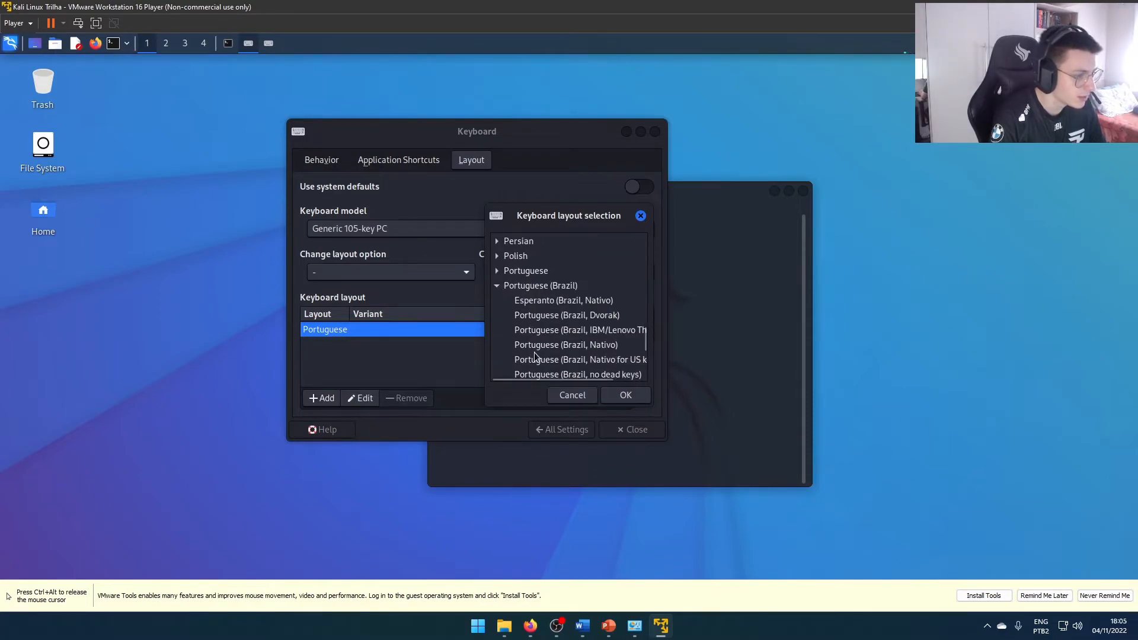
click(555, 334)
click(617, 394)
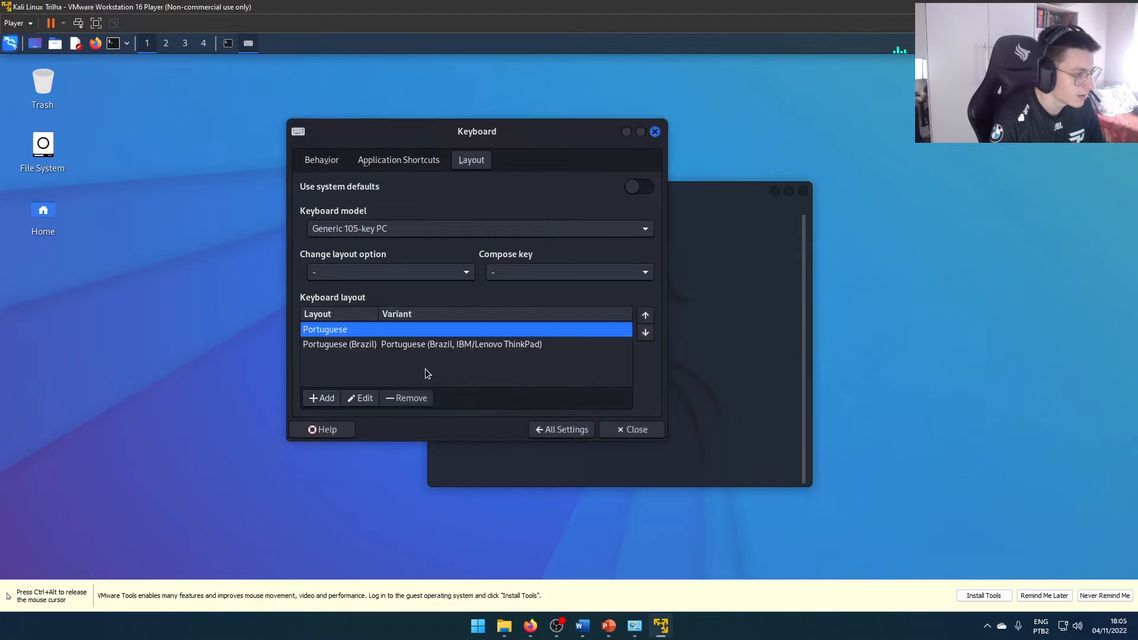
click(409, 398)
Discard the unfinished command, clear the terminal and shift its window slightly aside
click(692, 304)
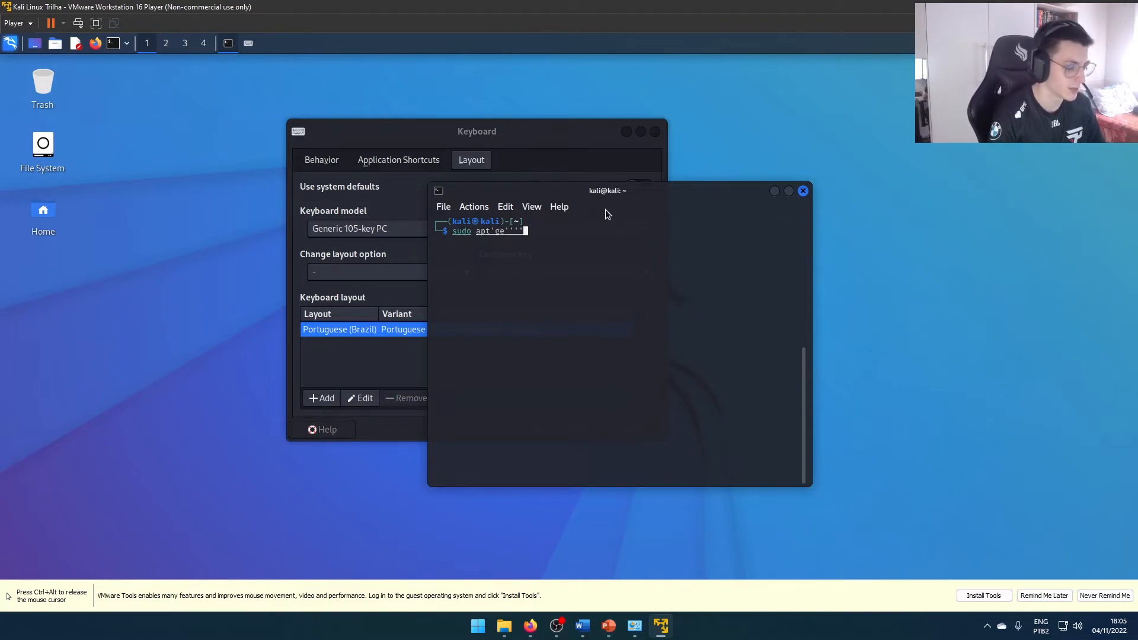
key(ctrl+c)
key(ctrl+l)
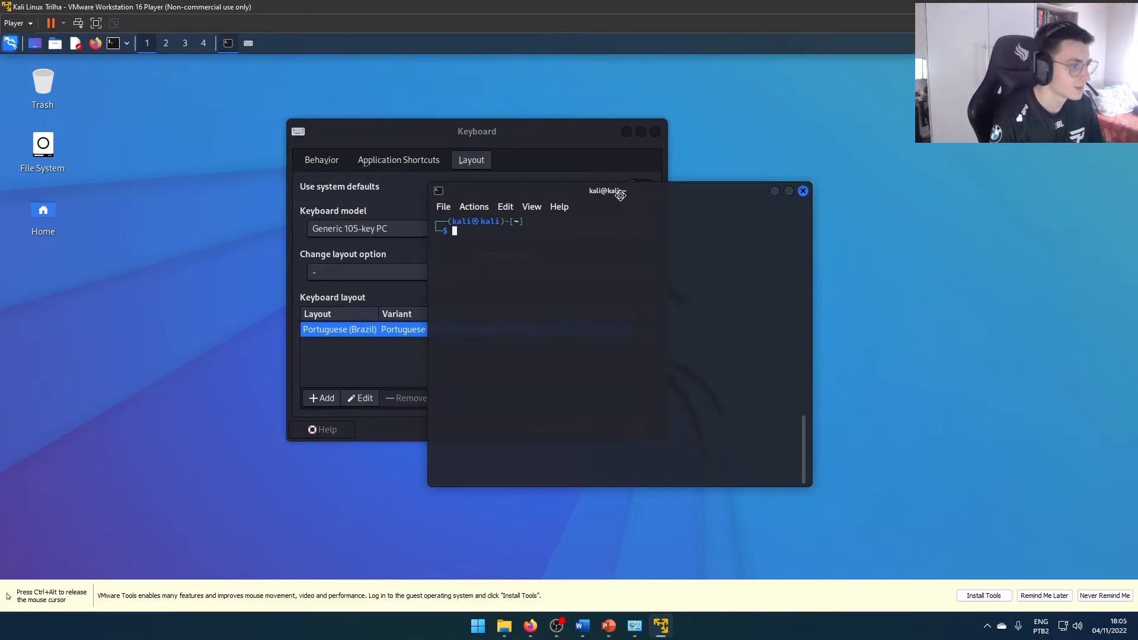
drag(614, 196, 669, 191)
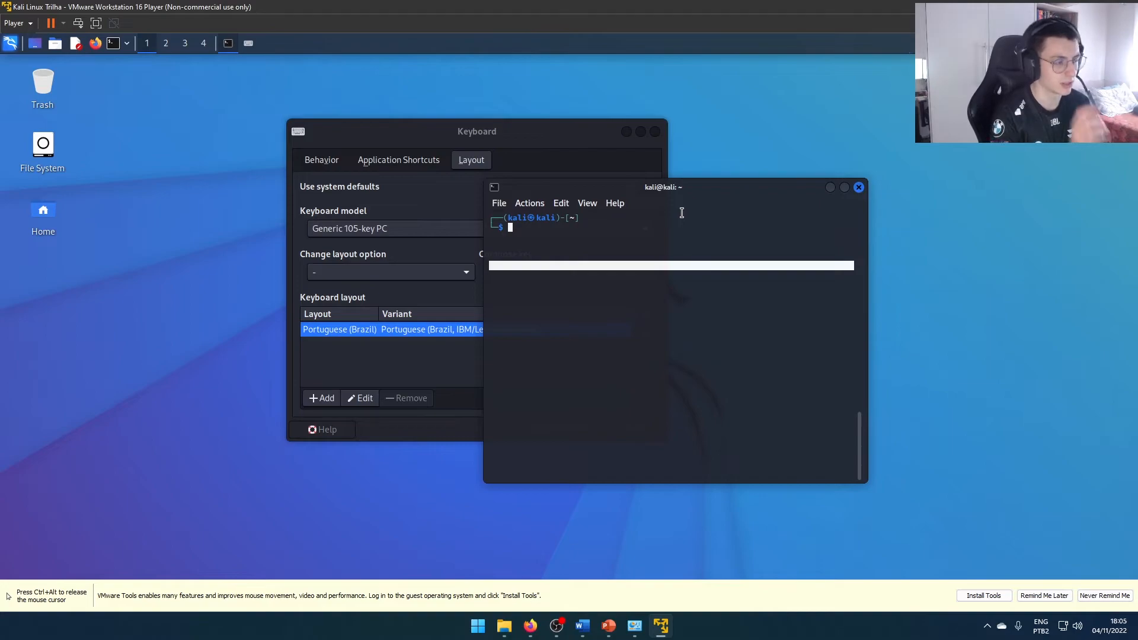
Test the new keyboard layout by entering several hyphens at the terminal prompt, and erase them
text(------)
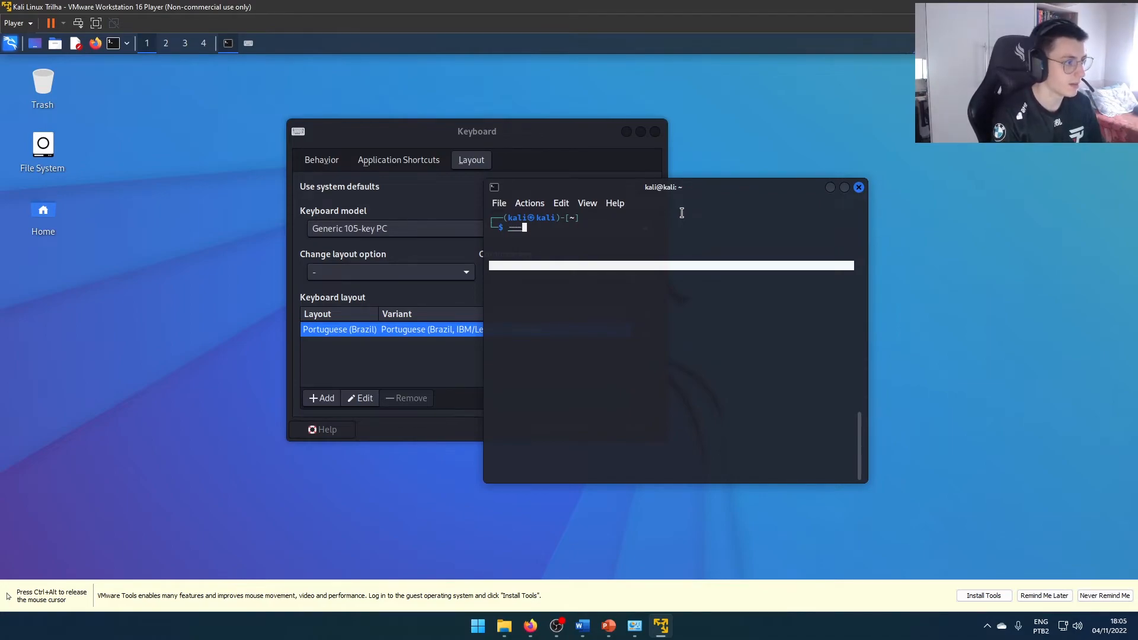
key(BackSpace)
key(BackSpace)
key(BackSpace)
key(BackSpace)
key(BackSpace)
key(BackSpace)
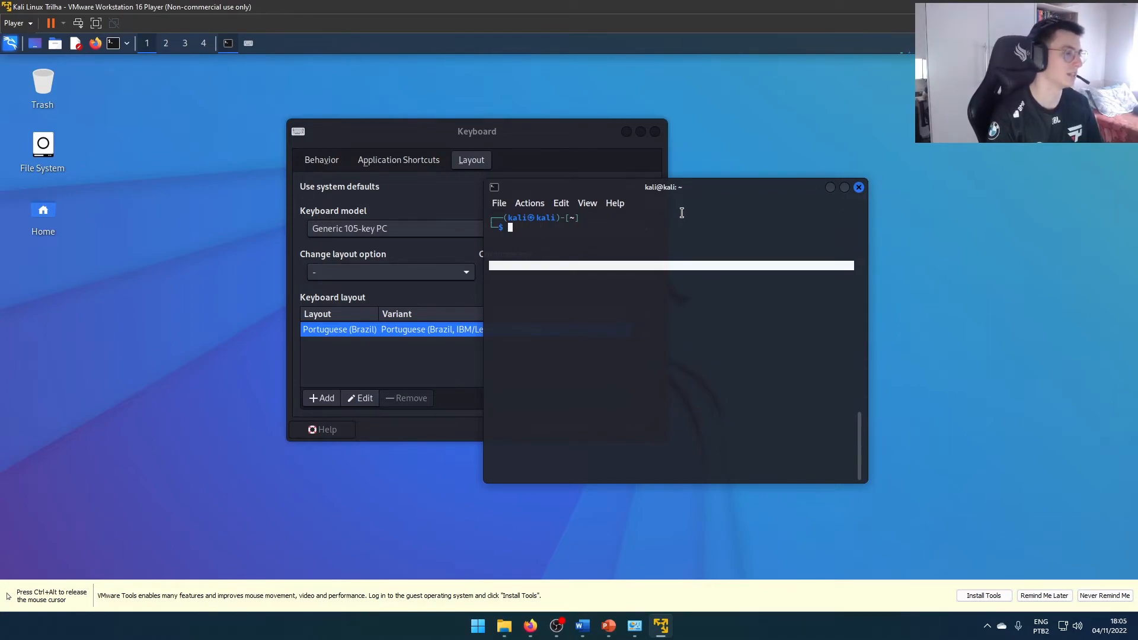
Close the keyboard settings and maximize the terminal window
click(419, 348)
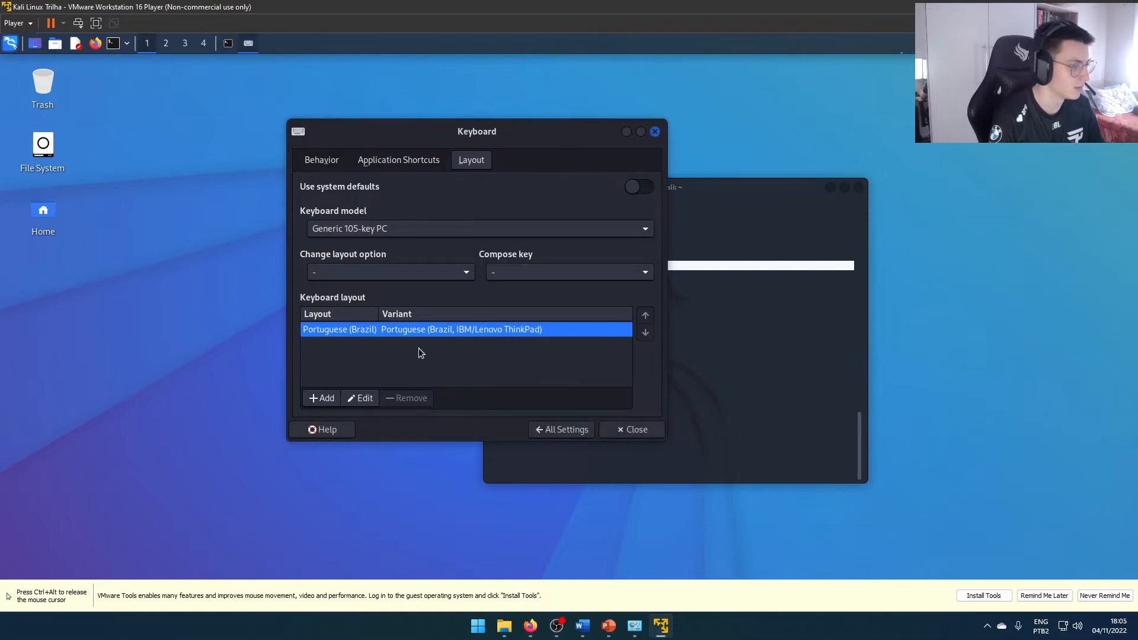
click(654, 132)
double_click(646, 186)
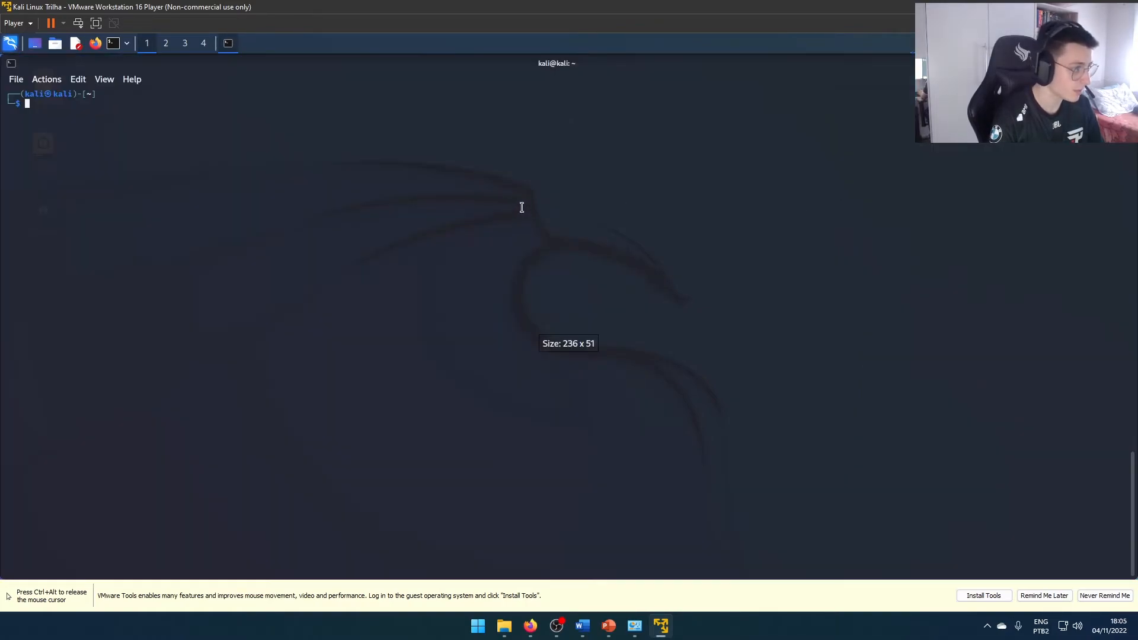
Refresh the package lists with sudo apt-get update, authenticating with the account password
text(sudo a)
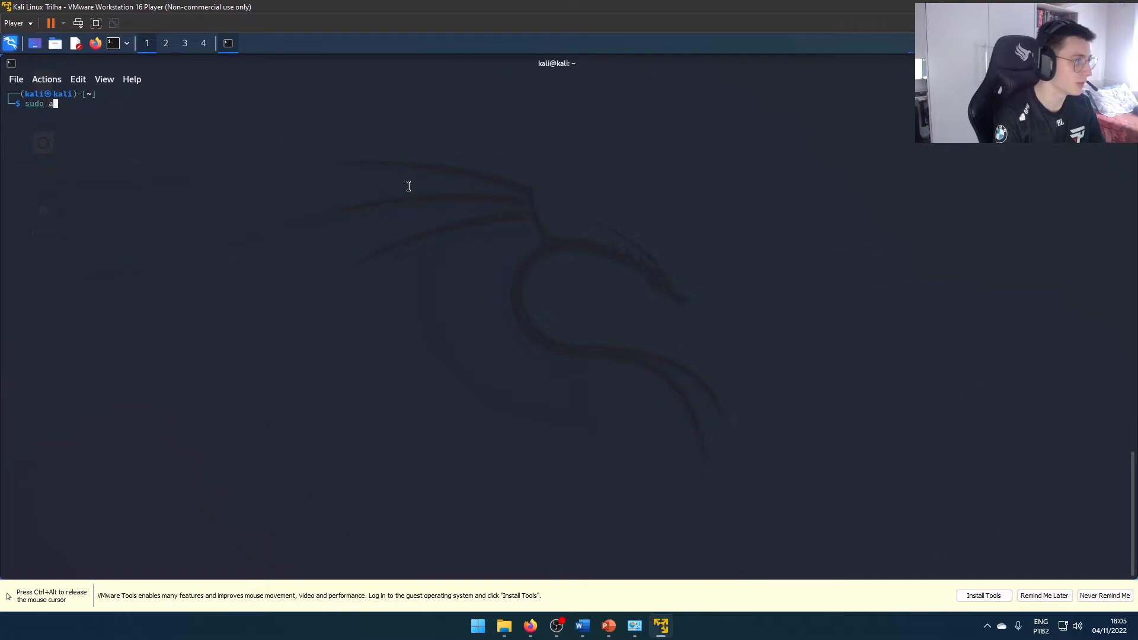
text(pt-get update)
key(Return)
key(Return)
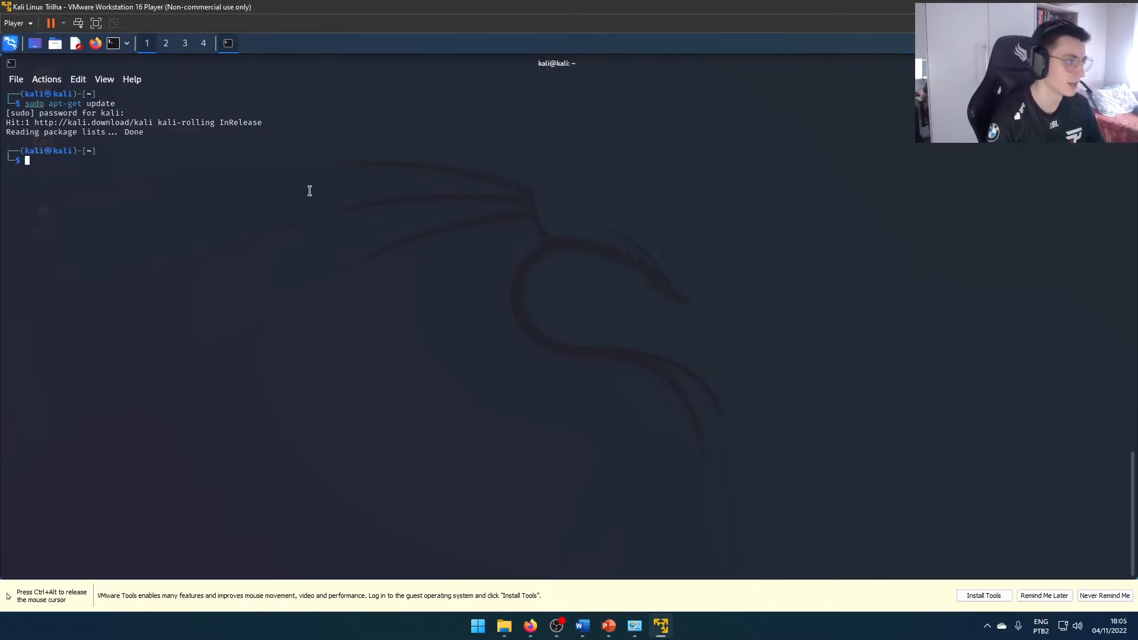
double_click(563, 65)
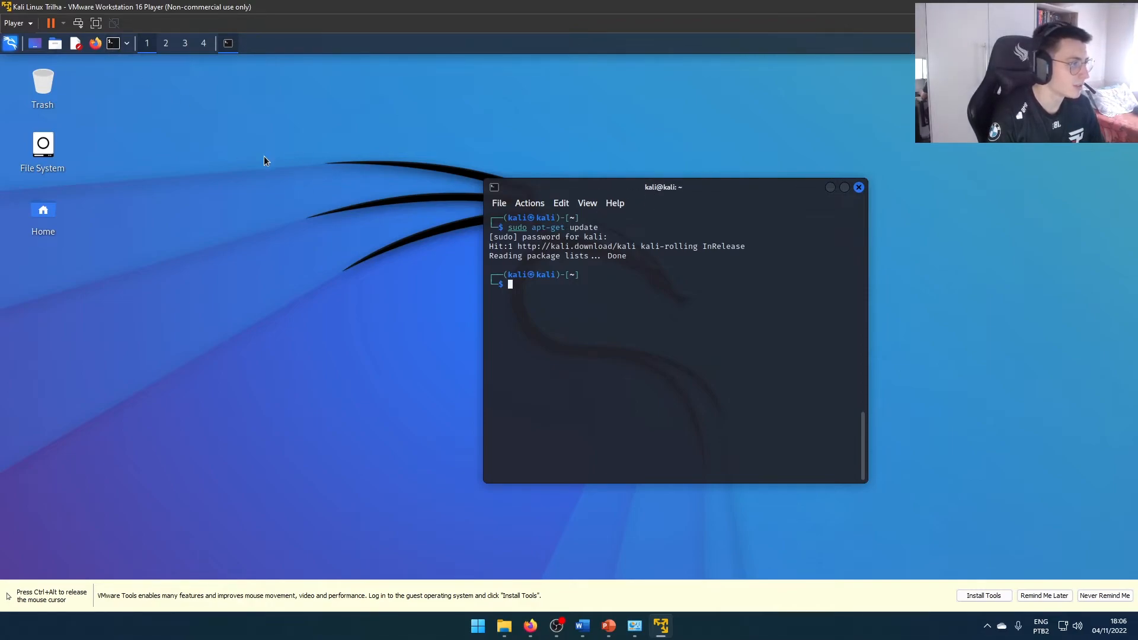
double_click(645, 191)
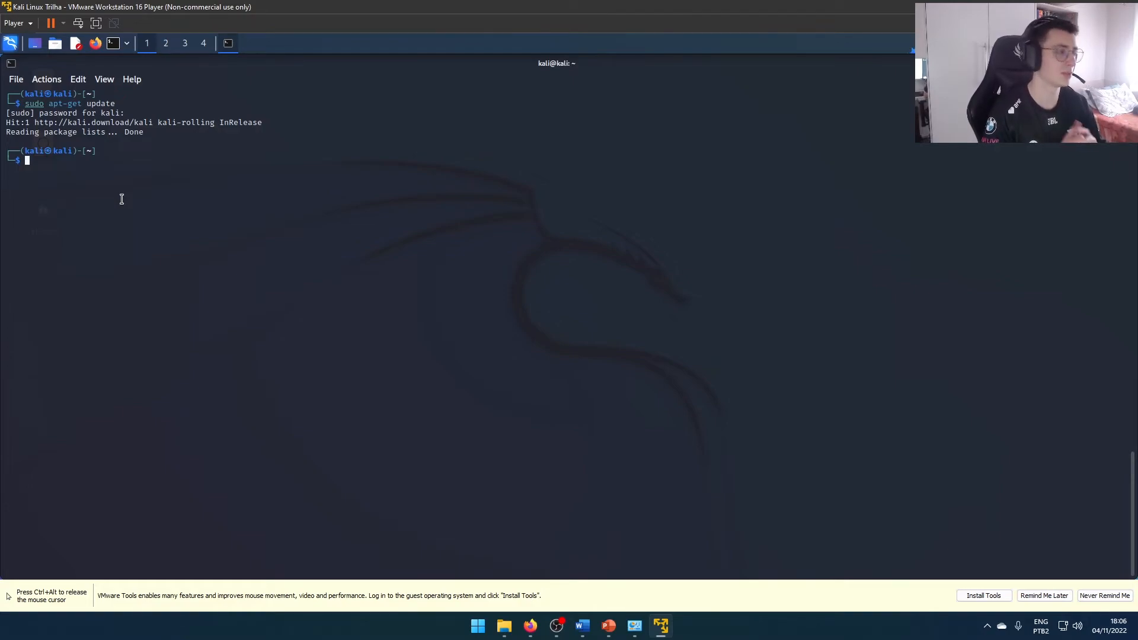
drag(44, 105, 26, 104)
click(90, 114)
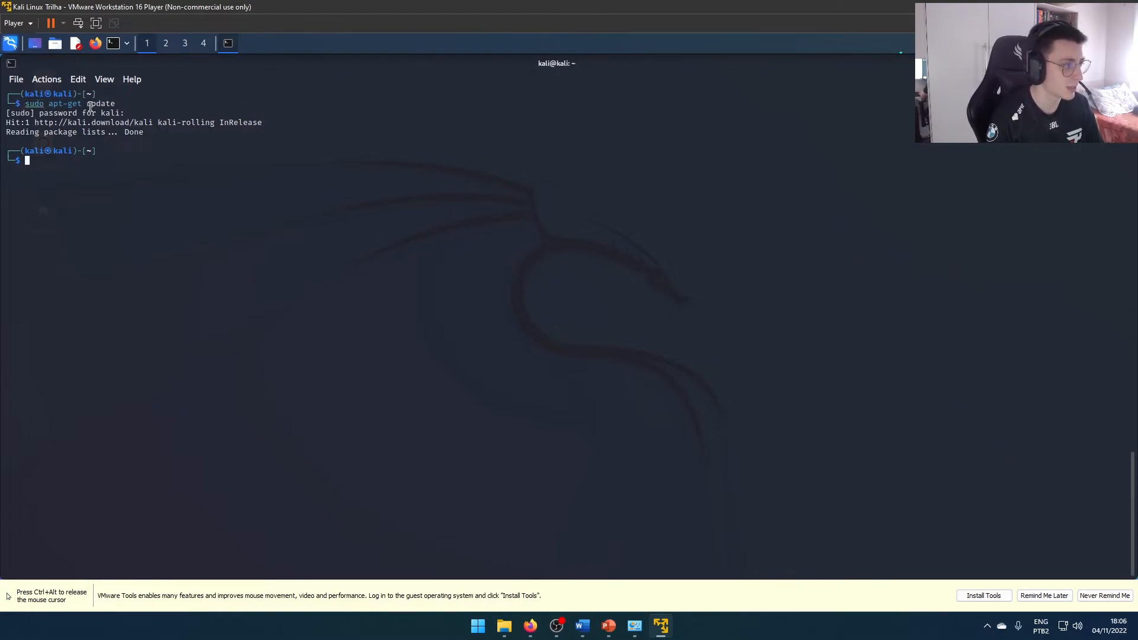
drag(124, 113, 14, 113)
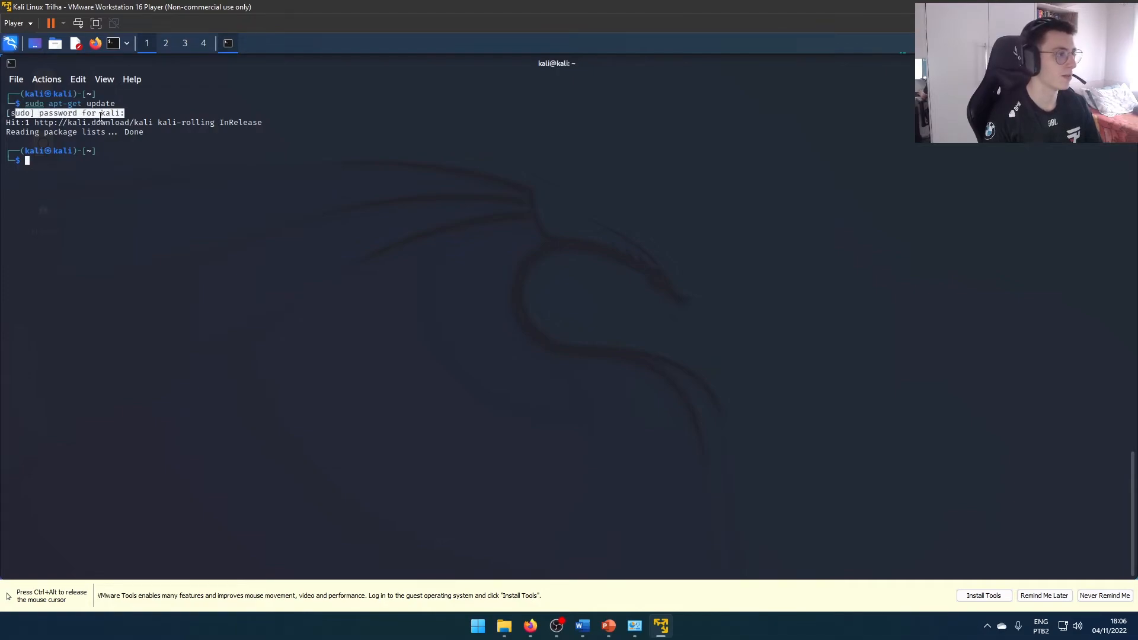
click(100, 116)
Upgrade the installed Kali packages with sudo apt-get and accept the download
key(Up)
key(Home)
key(Right)
key(Right)
key(Right)
key(Right)
key(Right)
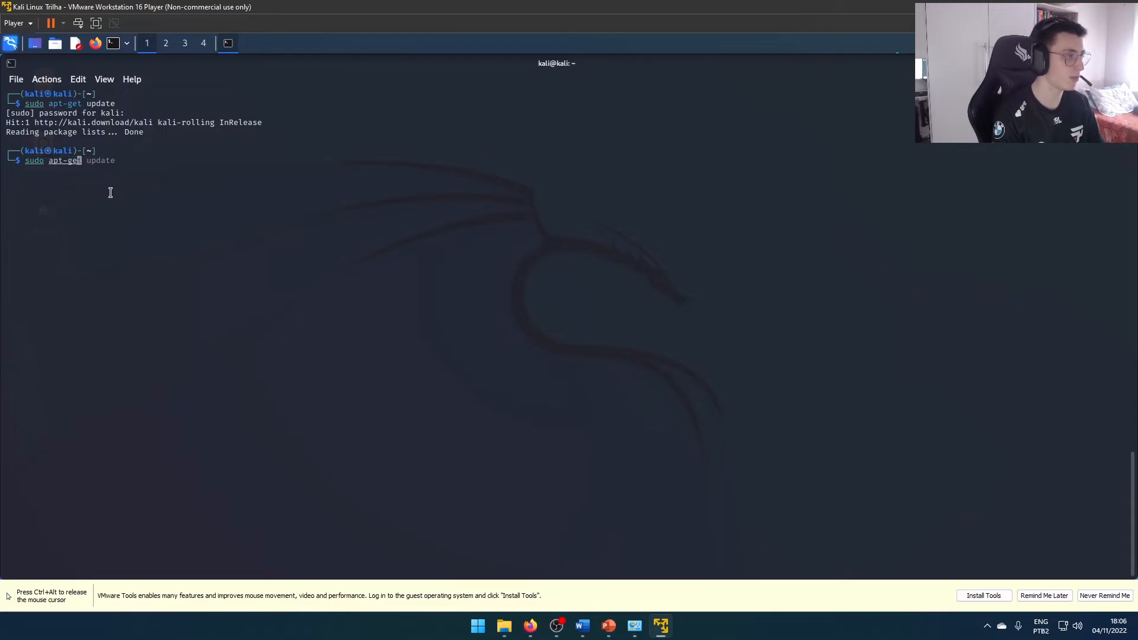
text(e)
key(Return)
key(Return)
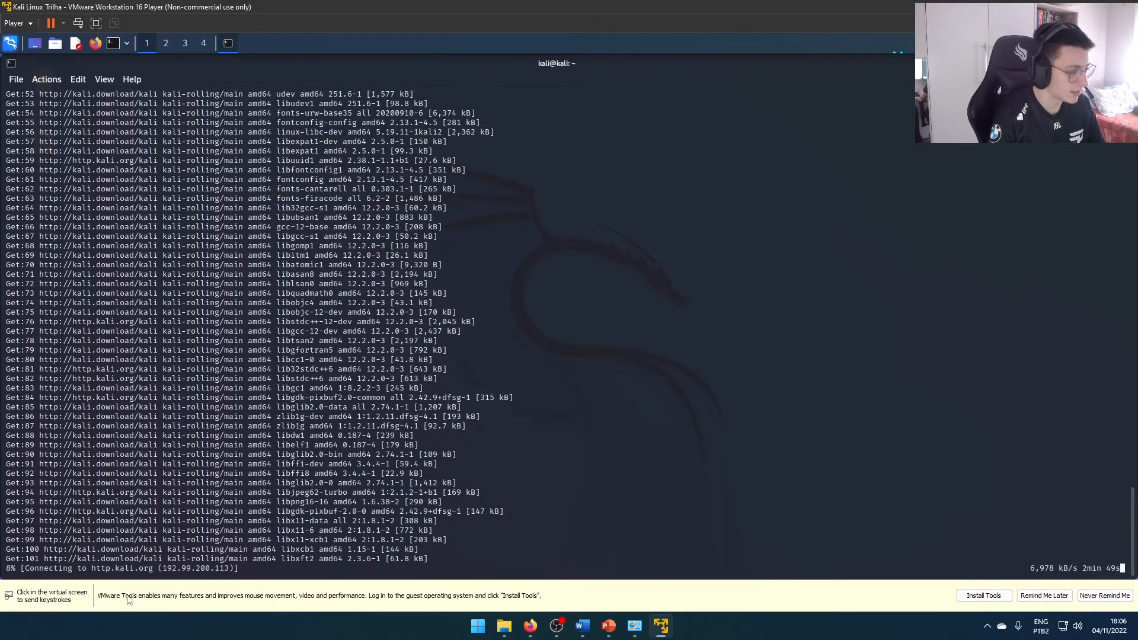
Release the cursor from the virtual machine, start the VMware Tools installation and dismiss its instruction bar
click(482, 519)
key(ctrl+alt)
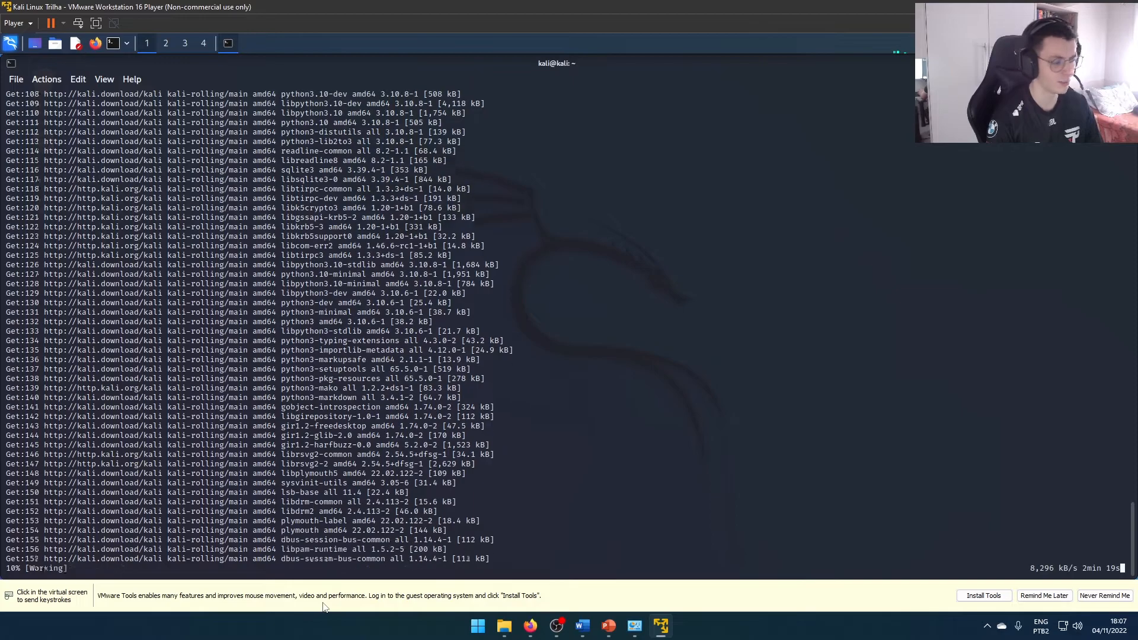
click(984, 595)
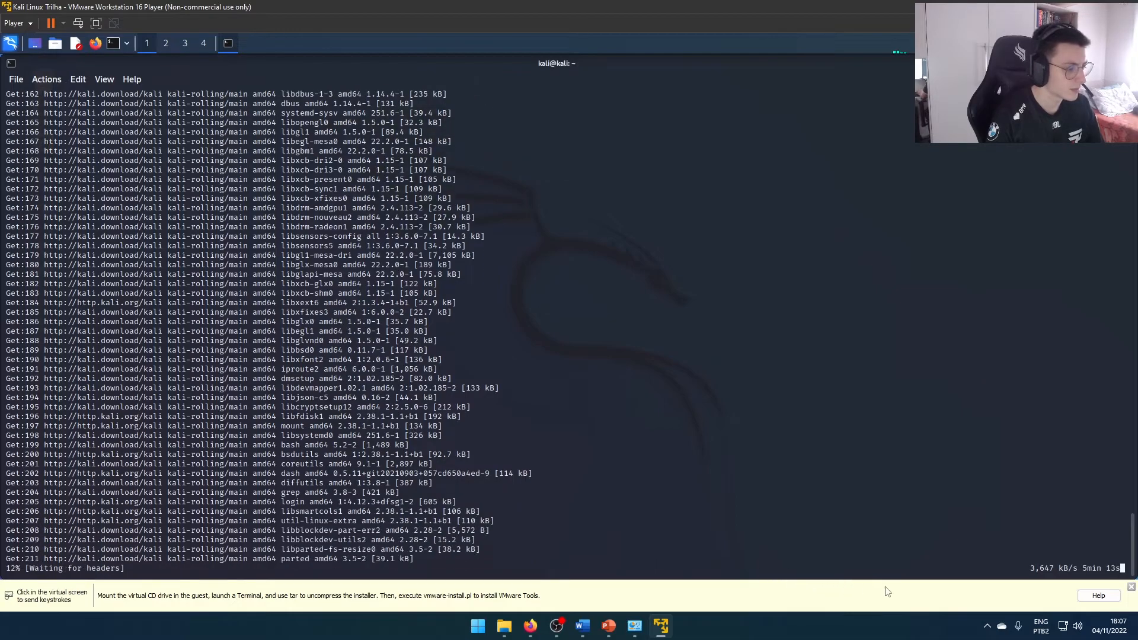
click(1131, 587)
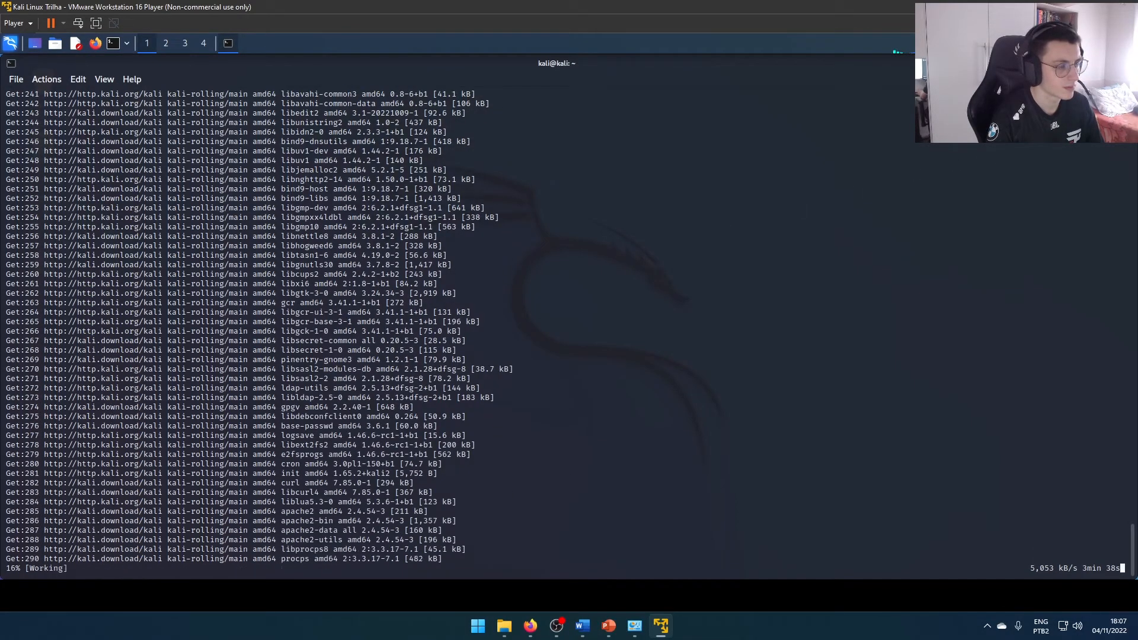
Restore the upgrading terminal to a smaller window and open a second terminal beside it
click(1115, 64)
drag(652, 191, 381, 121)
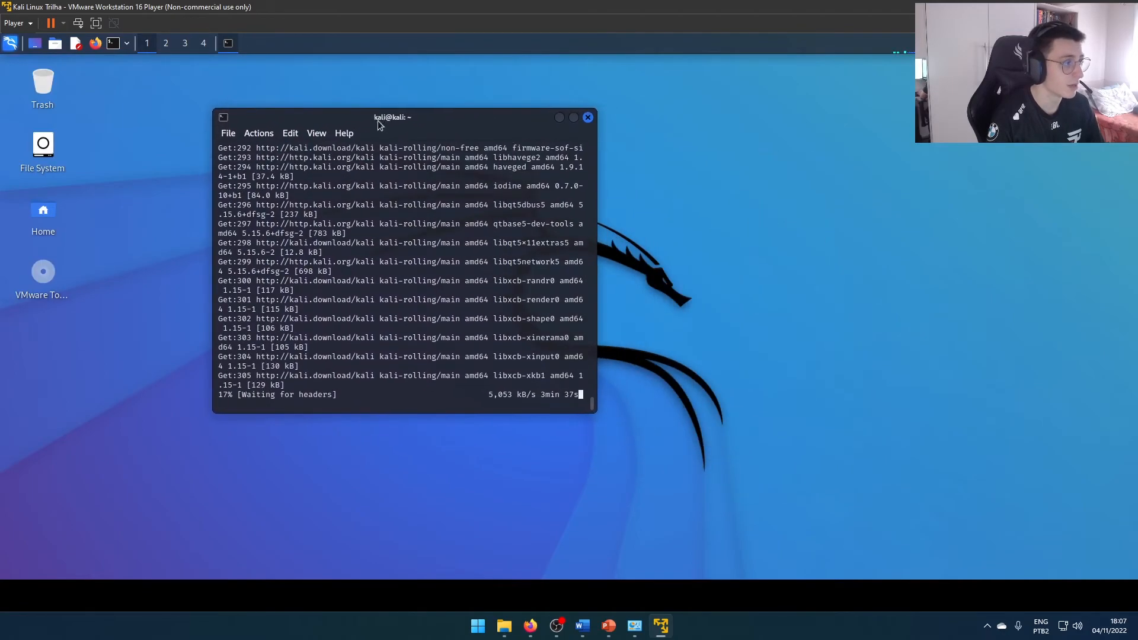
click(112, 44)
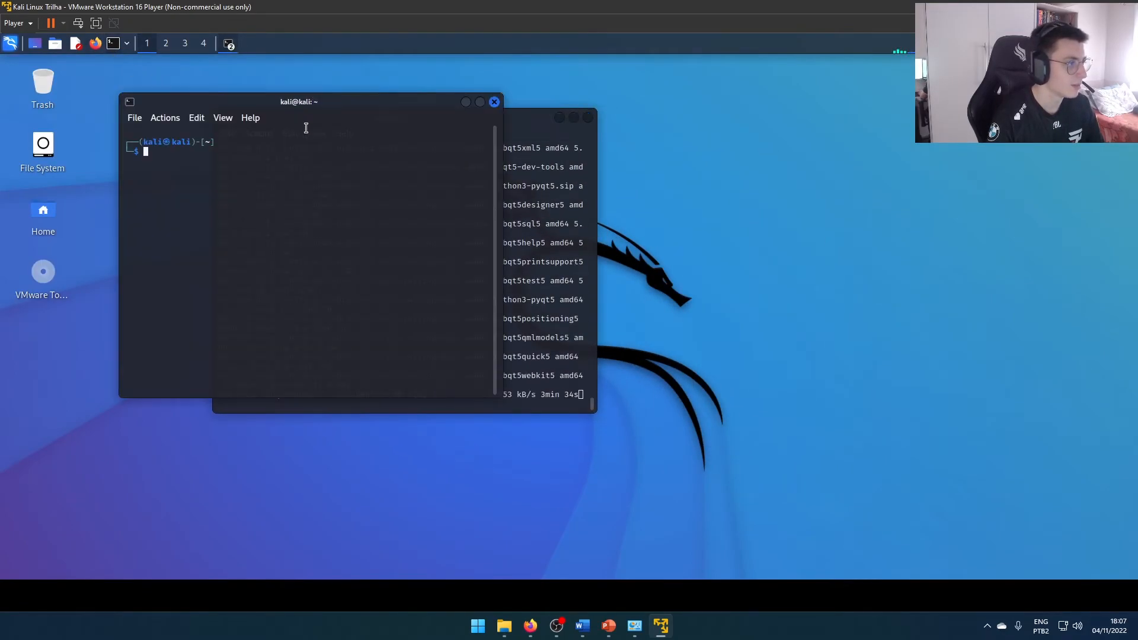
drag(279, 105, 716, 177)
Try to run sudo apt-get tilix in the second terminal, authenticating with the account password
text(sudo apt-get tilix)
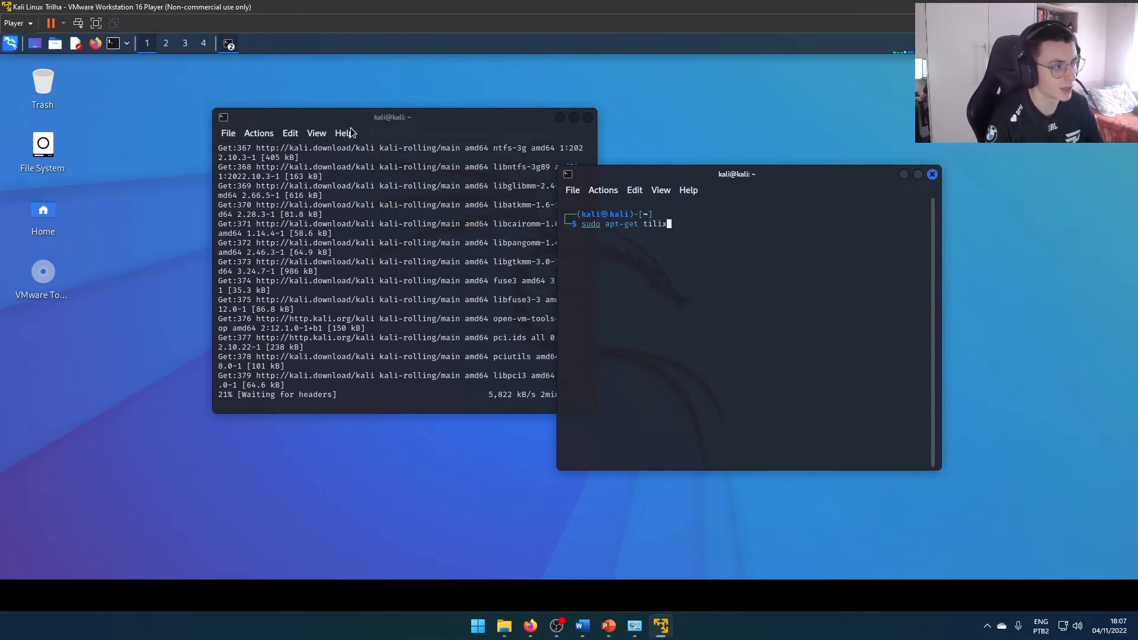
drag(350, 118, 291, 166)
click(676, 227)
key(Return)
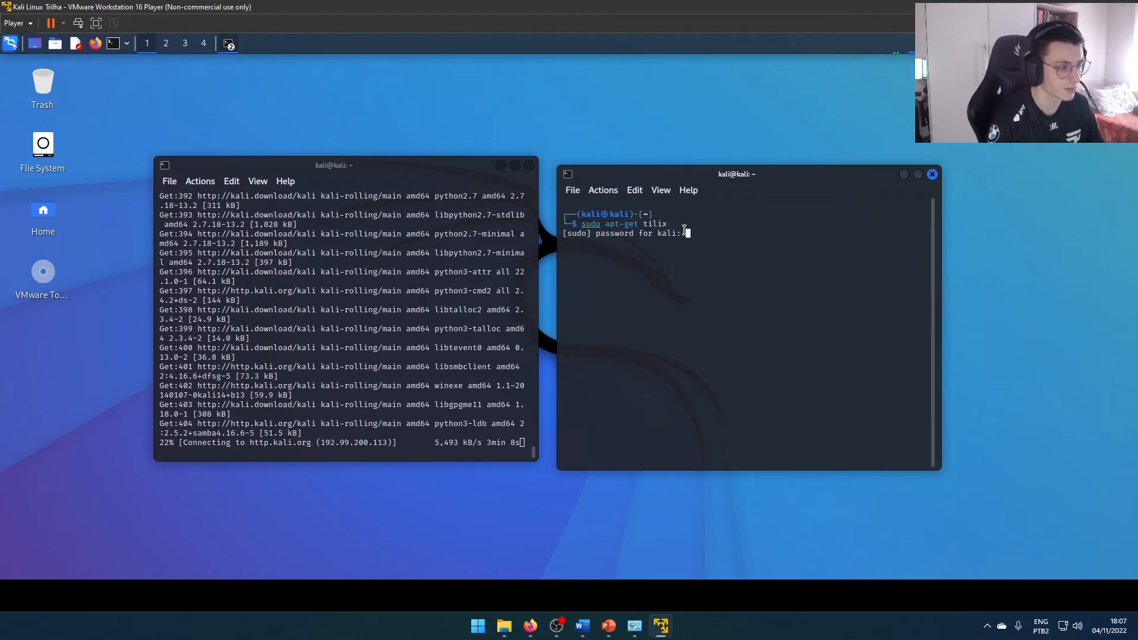
text(kali)
key(Return)
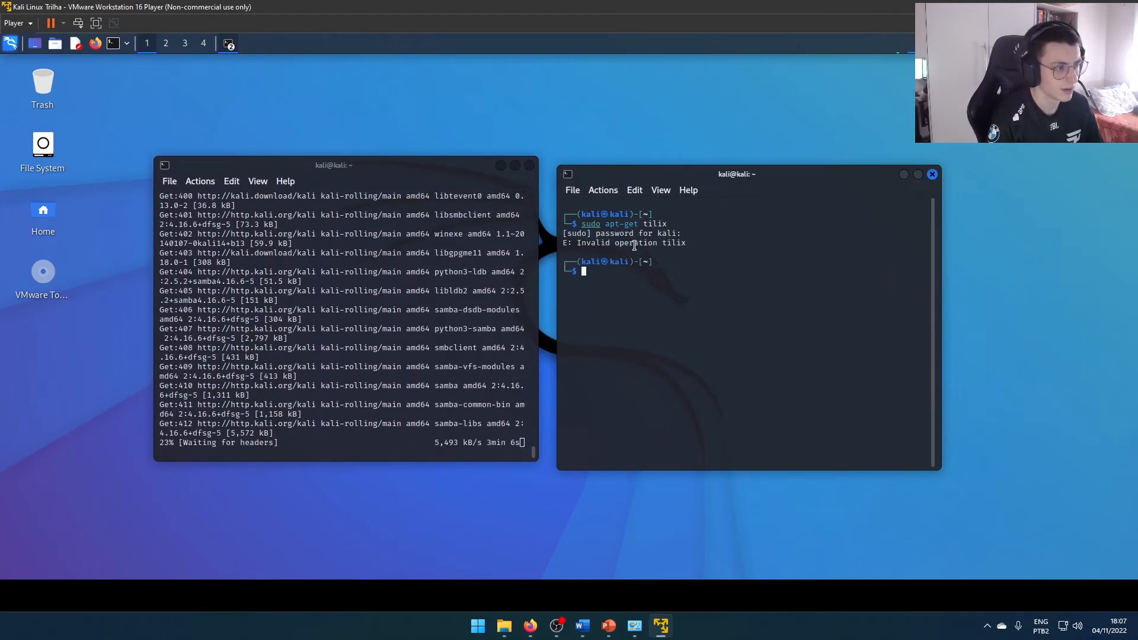
Try to install Tilix with the corrected command sudo apt-get install tilix
key(Up)
key(Left)
key(Left)
key(Left)
key(Left)
key(Left)
text(install)
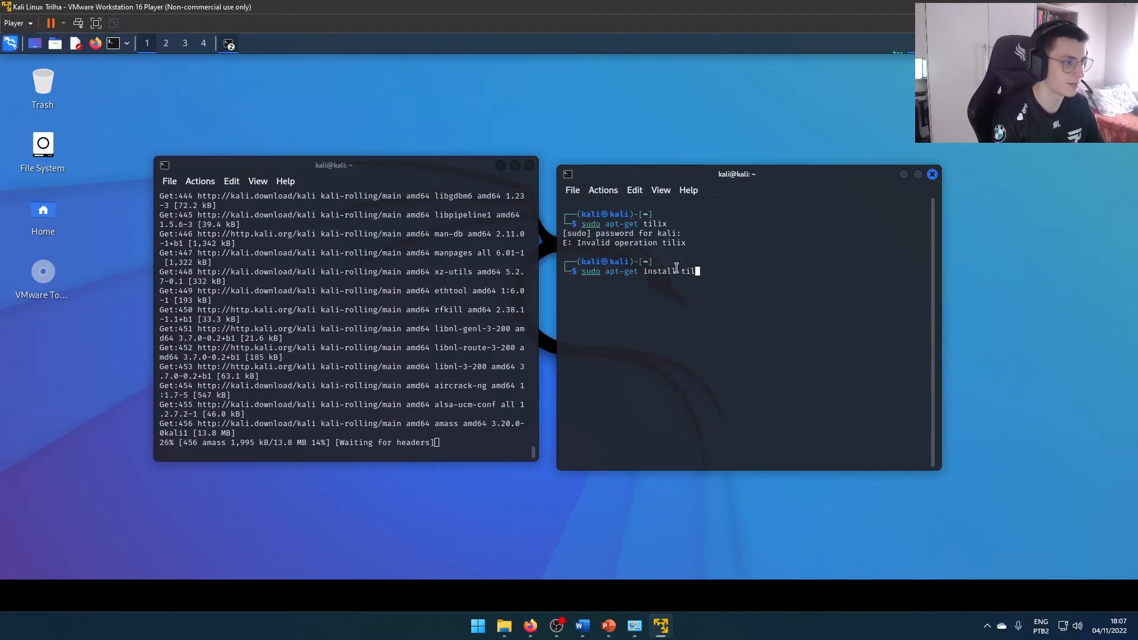
key(Return)
key(alt+Tab)
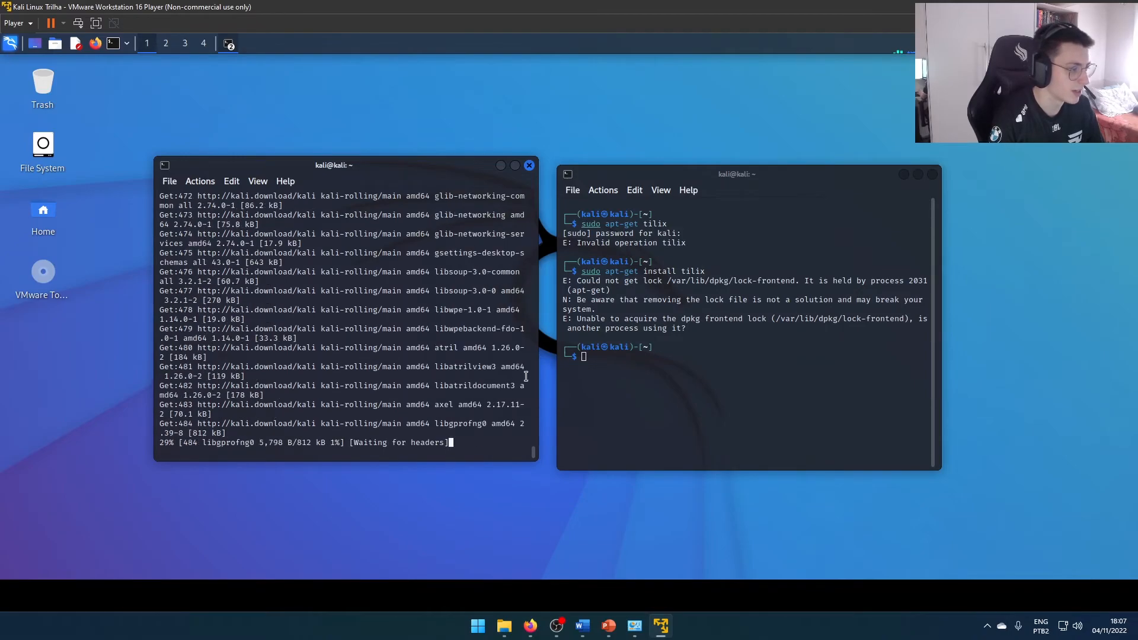
Clear the second terminal, recall the sudo apt-get install tilix command and highlight its package name
click(566, 371)
key(ctrl+l)
key(Up)
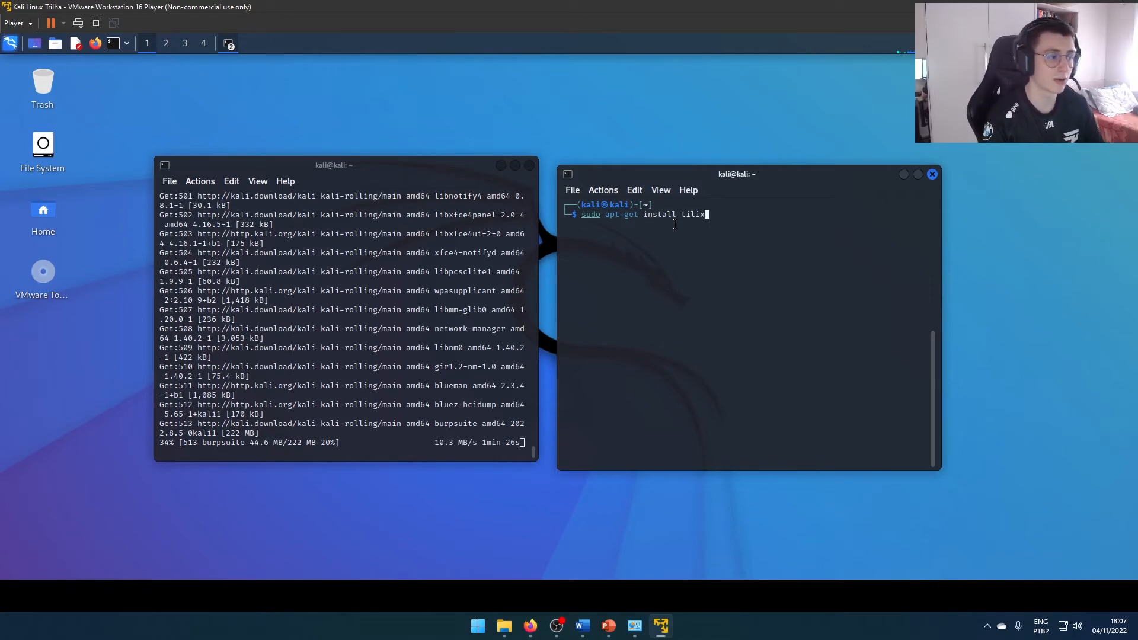
drag(682, 217, 716, 217)
click(704, 251)
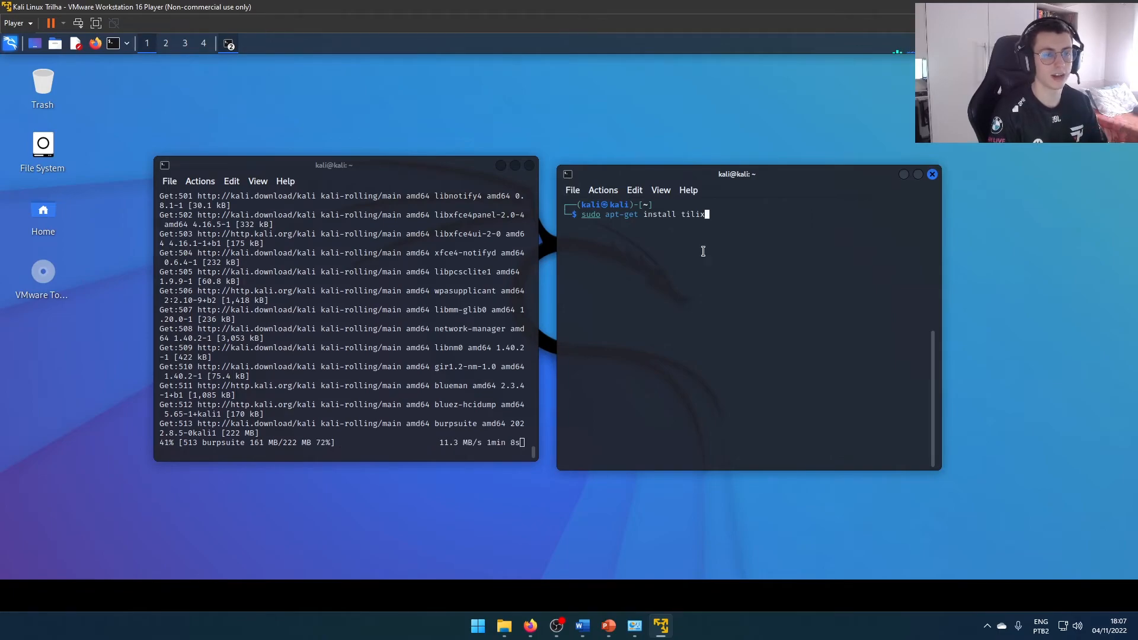
triple_click(707, 214)
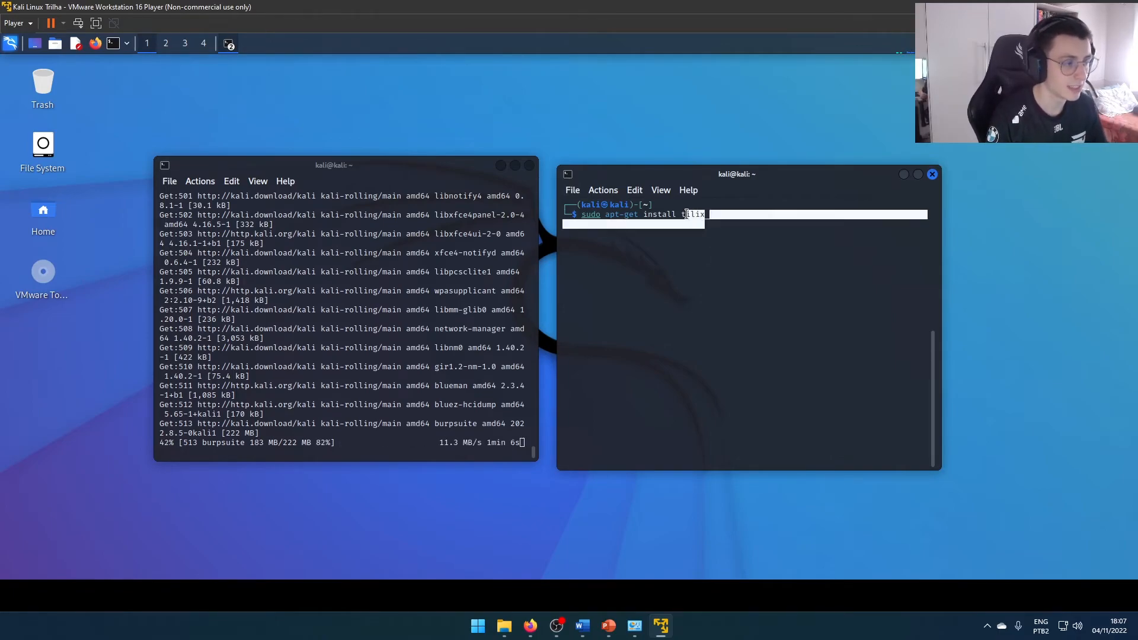
click(706, 214)
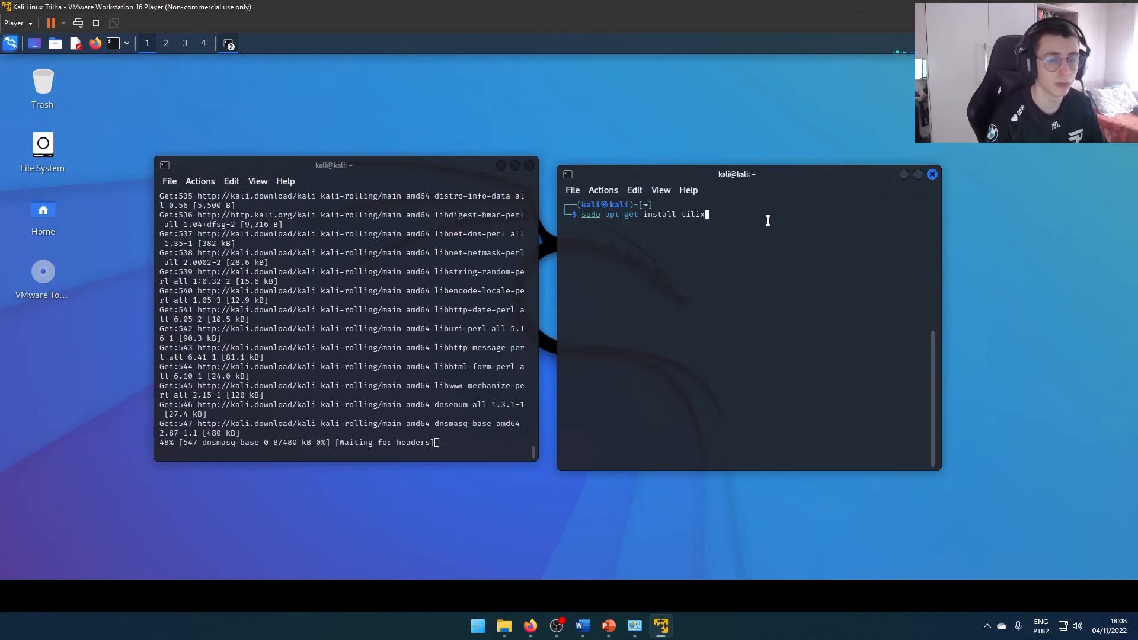
Move the second terminal clear of the first, and restore and re-maximize the virtual machine window to refit its display
drag(733, 175, 772, 169)
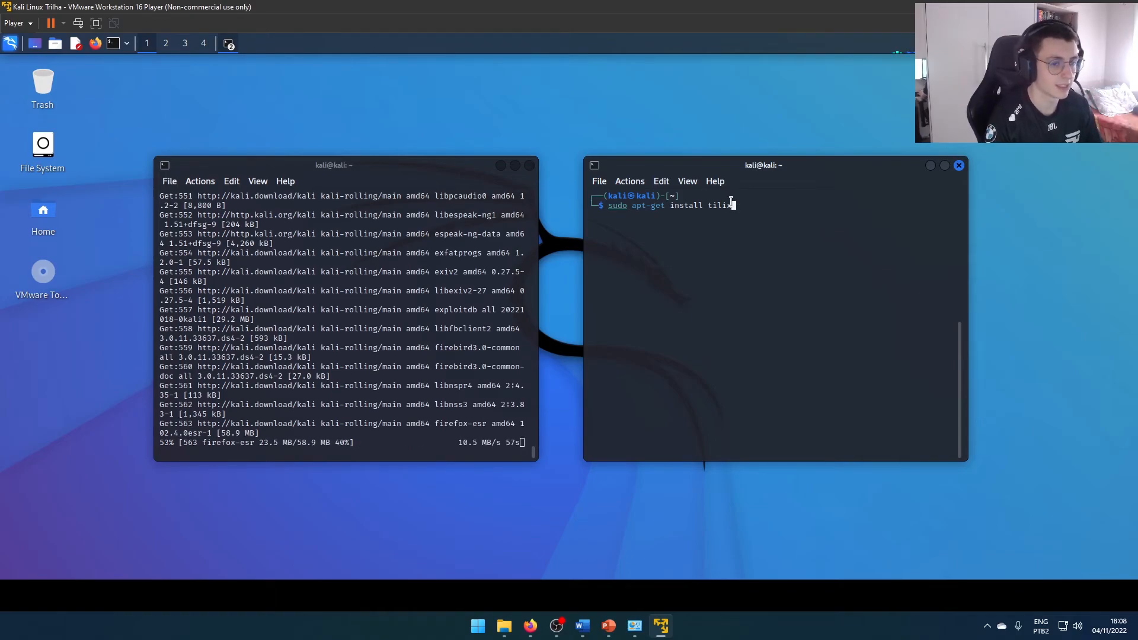
drag(759, 168, 767, 171)
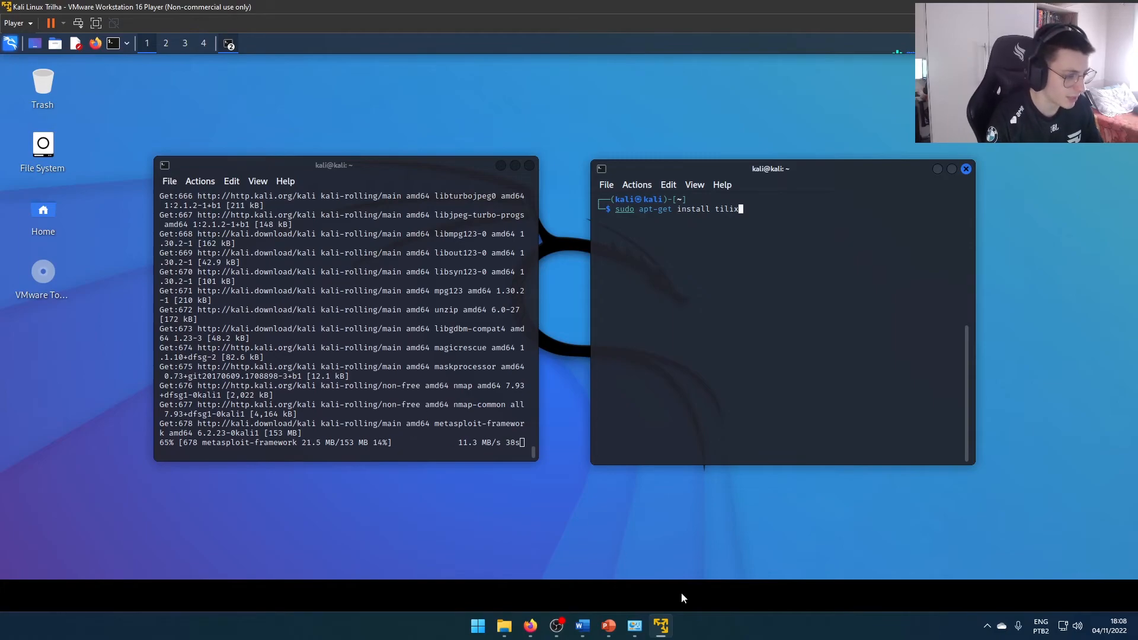
double_click(101, 10)
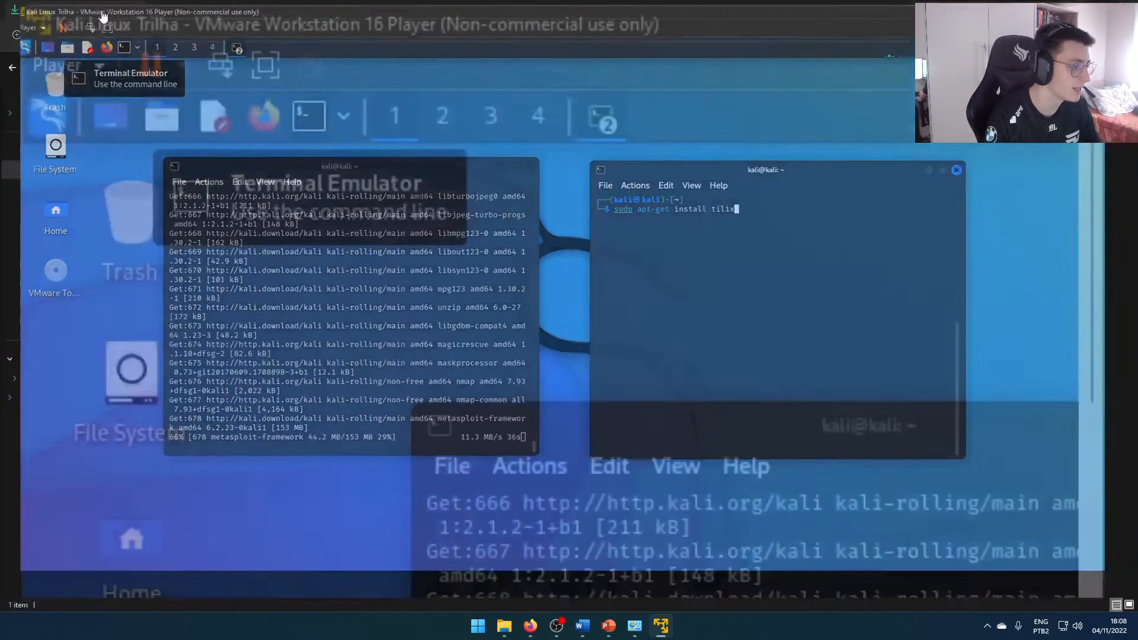
double_click(372, 113)
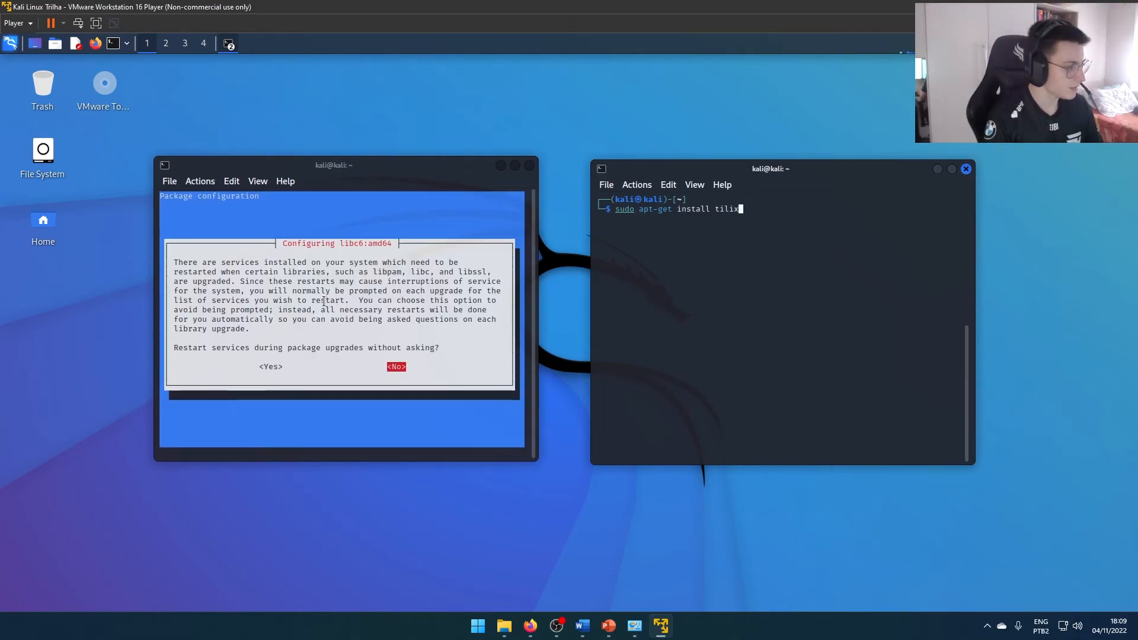
Answer No to restarting services during package upgrades without asking, in the libc6:amd64 configuration prompt
click(324, 302)
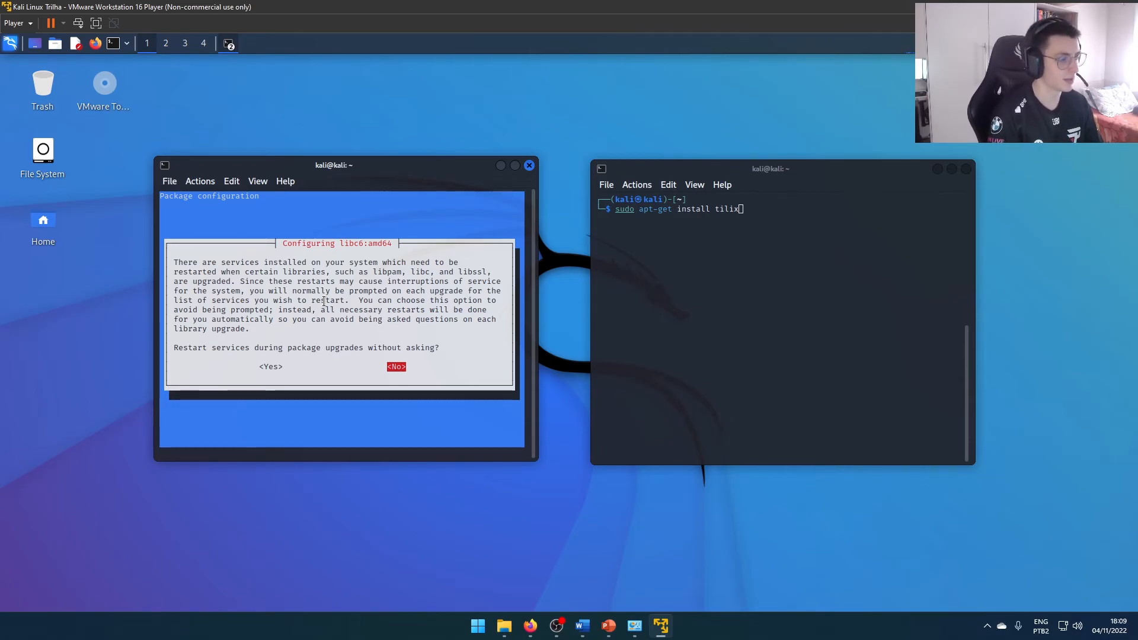
key(Return)
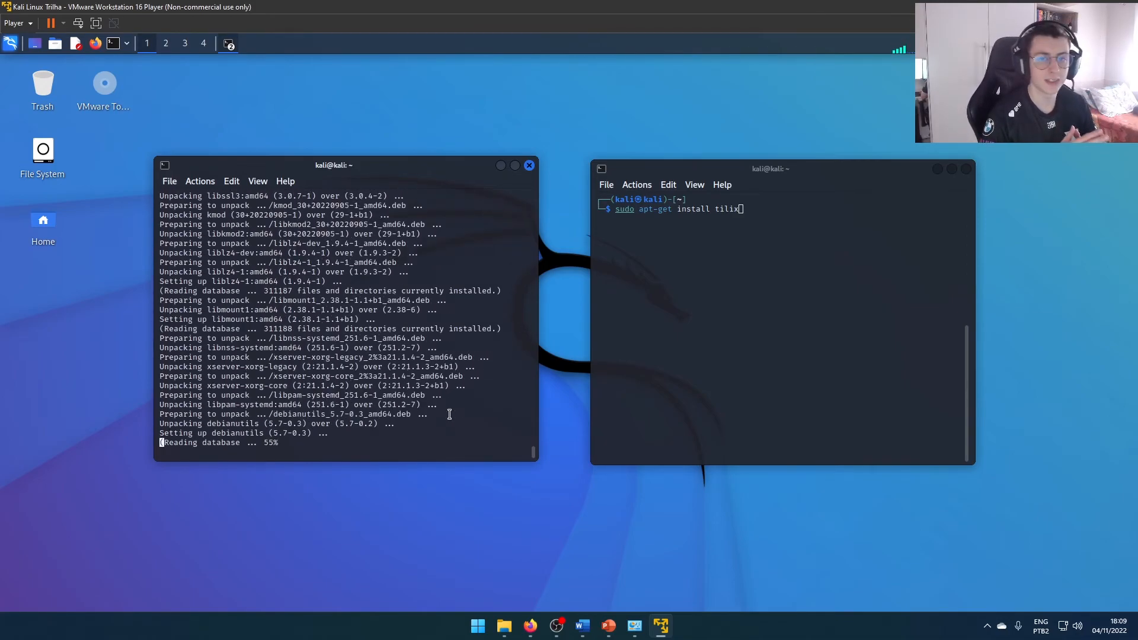
click(707, 260)
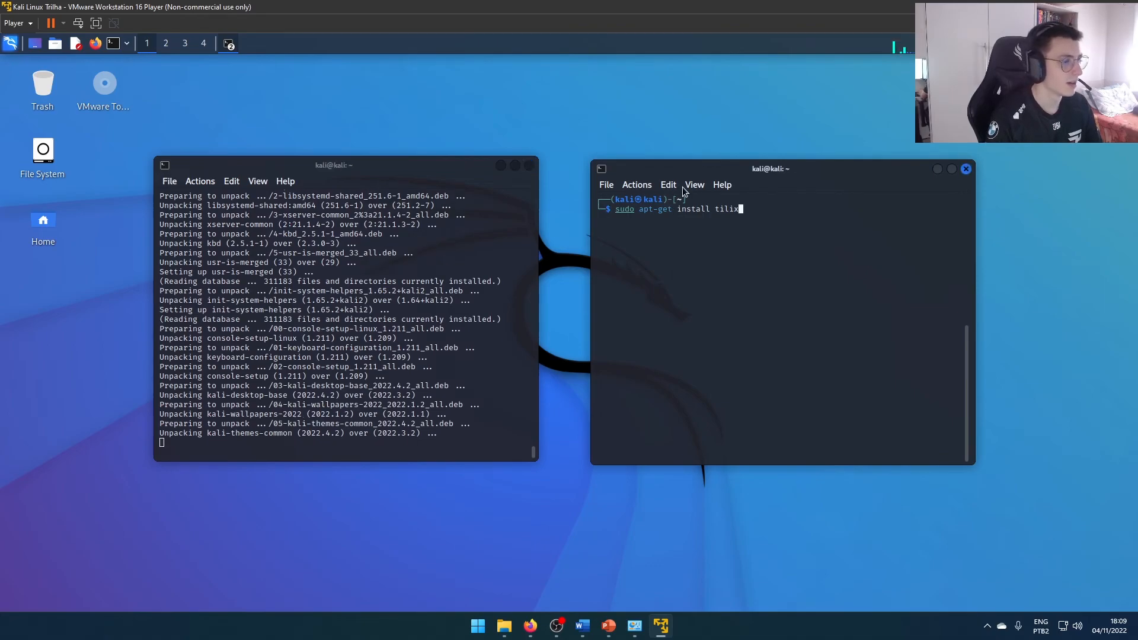
click(340, 171)
Cancel the pending command in the second terminal and recall sudo apt-get install tilix at a fresh prompt
click(748, 258)
key(ctrl+c)
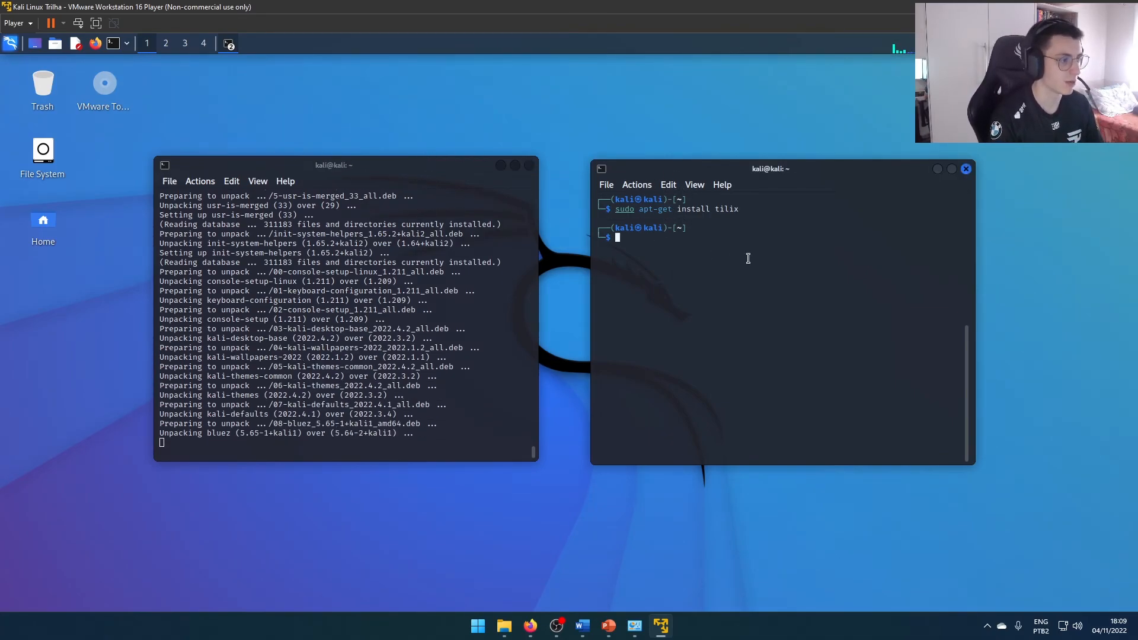
text(cd)
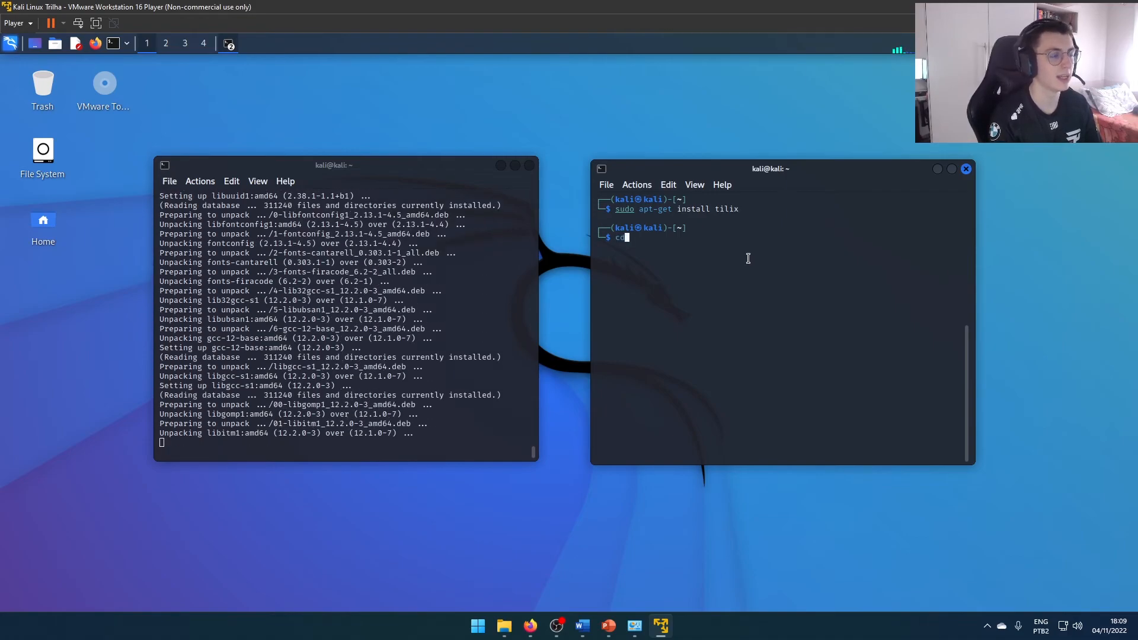
key(BackSpace)
key(BackSpace)
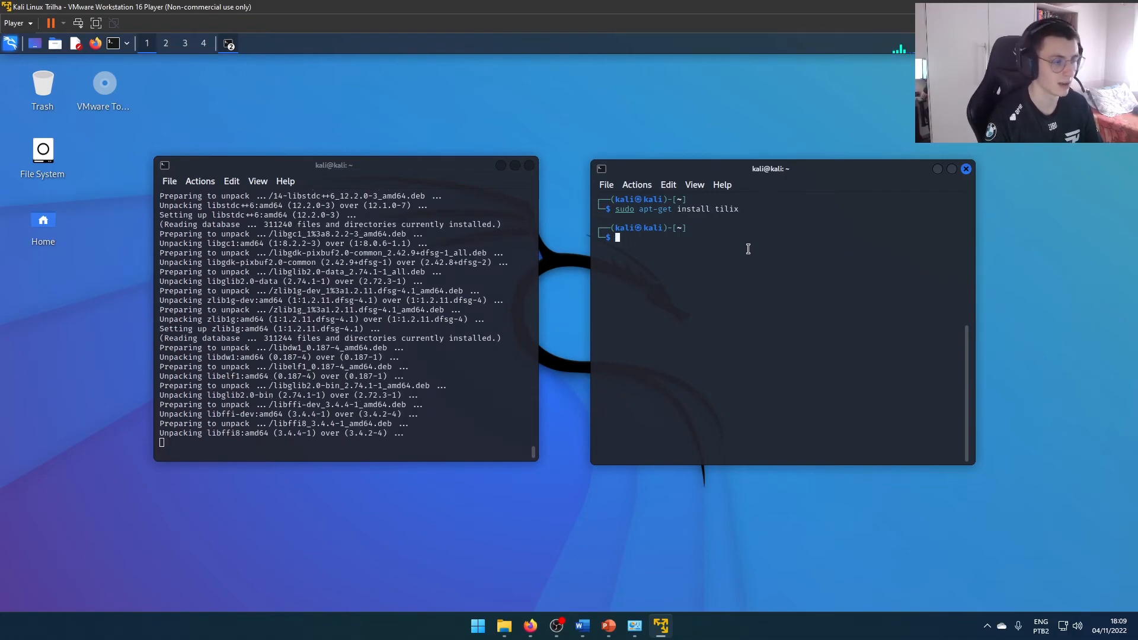
key(Up)
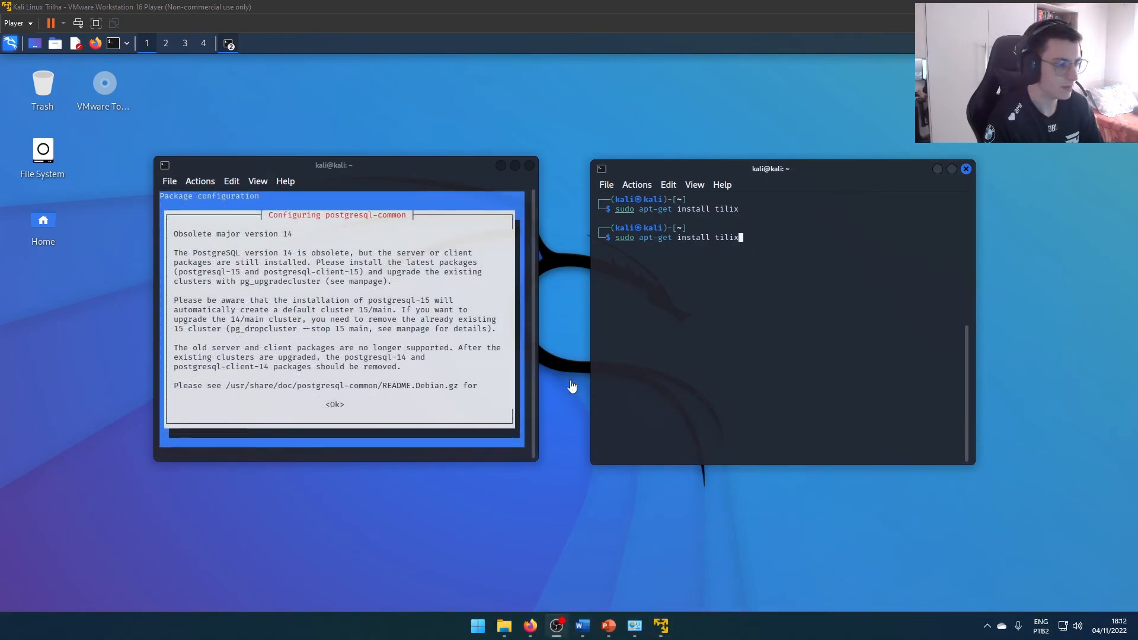
Acknowledge the obsolete PostgreSQL version 14 notice in the first terminal's postgresql-common configuration so the upgrade continues
click(499, 391)
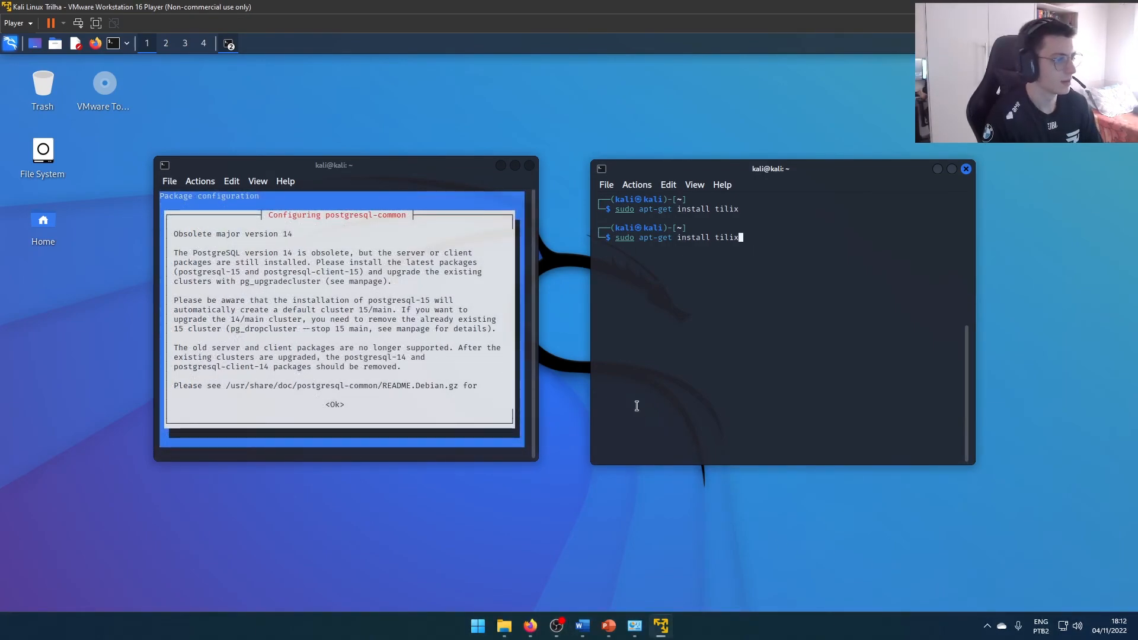
key(Tab)
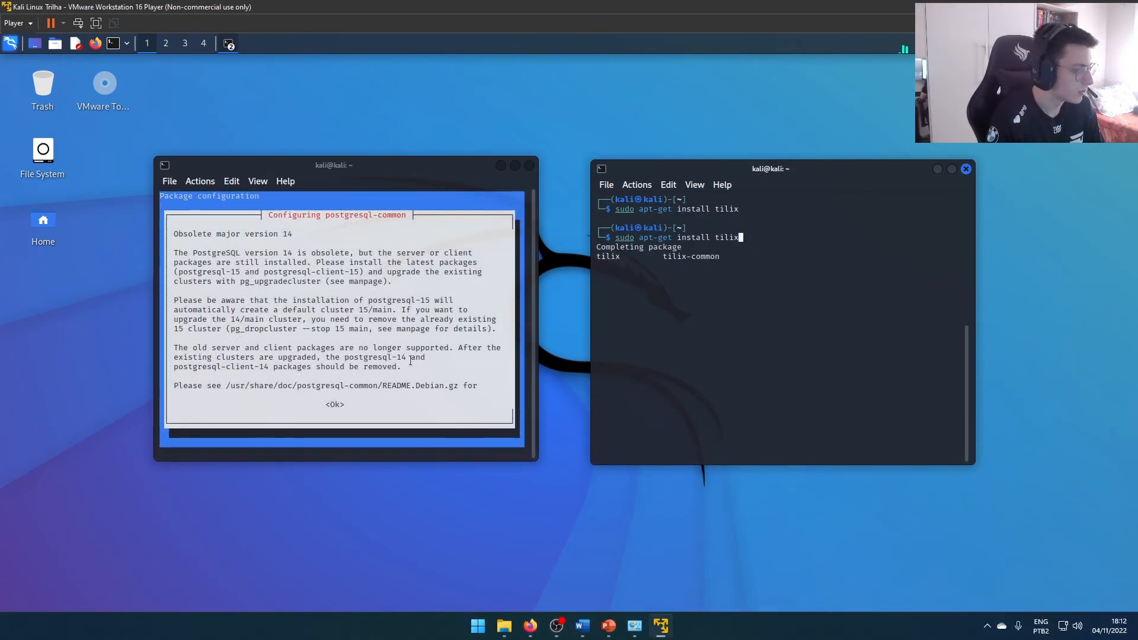
click(410, 360)
key(Return)
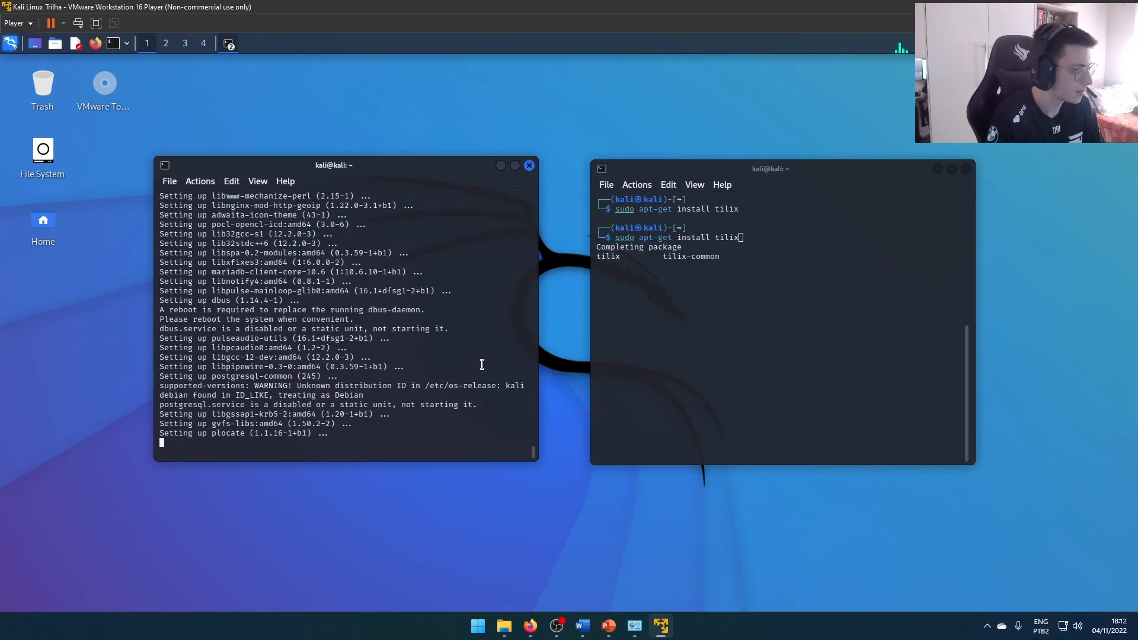
Run sudo apt-get install tilix in the second terminal and agree to continue with the installation
click(796, 322)
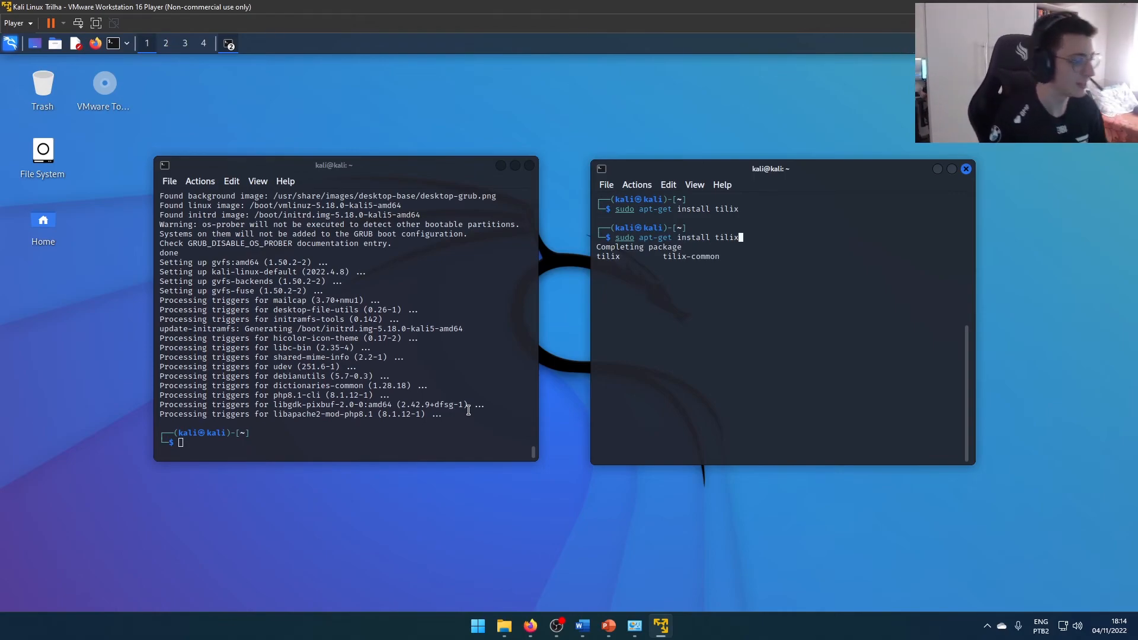
key(Return)
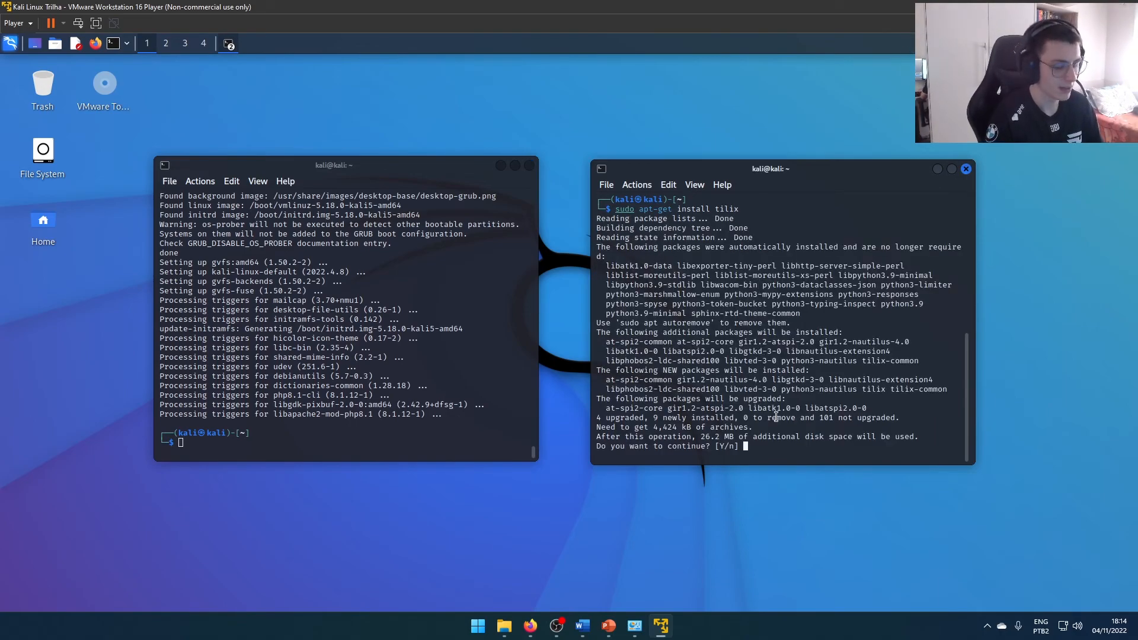
key(Return)
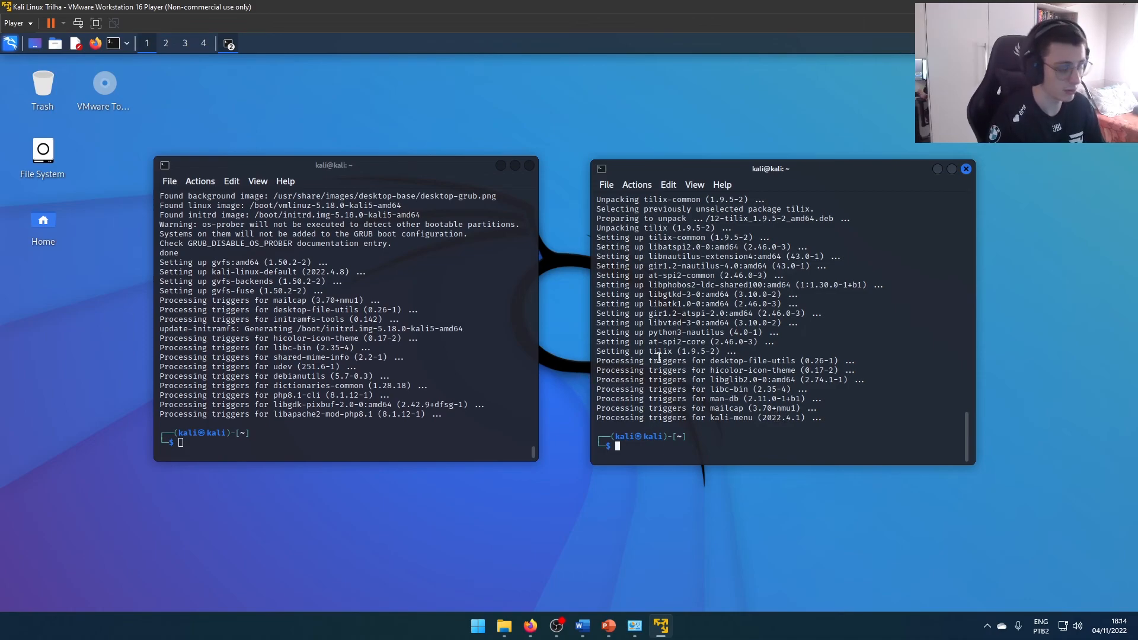
Clear the second terminal and close both terminal windows
key(ctrl+l)
click(967, 169)
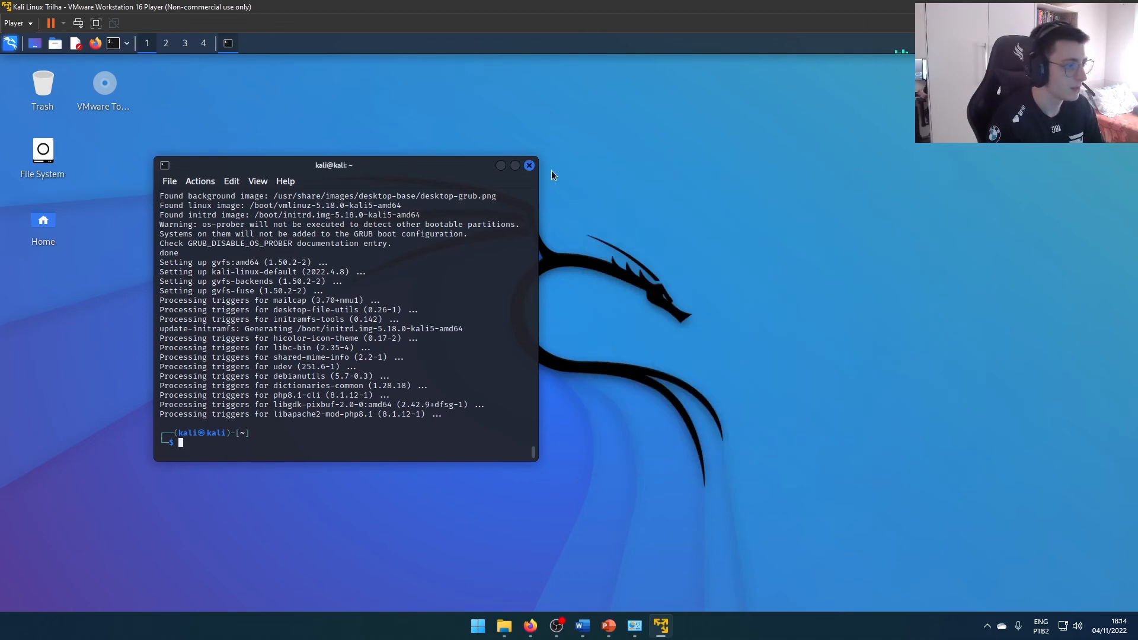
click(527, 167)
Search the installed applications for tilix and add Tilix to the panel
click(10, 43)
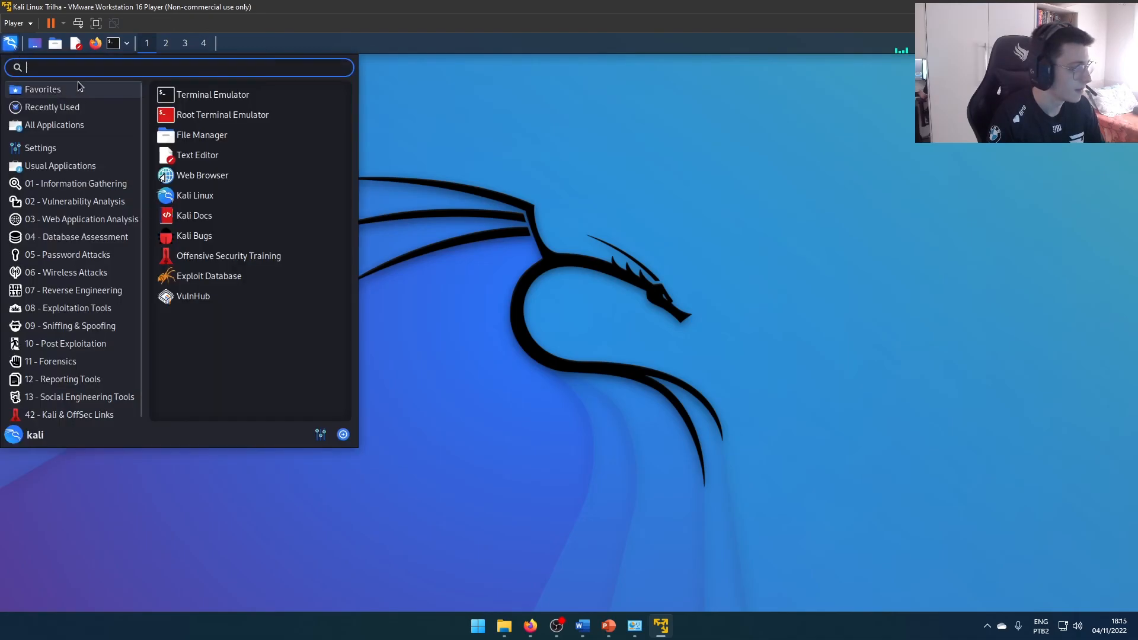
text(tilix)
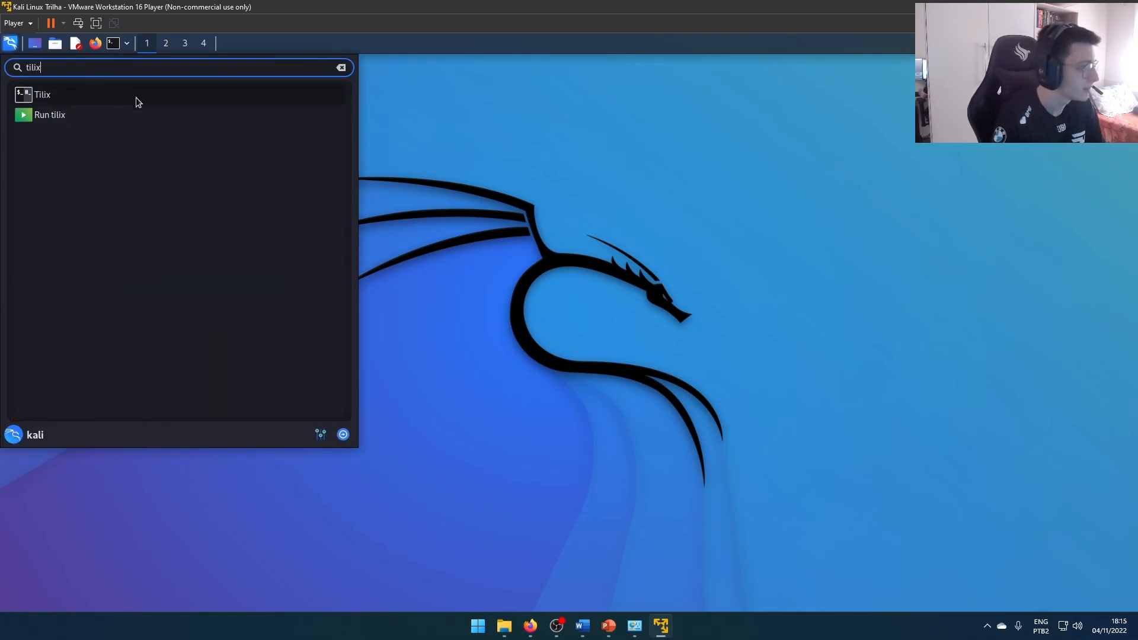
right_click(136, 102)
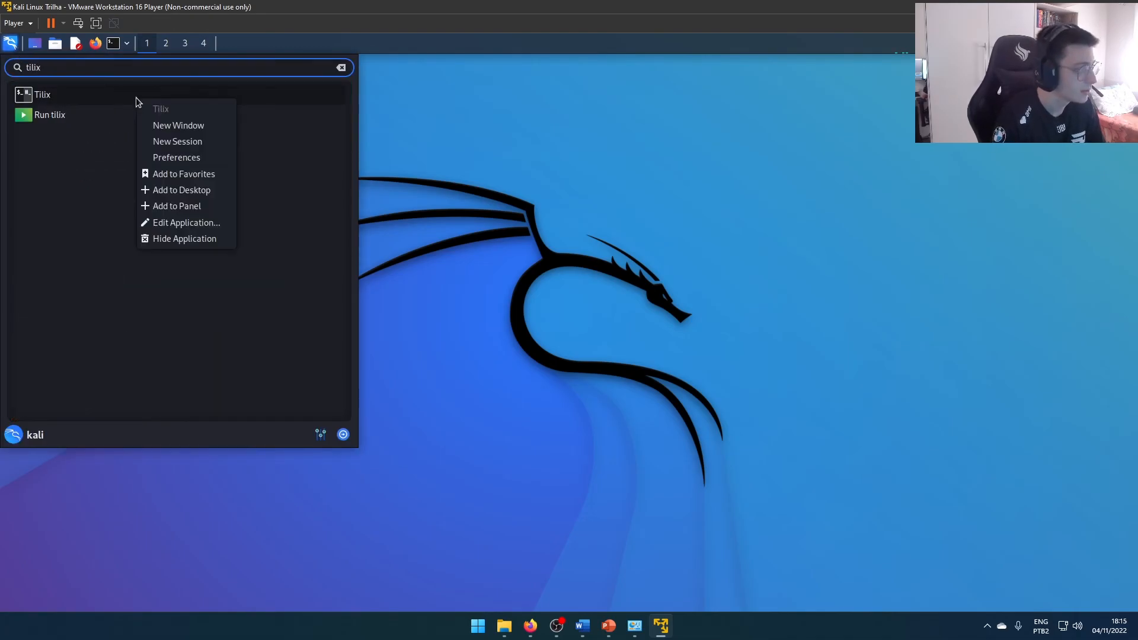
click(172, 205)
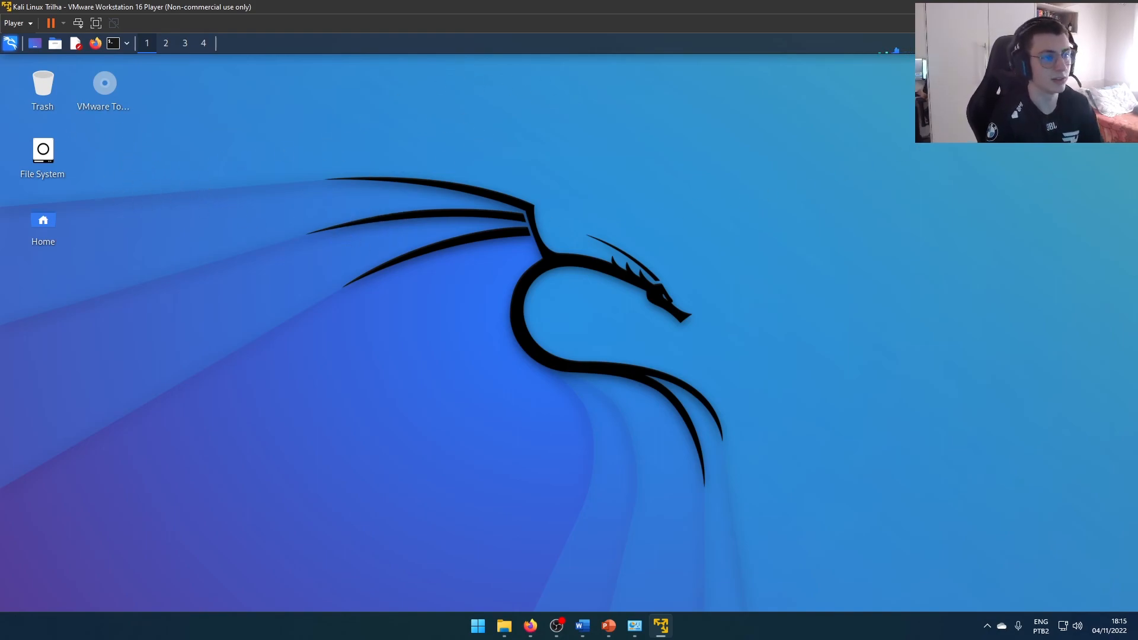
Open a Tilix terminal and maximize its window
key(ctrl+alt+t)
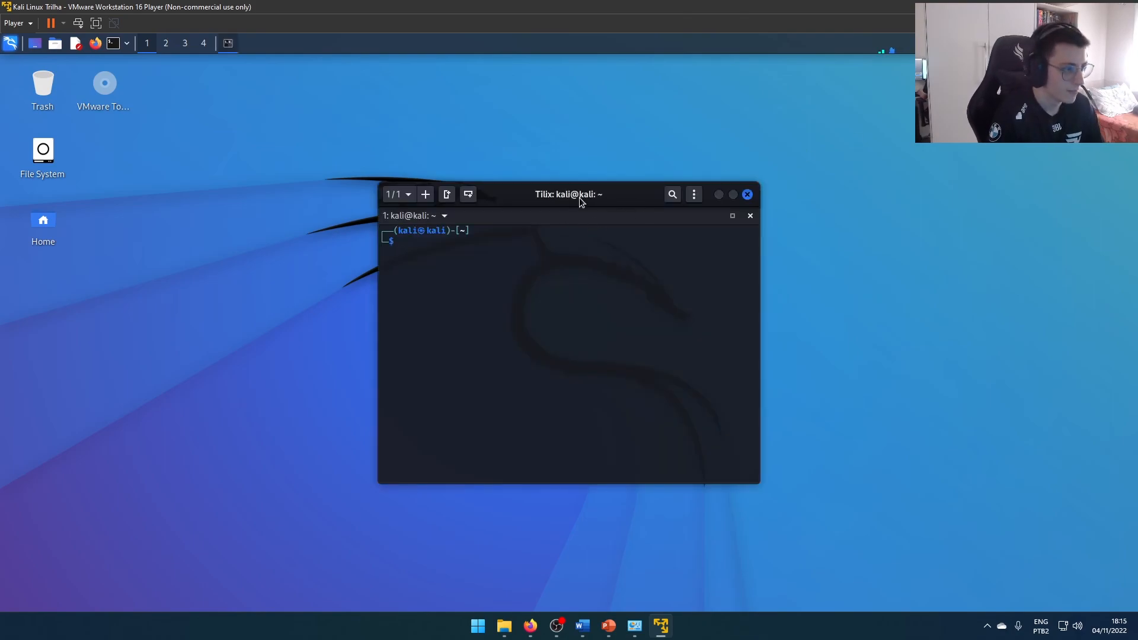
drag(580, 197, 645, 211)
double_click(644, 211)
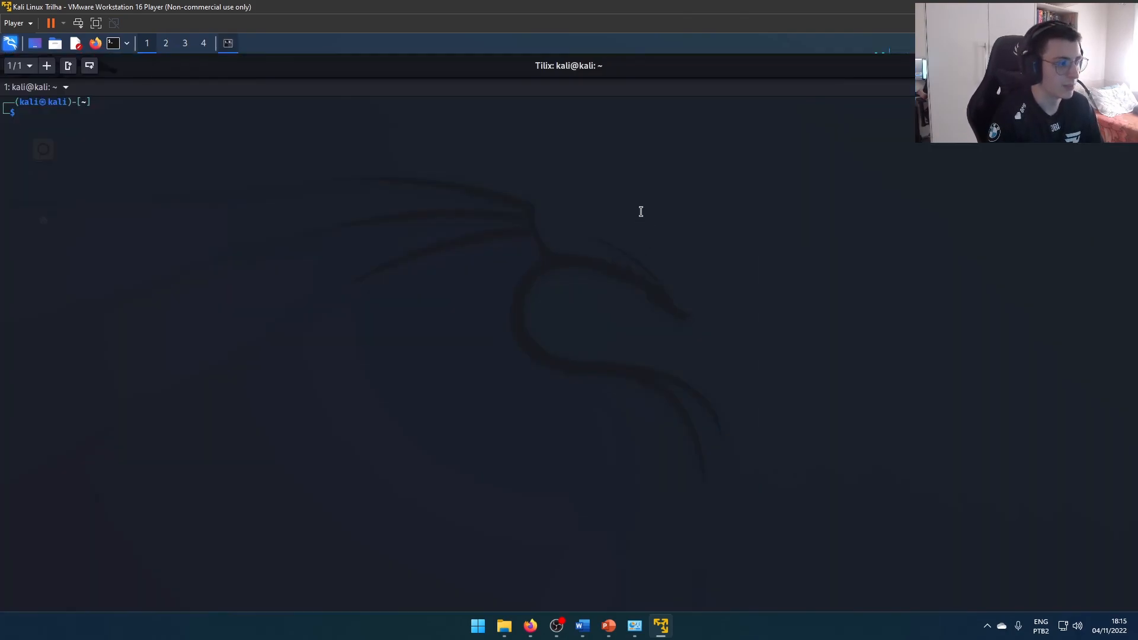
Split the Tilix session into one left pane and two stacked right panes, and run ls in each
click(68, 66)
click(89, 65)
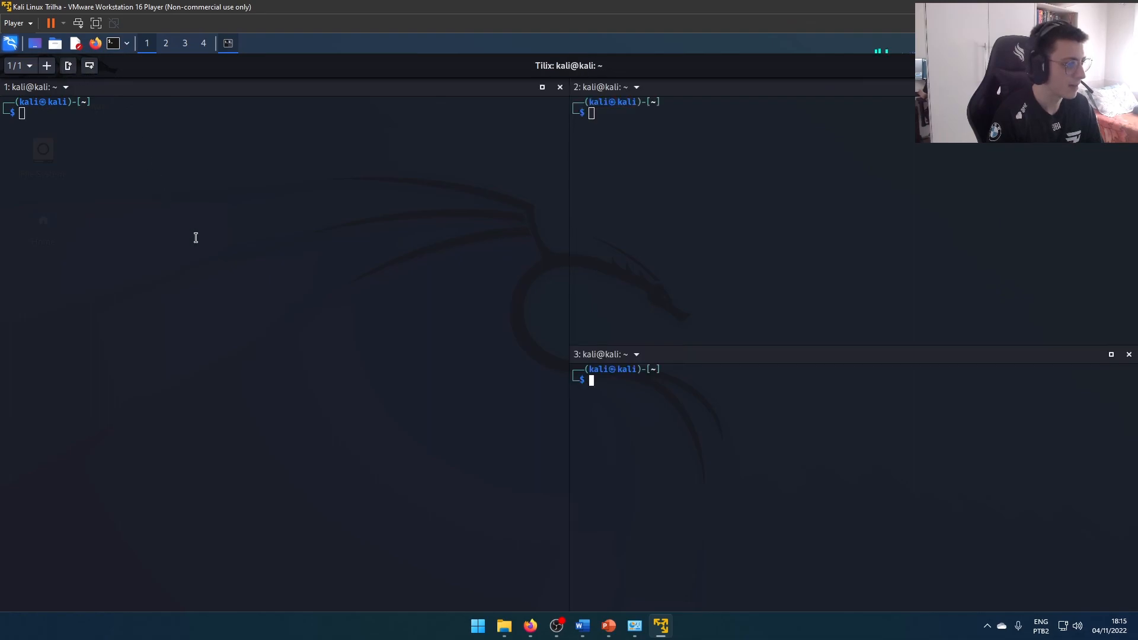
text(ls)
key(Return)
click(648, 222)
text(ls)
key(Return)
click(460, 204)
text(ls)
key(Return)
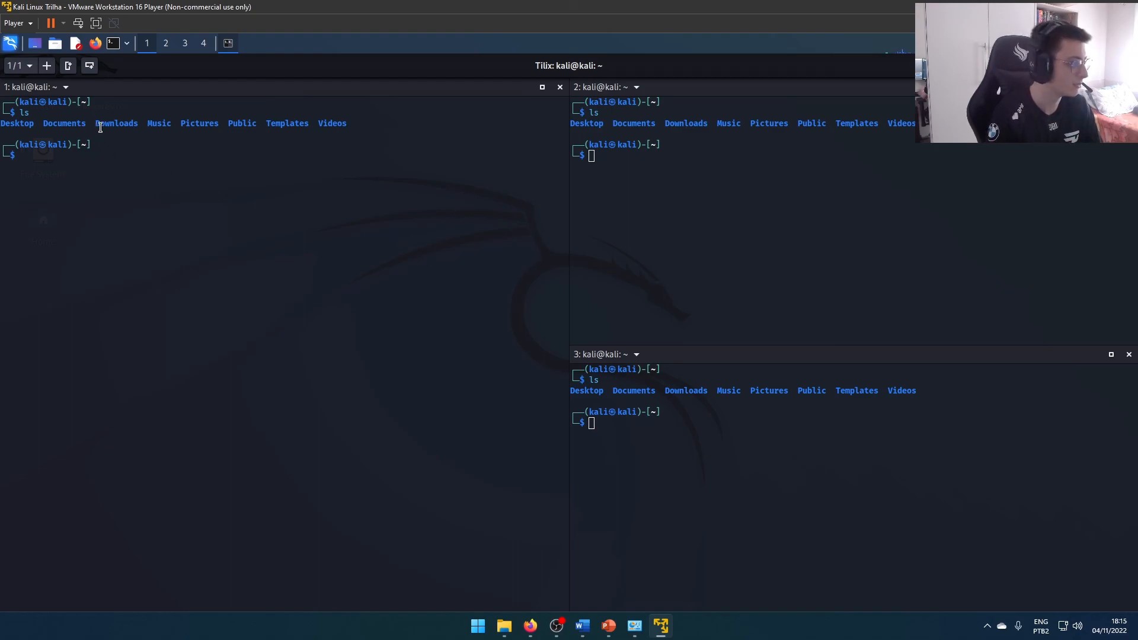
Add two new Tilix sessions and switch back to the first session with the split panes
click(46, 66)
click(46, 66)
click(19, 66)
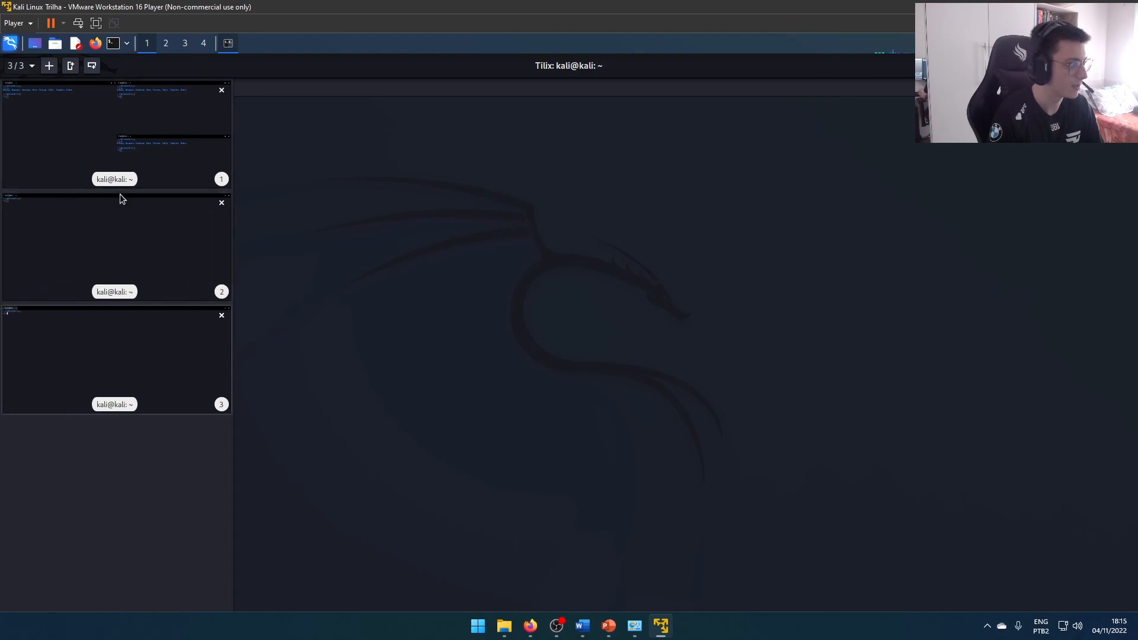
click(131, 159)
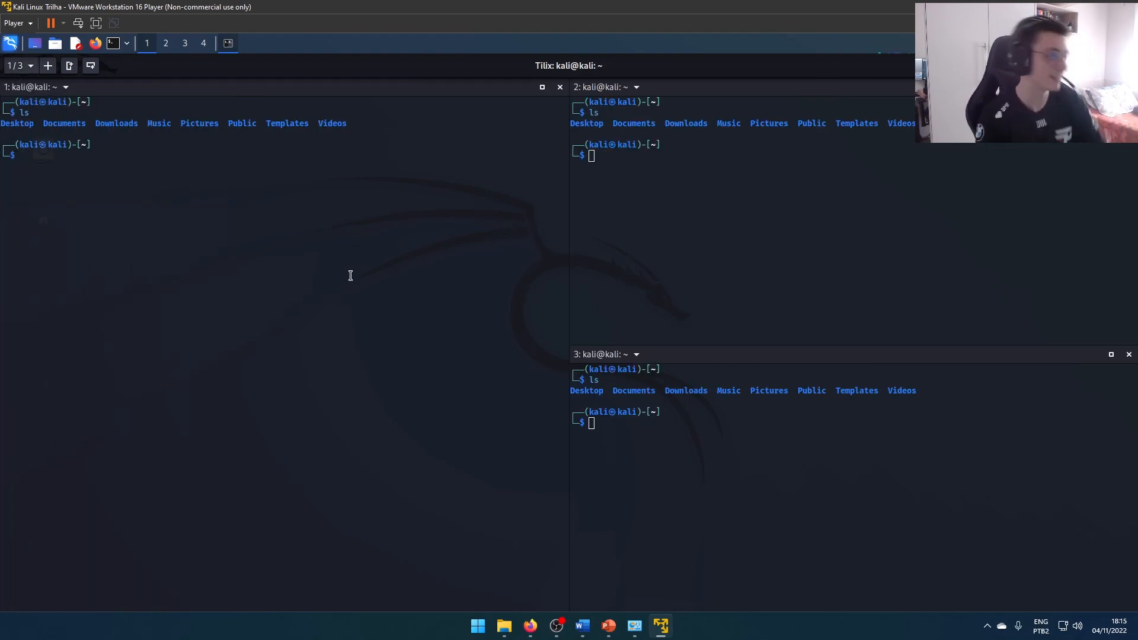
Clear the output of the two right-hand Tilix panes and make the left pane active
click(698, 203)
key(ctrl+l)
click(693, 403)
key(ctrl+l)
click(338, 285)
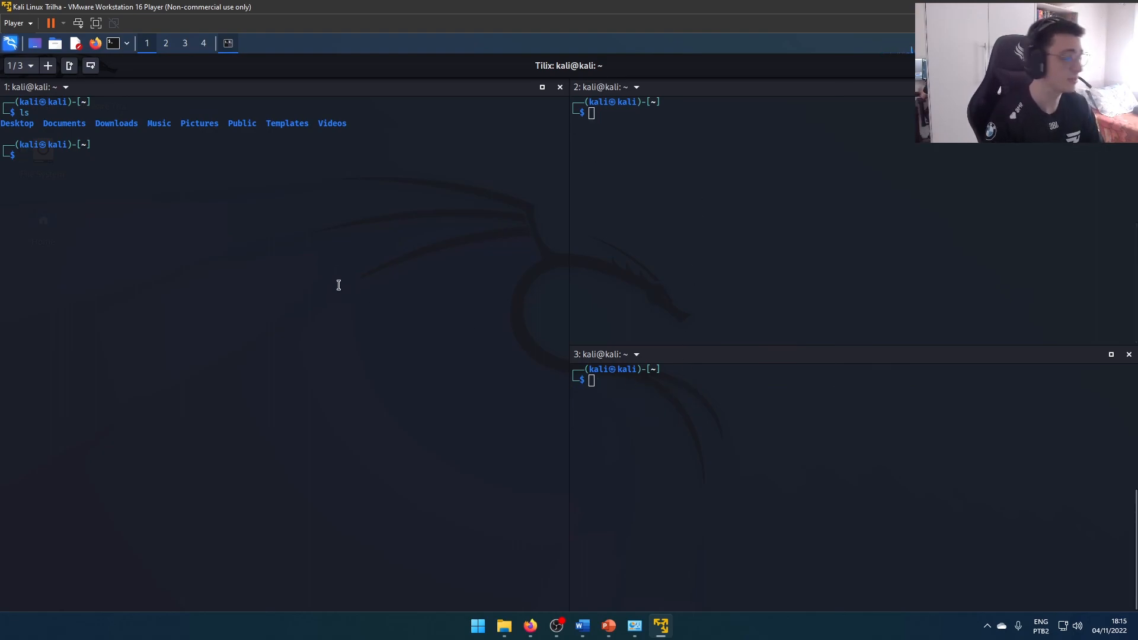